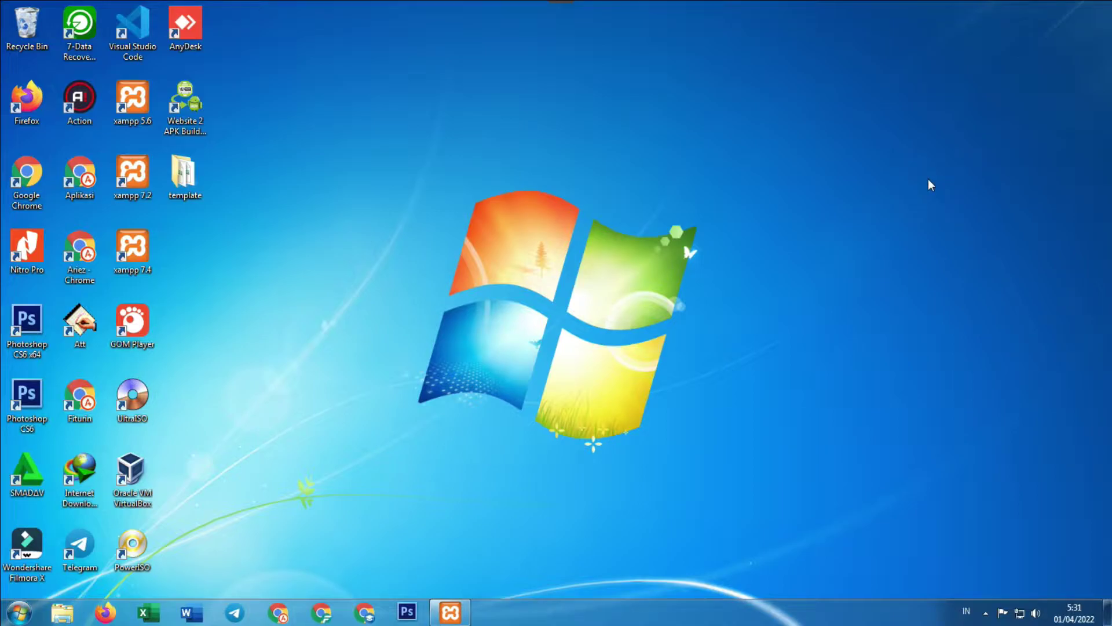
# Start Apache (ports 80, 443) and MySQL (port 3306) from the XAMPP Control Panel
pyautogui.click(451, 612)
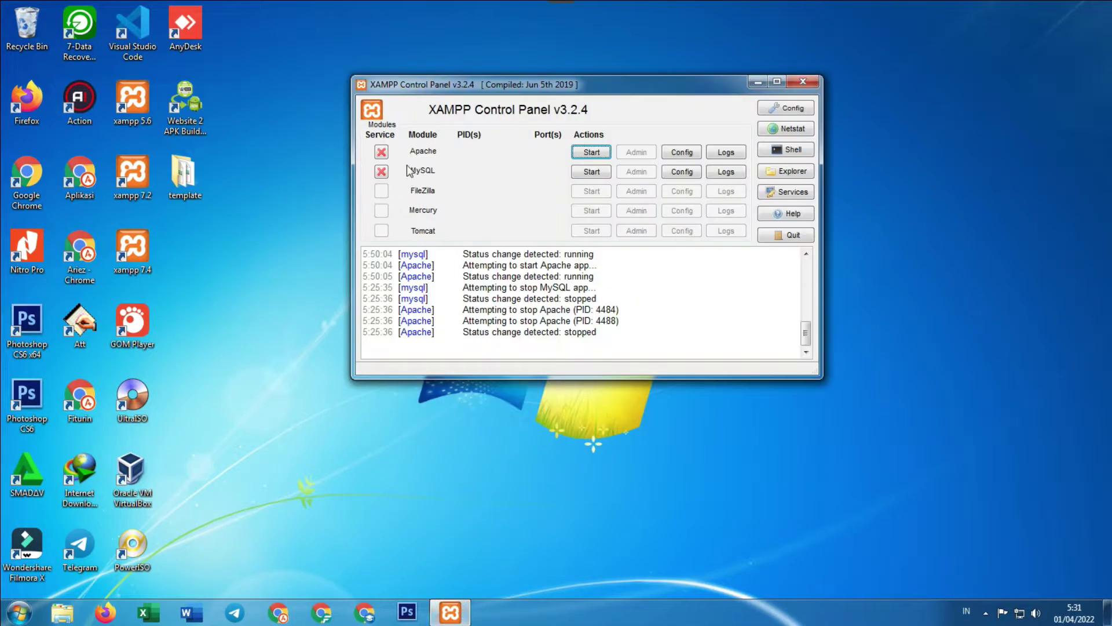
pyautogui.click(588, 153)
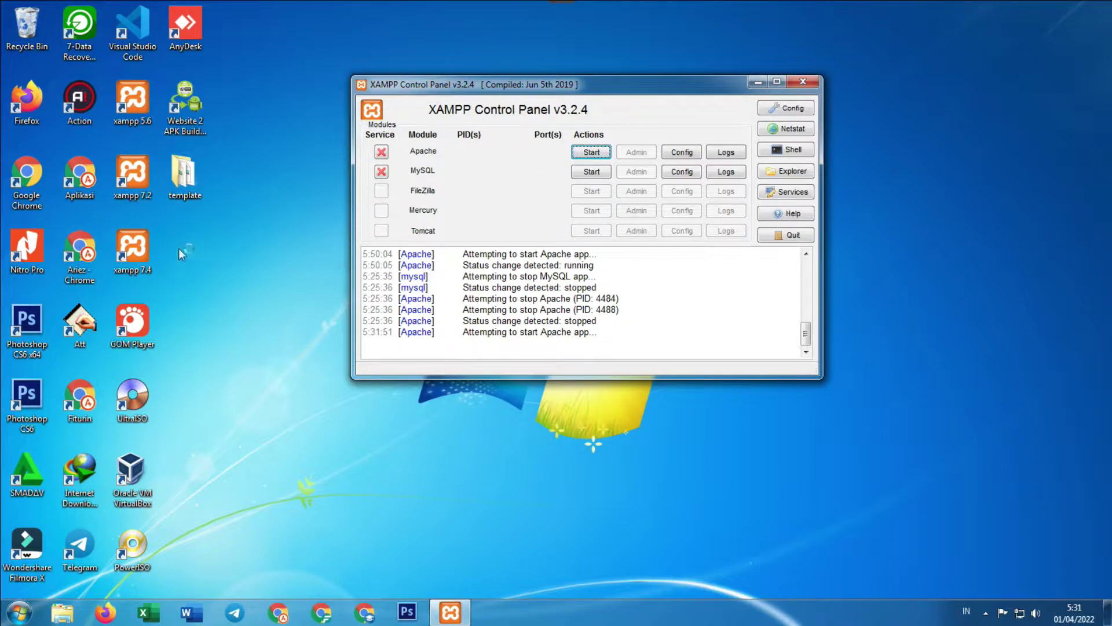
pyautogui.click(591, 173)
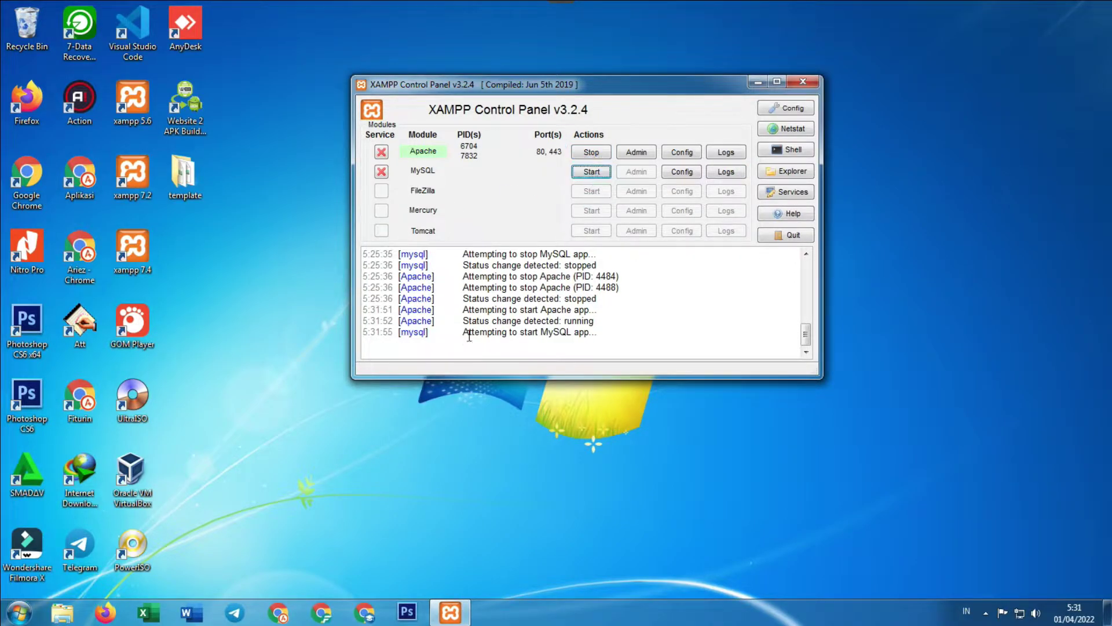
# Open a new Chrome Incognito window and close the regular browser window
pyautogui.click(322, 614)
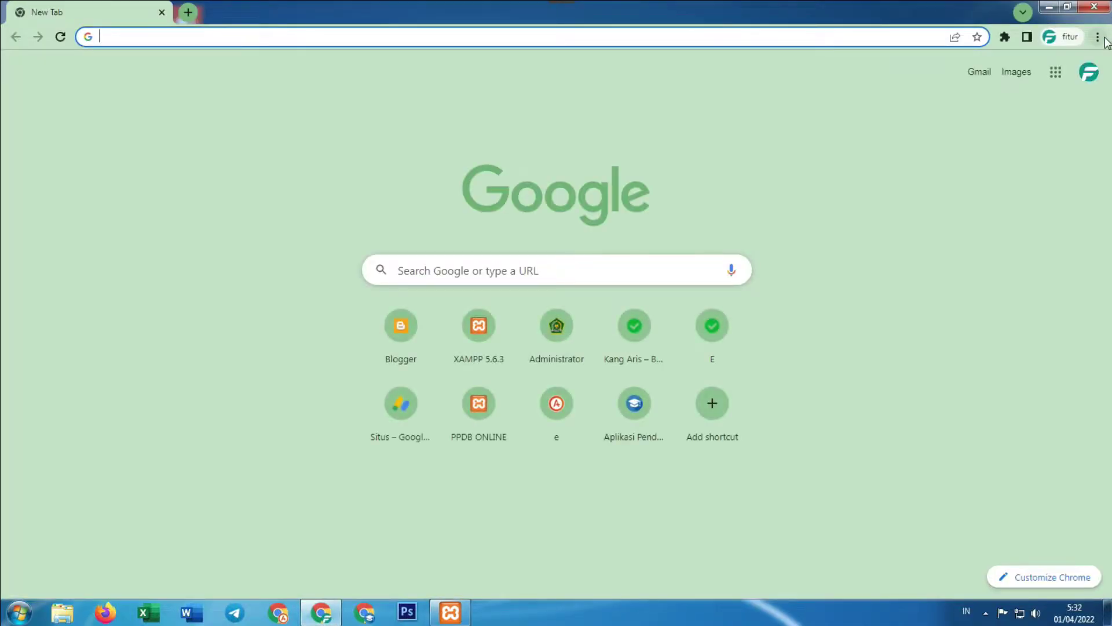
pyautogui.click(1097, 36)
pyautogui.click(1036, 96)
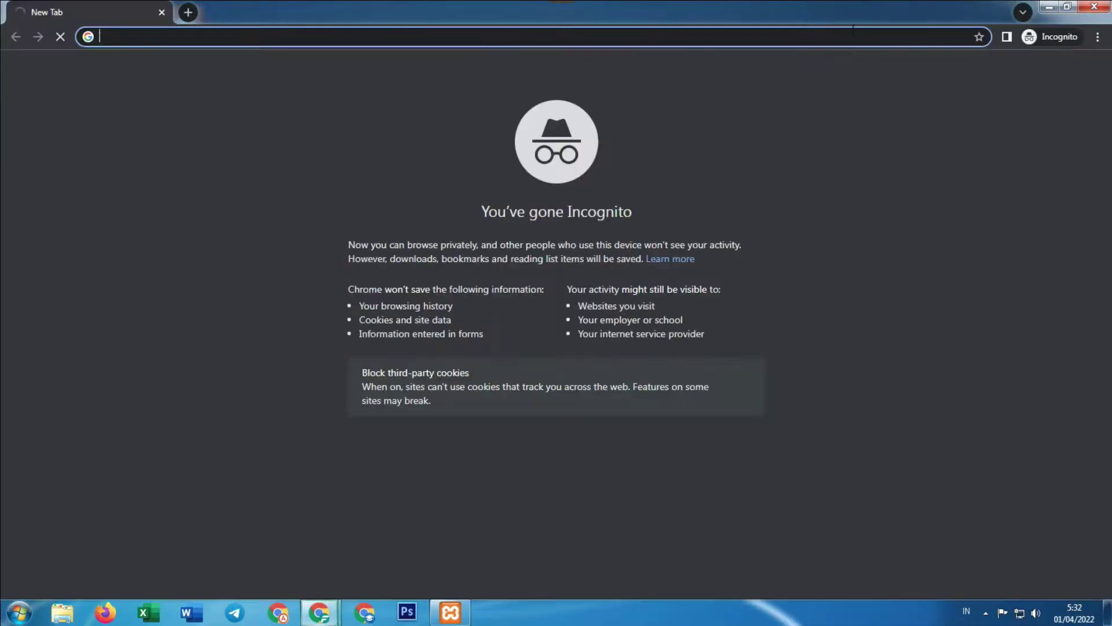
pyautogui.moveTo(318, 608)
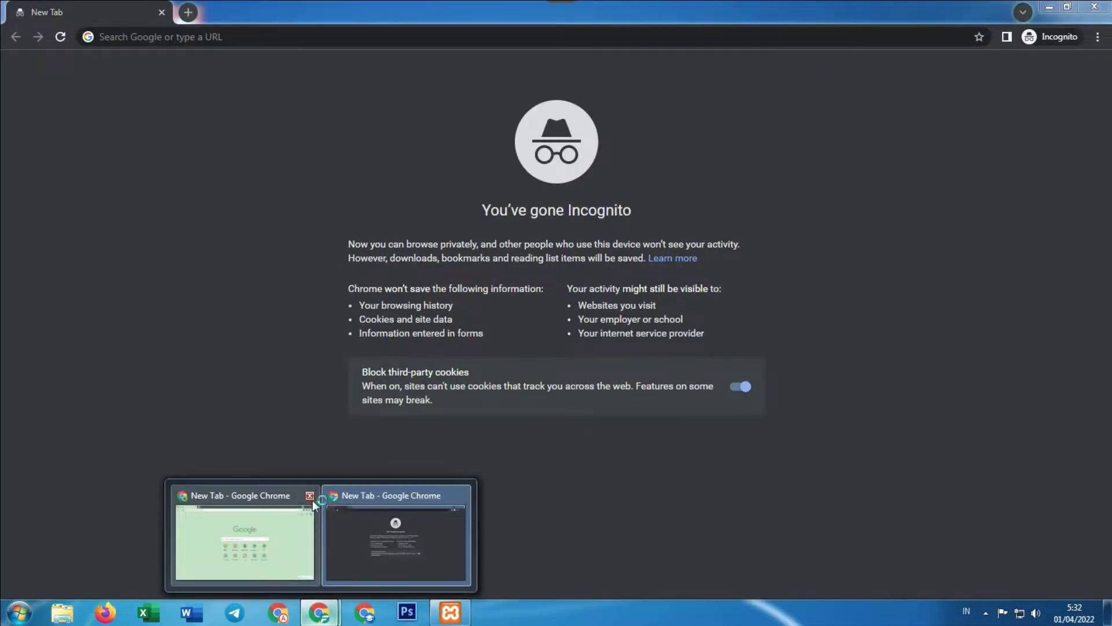
pyautogui.click(312, 500)
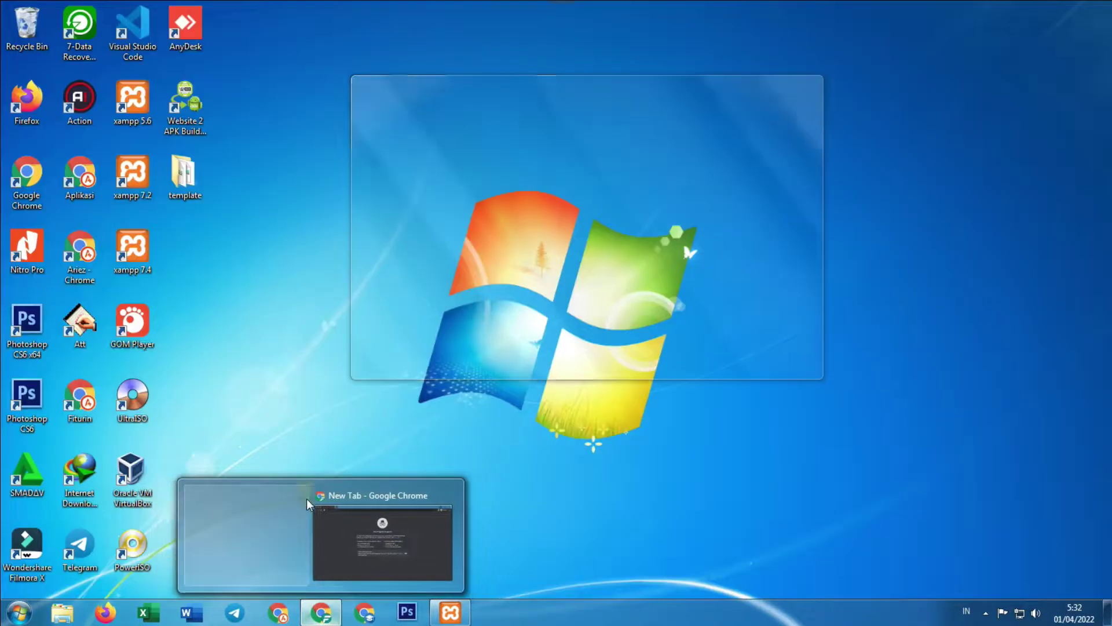
pyautogui.click(310, 501)
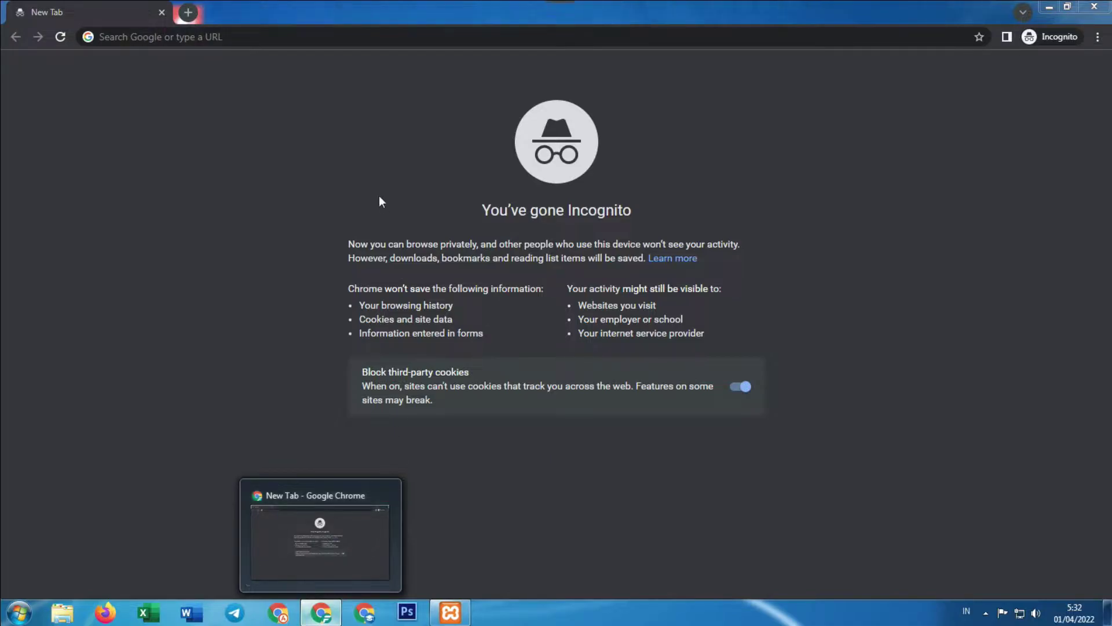
# Go to localhost/umbk/admin/ in the Incognito window
pyautogui.click(336, 36)
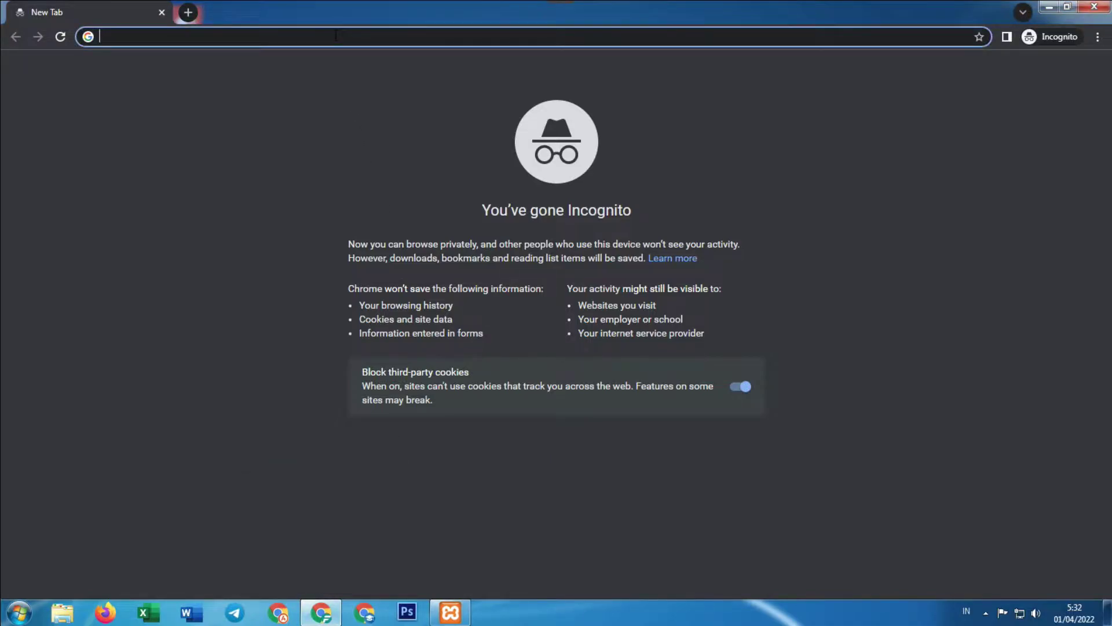
pyautogui.write('localhost/umbk')
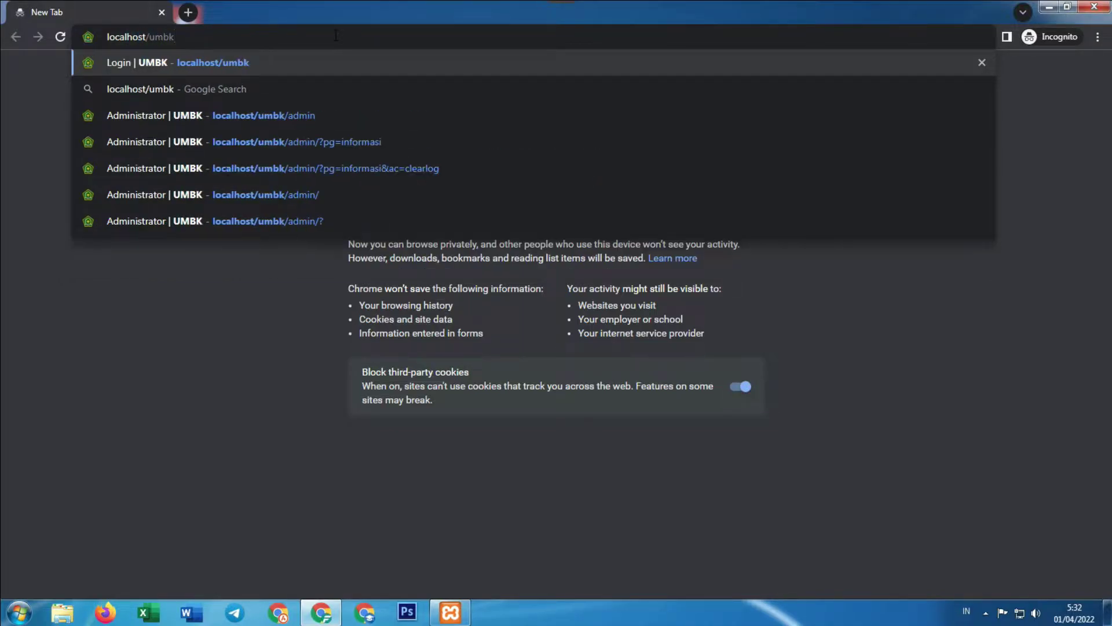
pyautogui.write('/')
pyautogui.write('admin/')
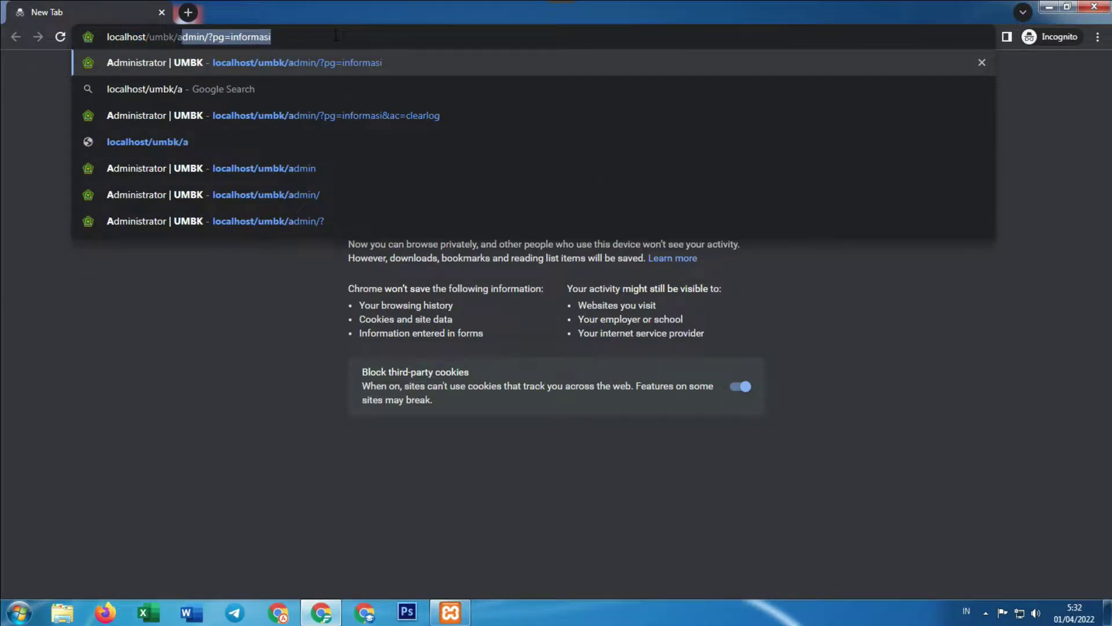
pyautogui.press('Return')
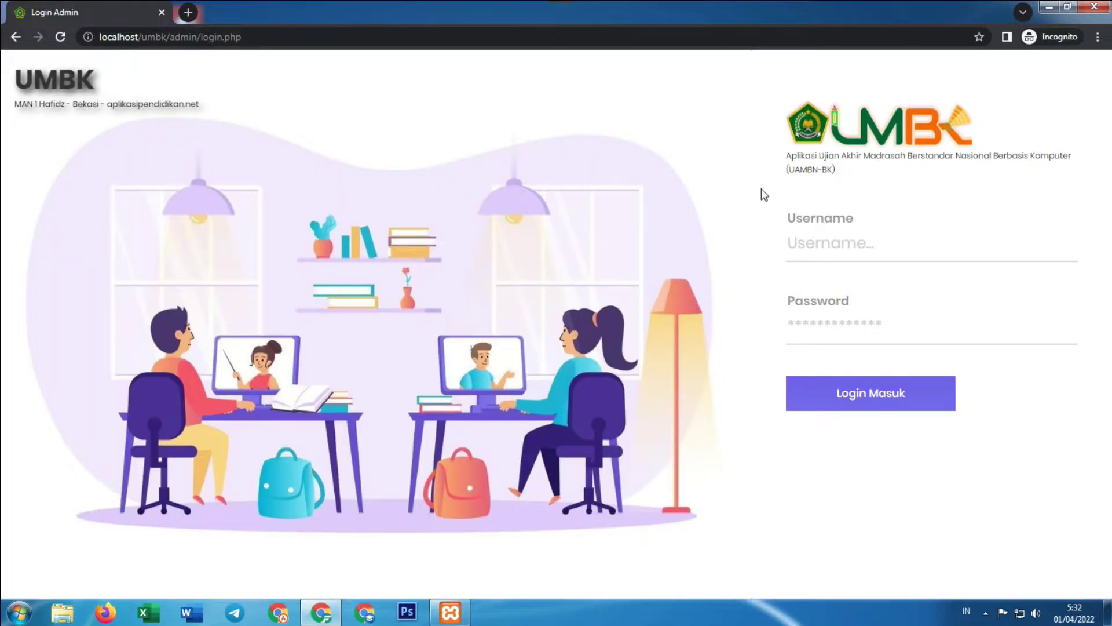
# Log in with the saved admin username and the account password
pyautogui.click(816, 242)
pyautogui.write('admin')
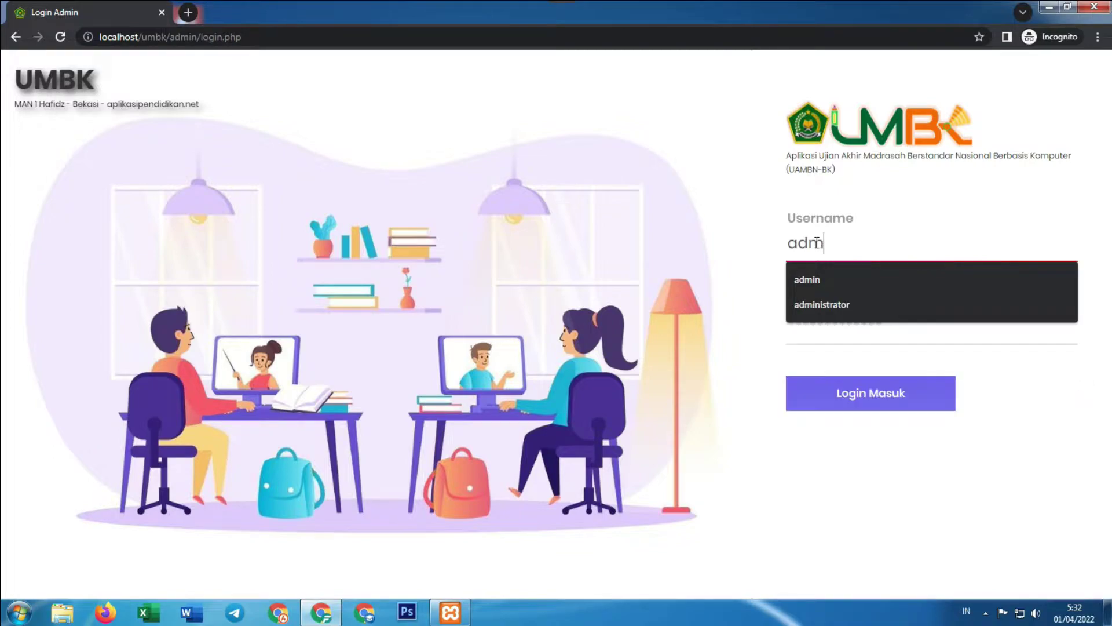
pyautogui.click(1010, 290)
pyautogui.click(970, 337)
pyautogui.write('••••••••')
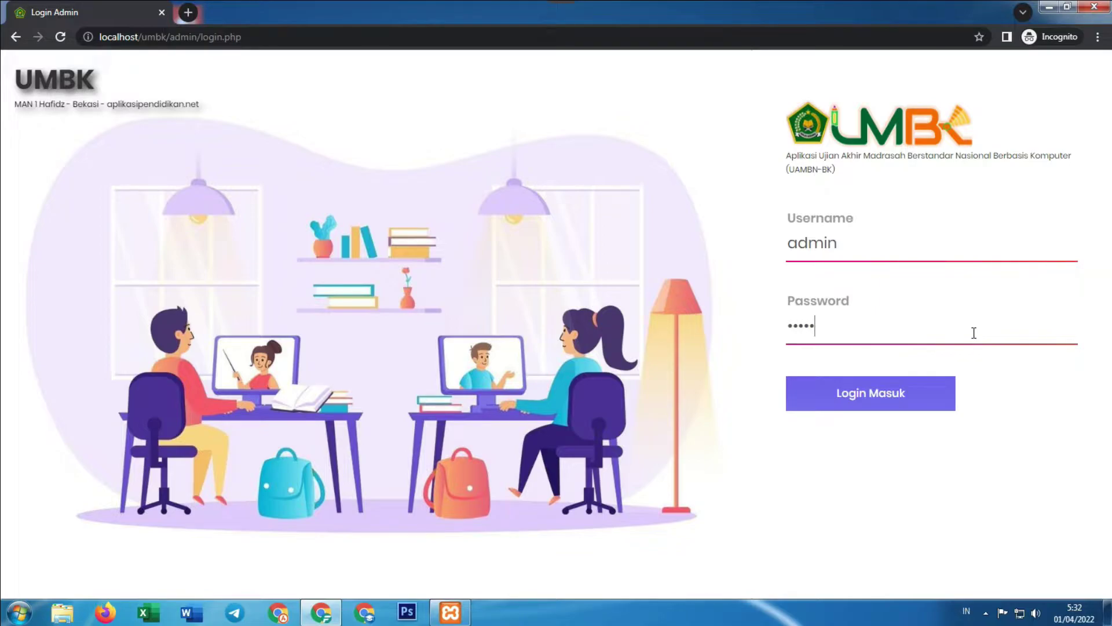
pyautogui.click(916, 401)
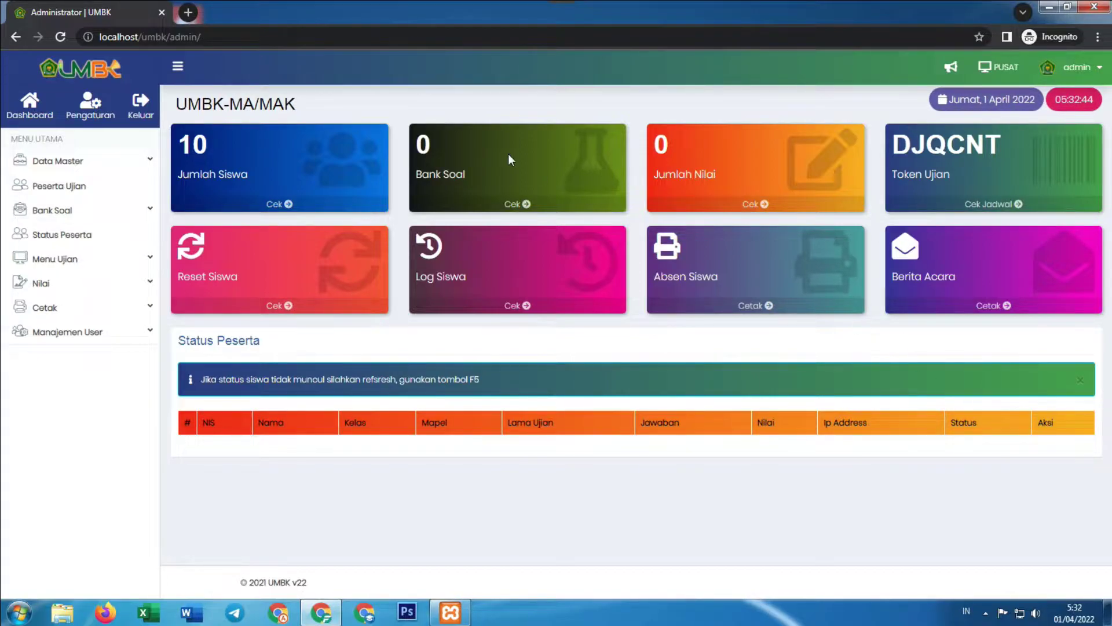
# Open Data Master > Data Mata Pelajaran and scroll through the subject table
pyautogui.click(110, 158)
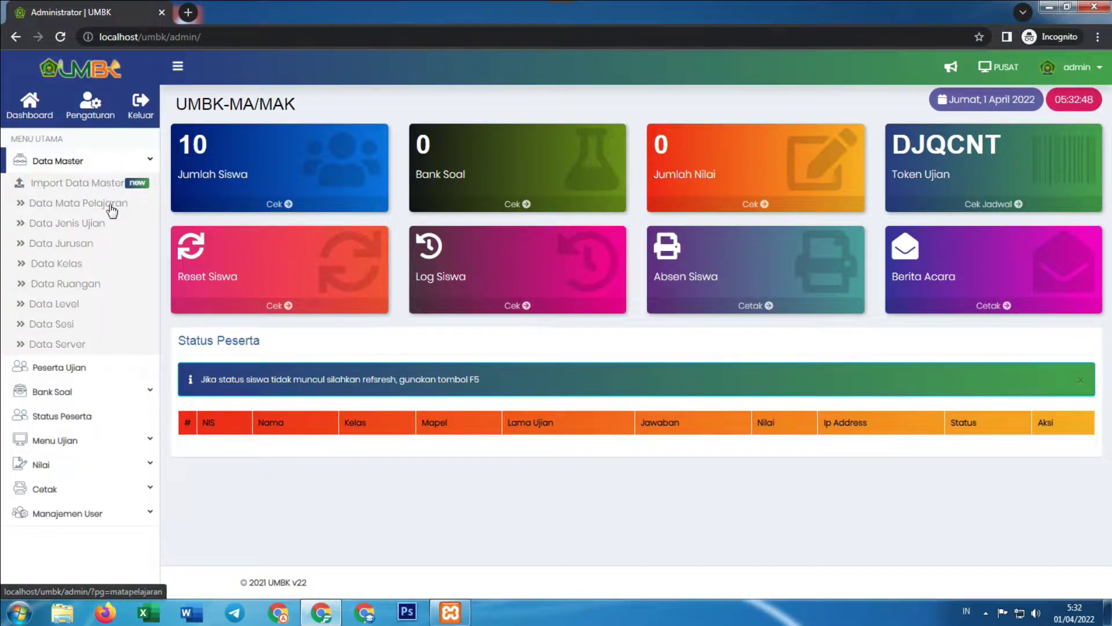
pyautogui.click(112, 209)
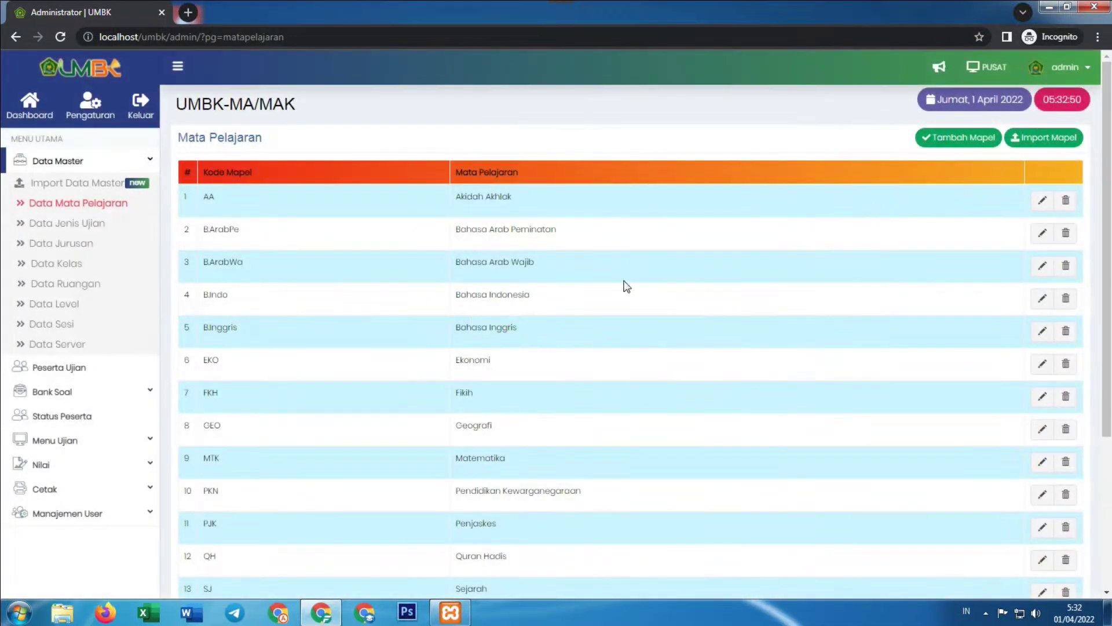
pyautogui.scroll(-4, 620, 295)
pyautogui.scroll(4, 614, 304)
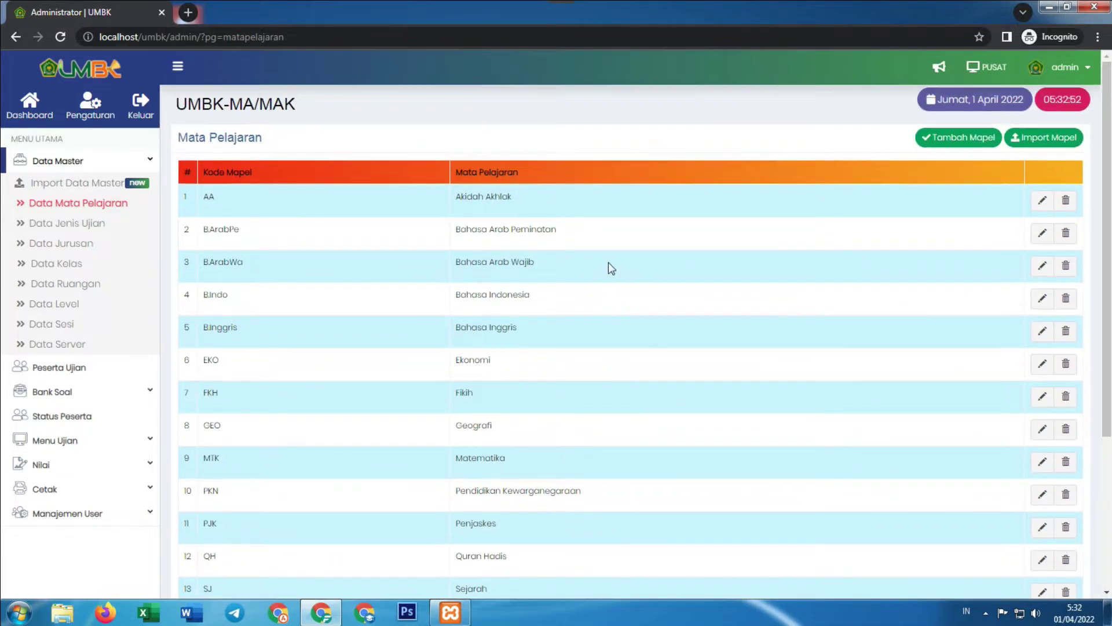
pyautogui.scroll(-4, 608, 262)
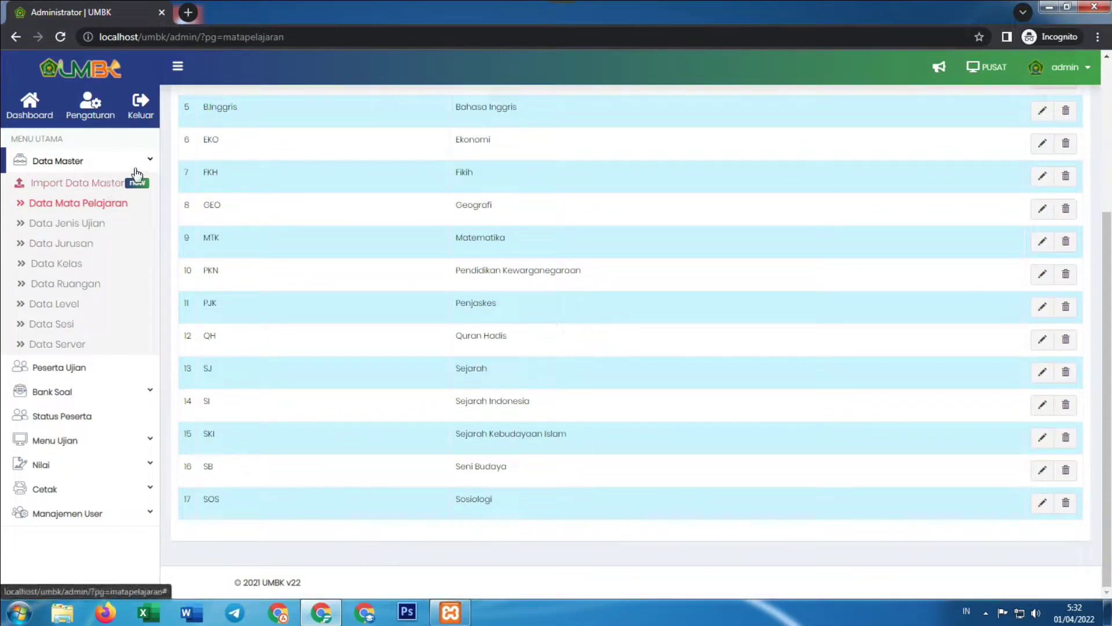
# Collapse Data Master and open Bank Soal > Daftar Soal
pyautogui.click(150, 161)
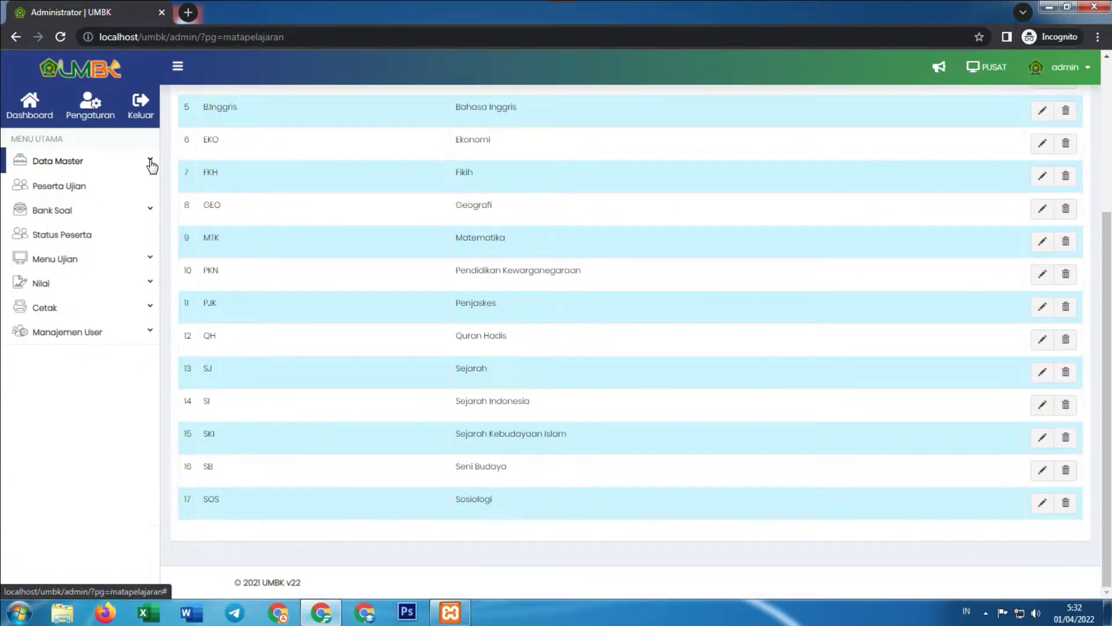
pyautogui.click(46, 212)
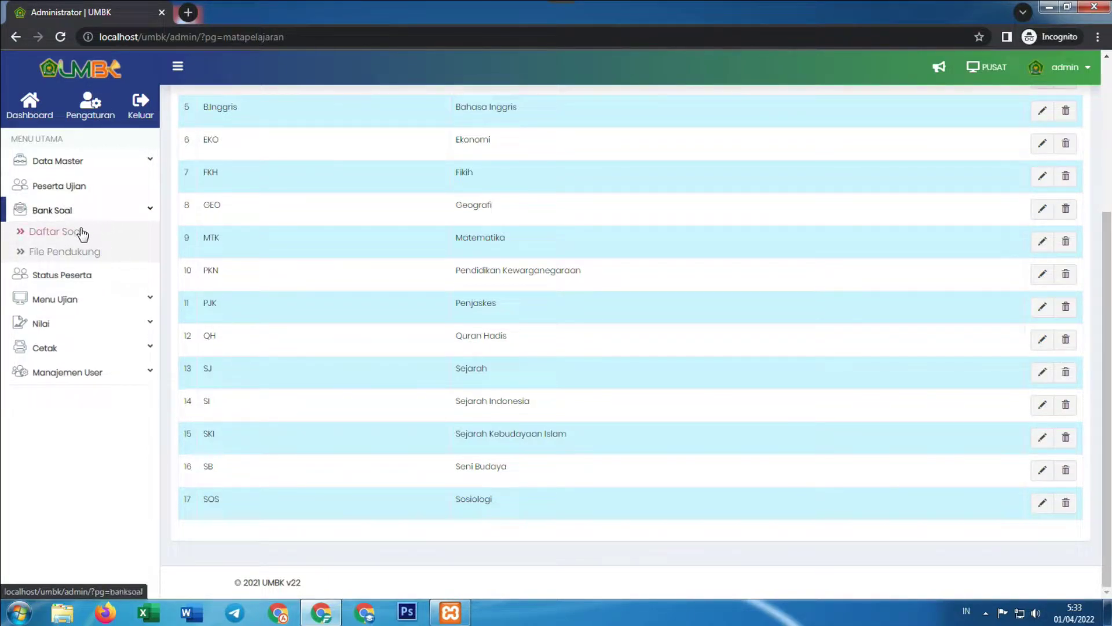
pyautogui.click(52, 238)
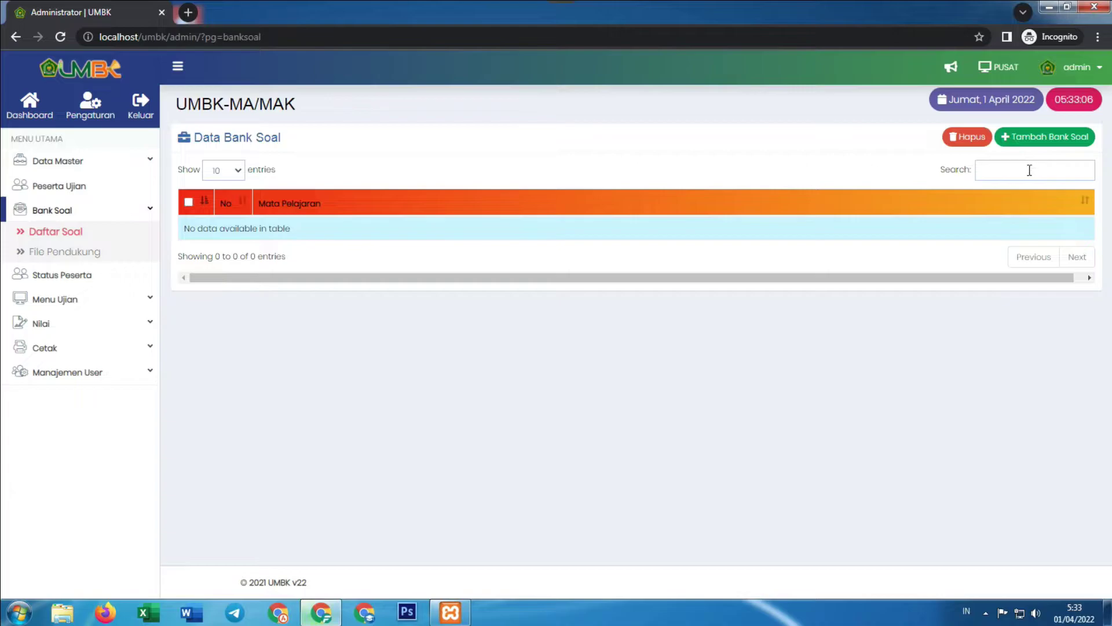
# Start a new question bank with code AA-01 and subject Akidah Akhlak
pyautogui.click(1047, 137)
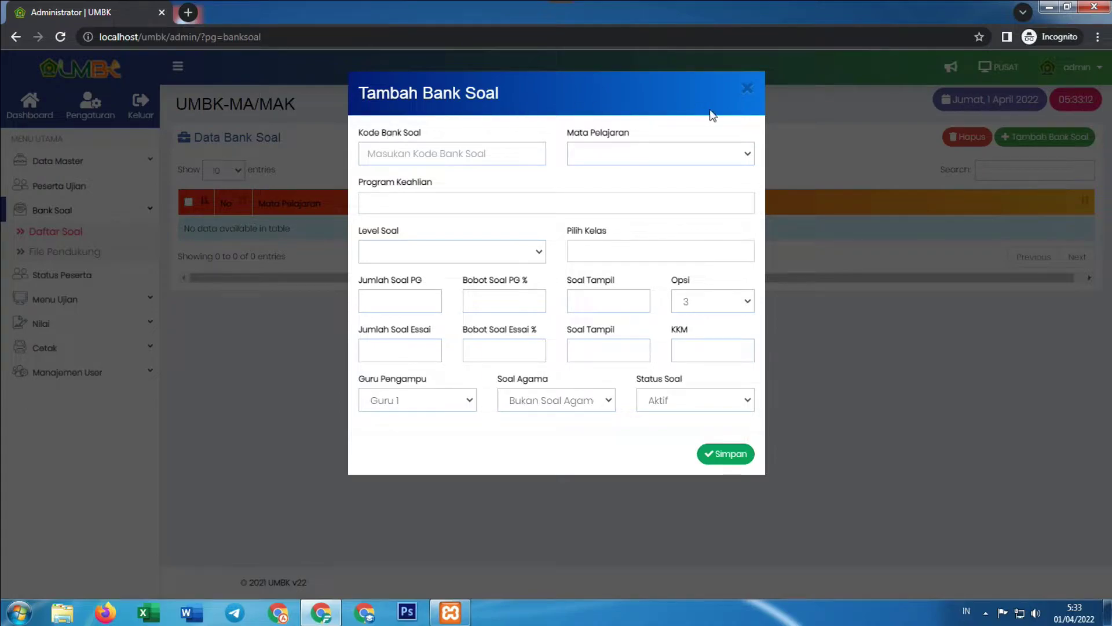
pyautogui.click(447, 148)
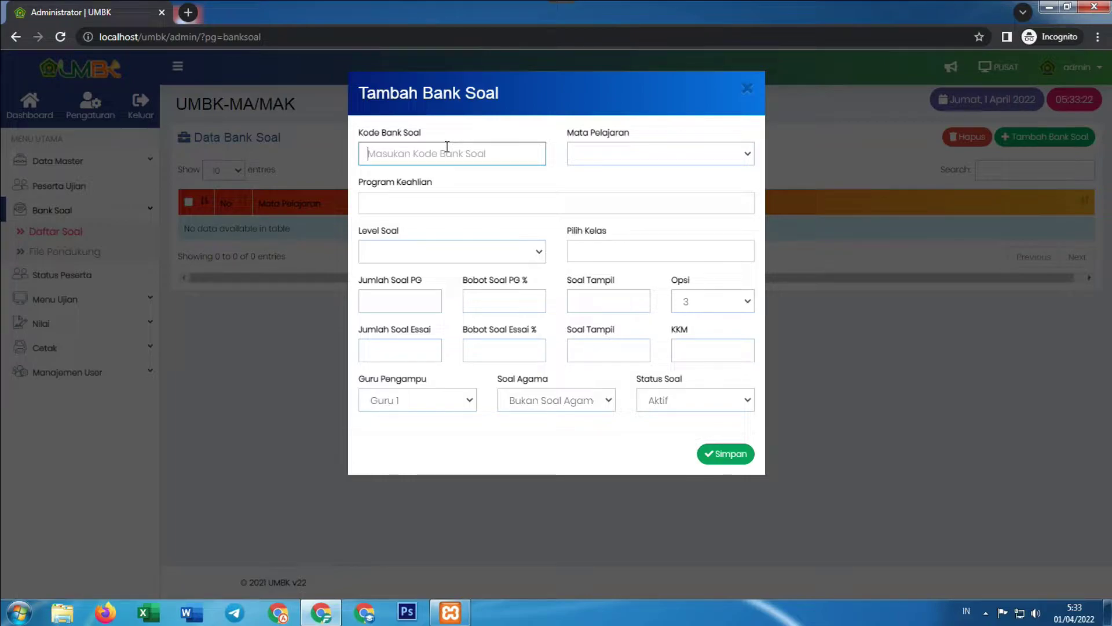
pyautogui.write('AA')
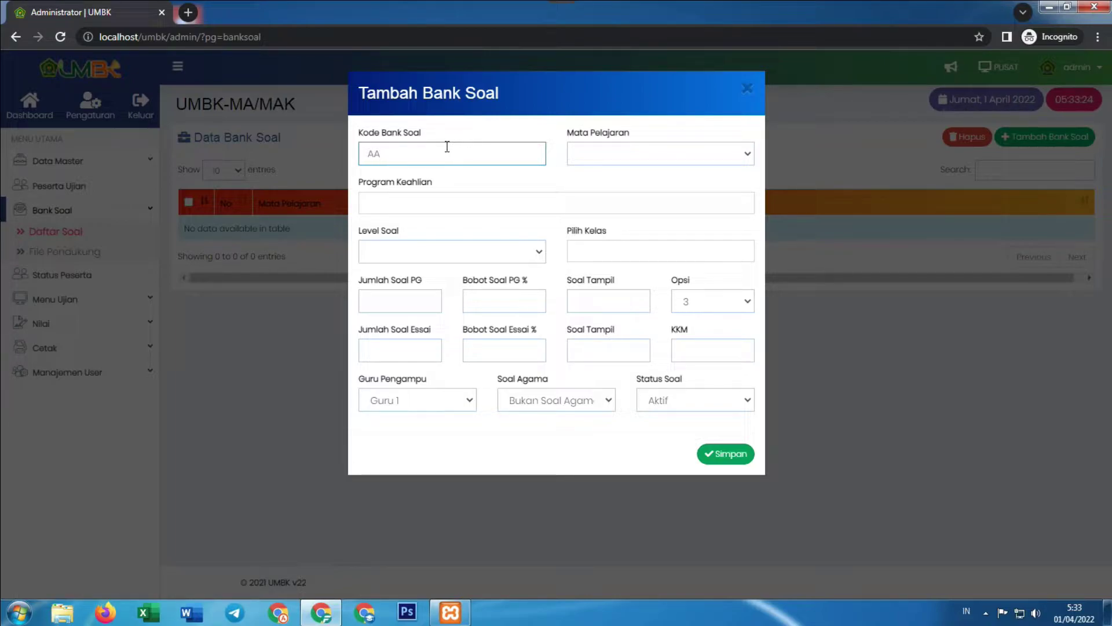
pyautogui.write('-01')
pyautogui.click(624, 161)
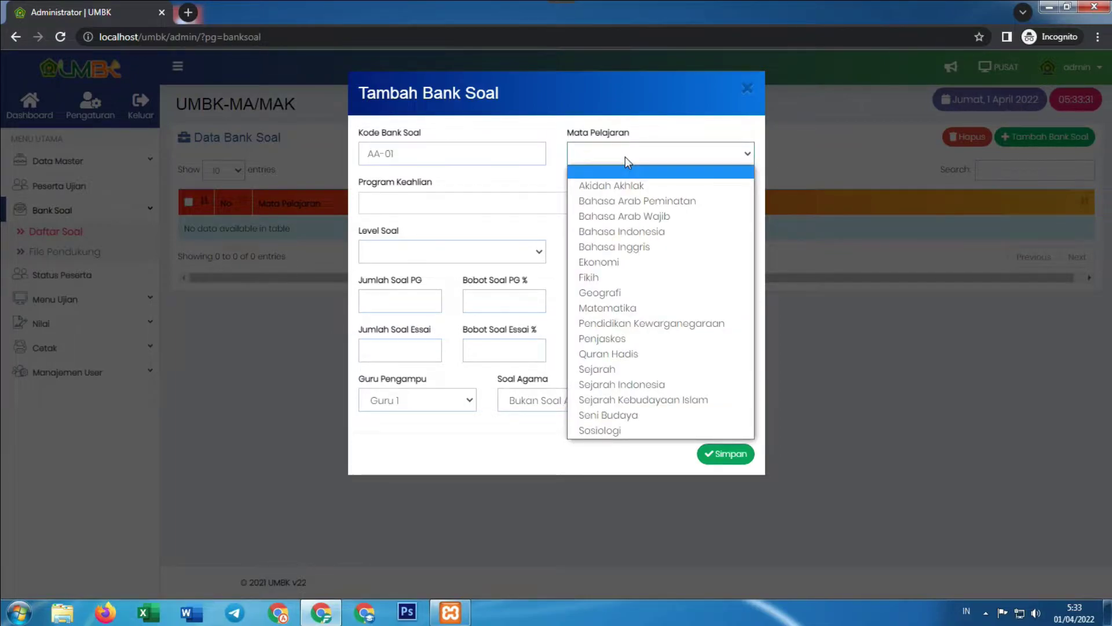
pyautogui.click(630, 186)
# Add study programs IPA and IPS and set the question level to XII
pyautogui.click(444, 202)
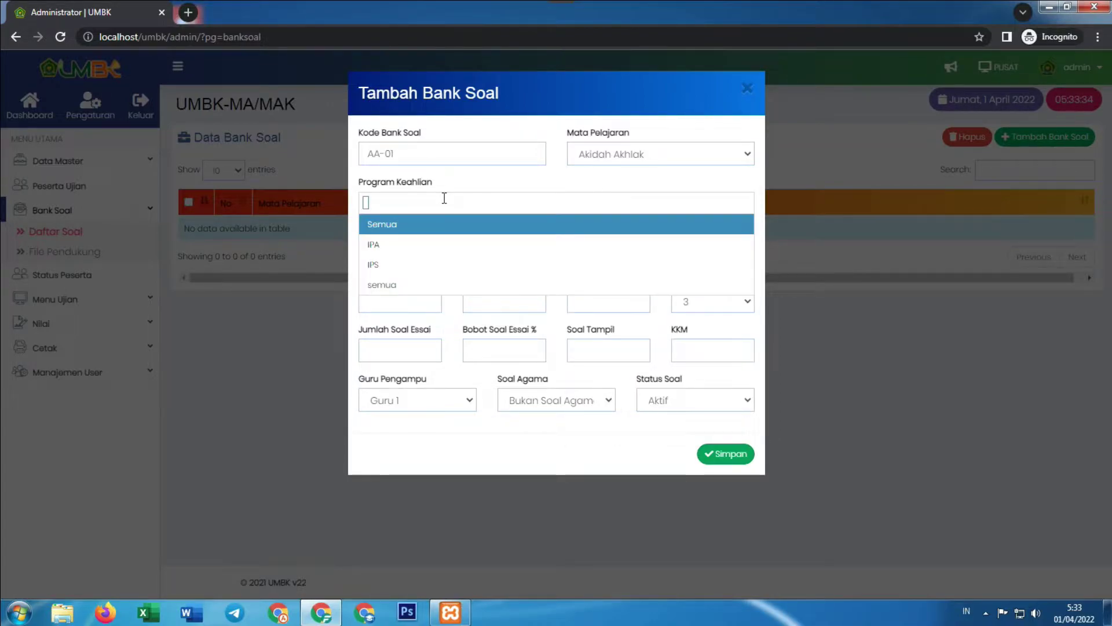
pyautogui.click(381, 249)
pyautogui.click(440, 204)
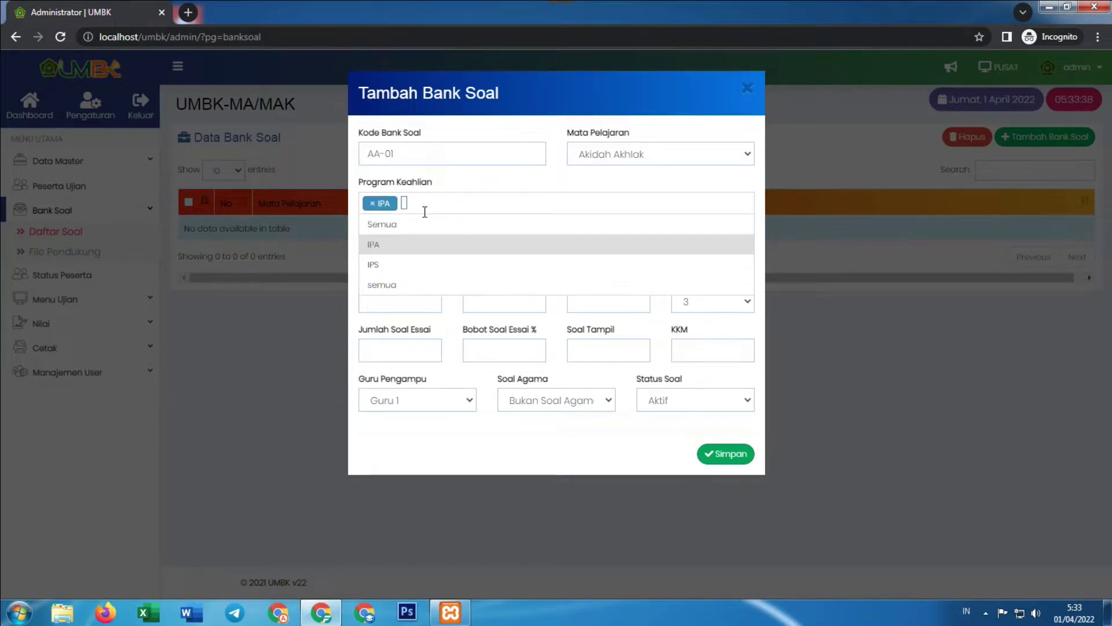
pyautogui.click(390, 264)
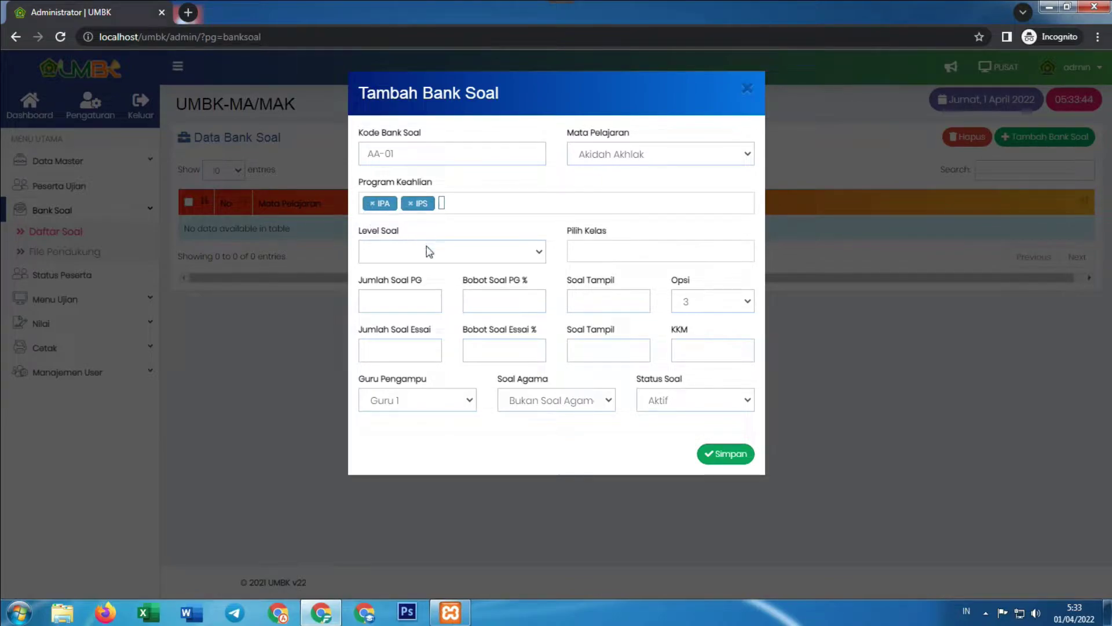
pyautogui.click(432, 254)
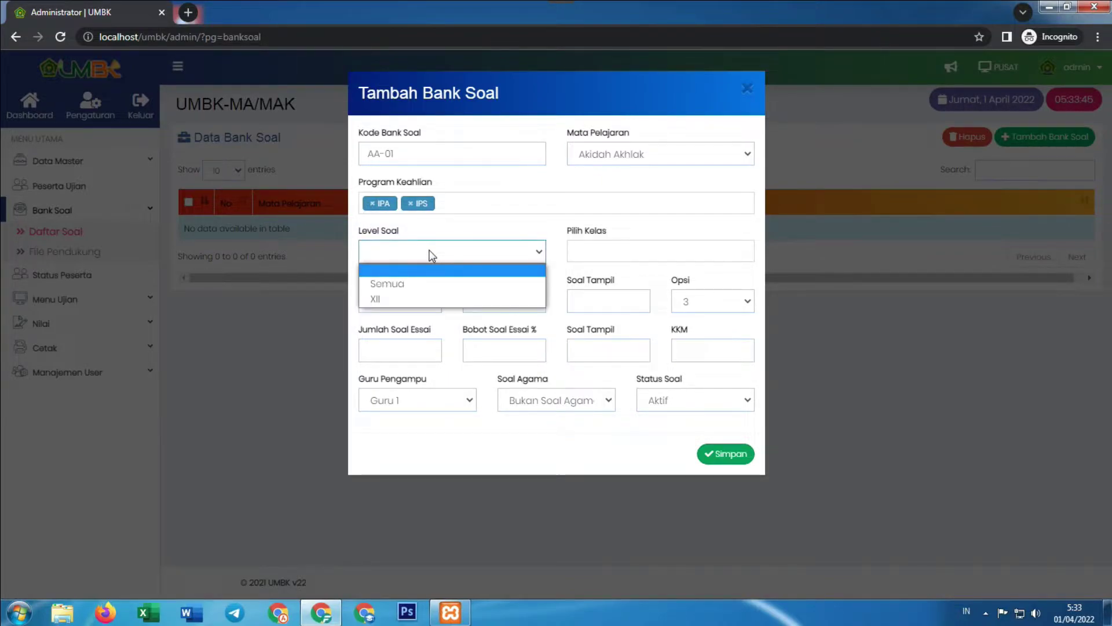
pyautogui.click(393, 298)
# Assign classes XII-IPA and XII-IPS to the bank
pyautogui.click(619, 255)
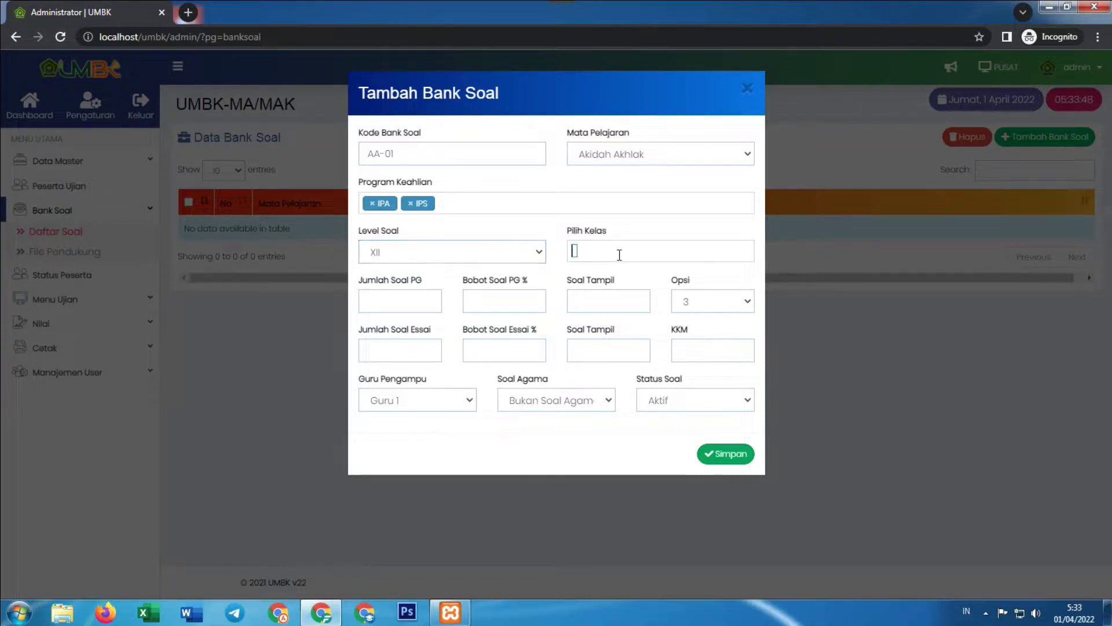
pyautogui.click(589, 293)
pyautogui.click(648, 250)
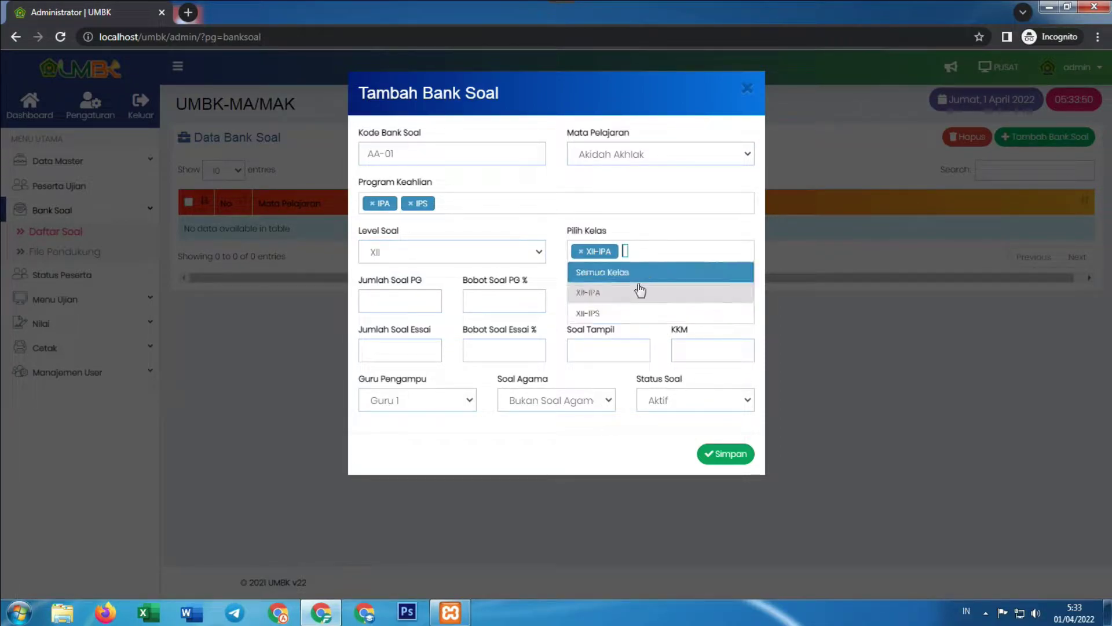
pyautogui.click(633, 313)
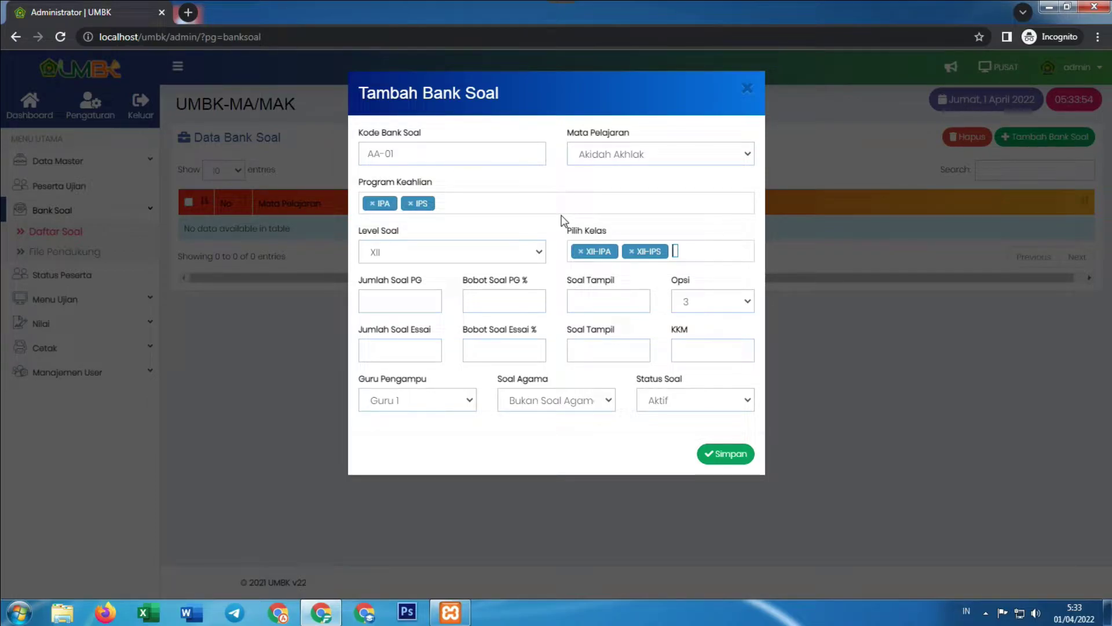
# Enter 20 multiple-choice questions weighted 100 and 0 essays weighted 0
pyautogui.click(405, 300)
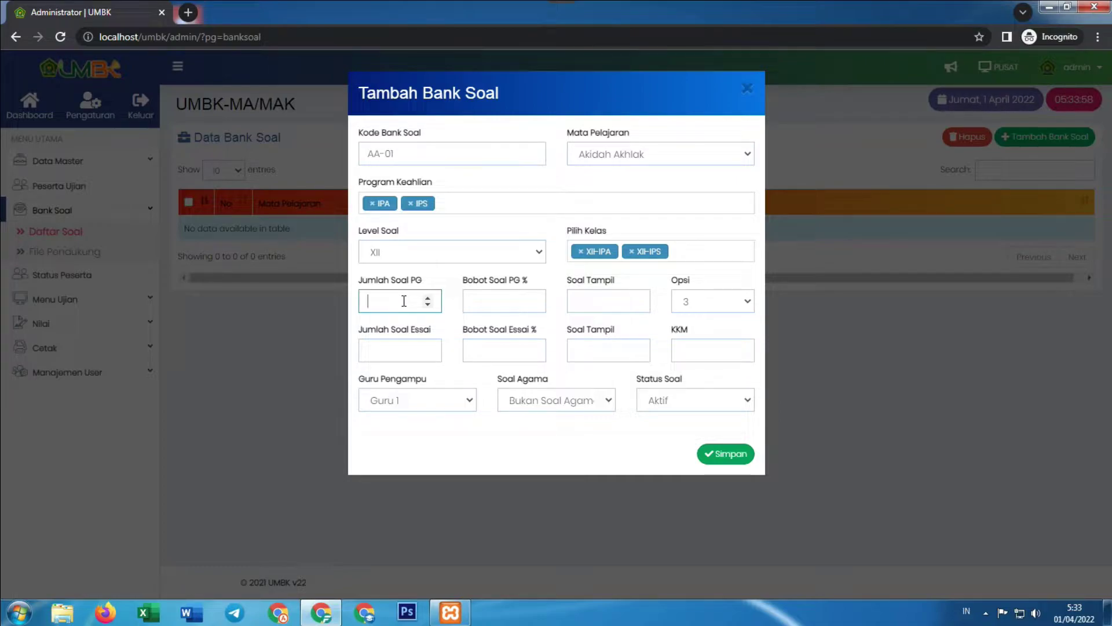
pyautogui.write('20')
pyautogui.click(500, 299)
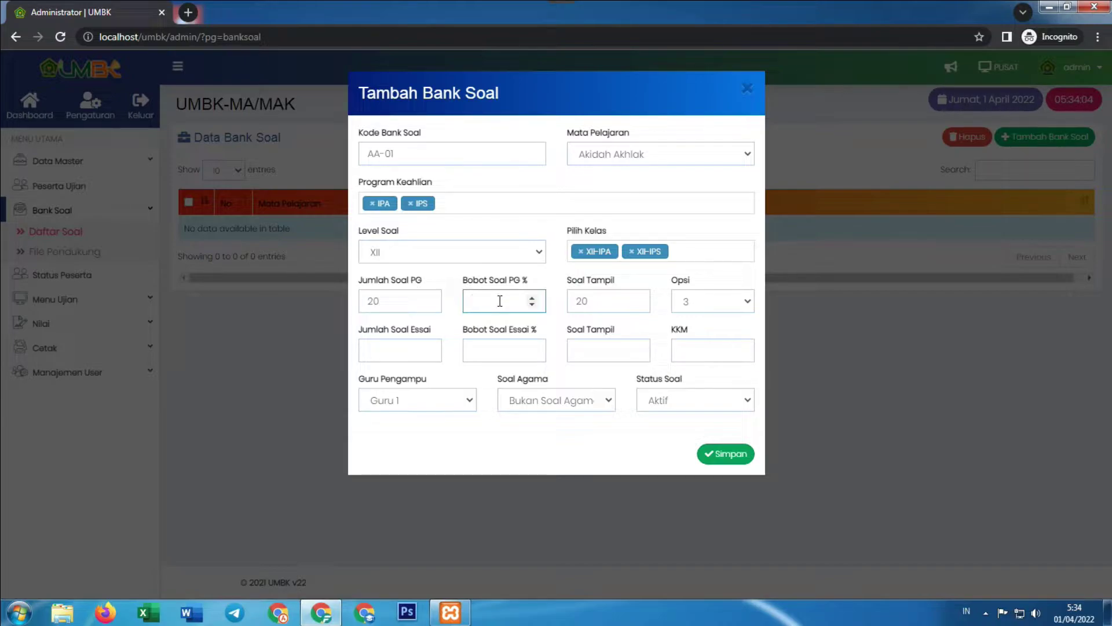
pyautogui.click(376, 350)
pyautogui.write('0')
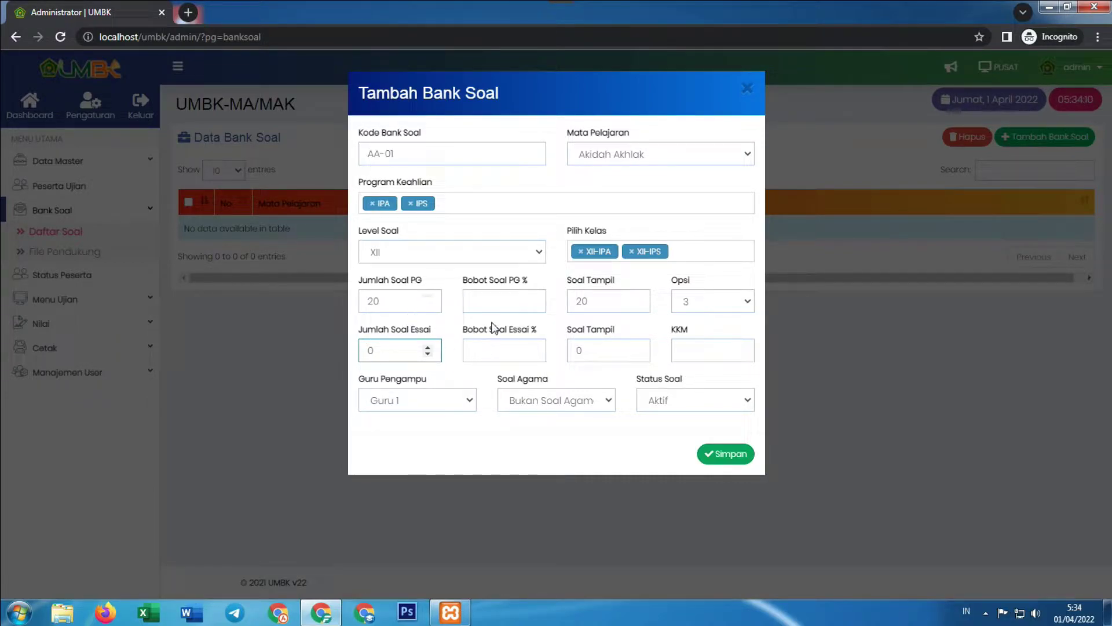
pyautogui.click(490, 299)
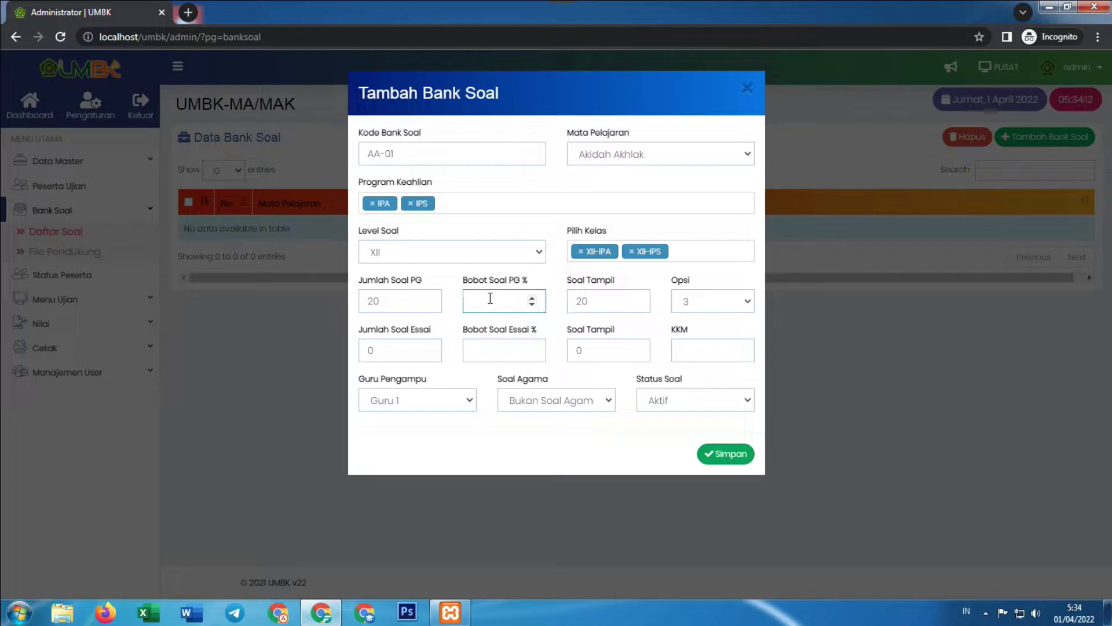
pyautogui.write('100')
pyautogui.click(494, 346)
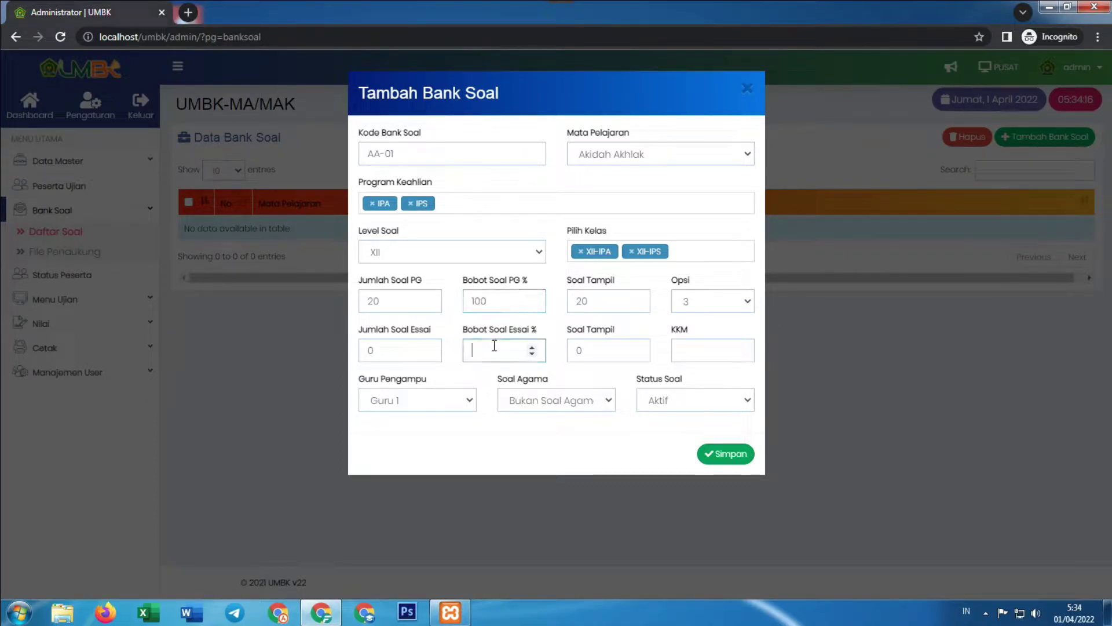
pyautogui.write('0')
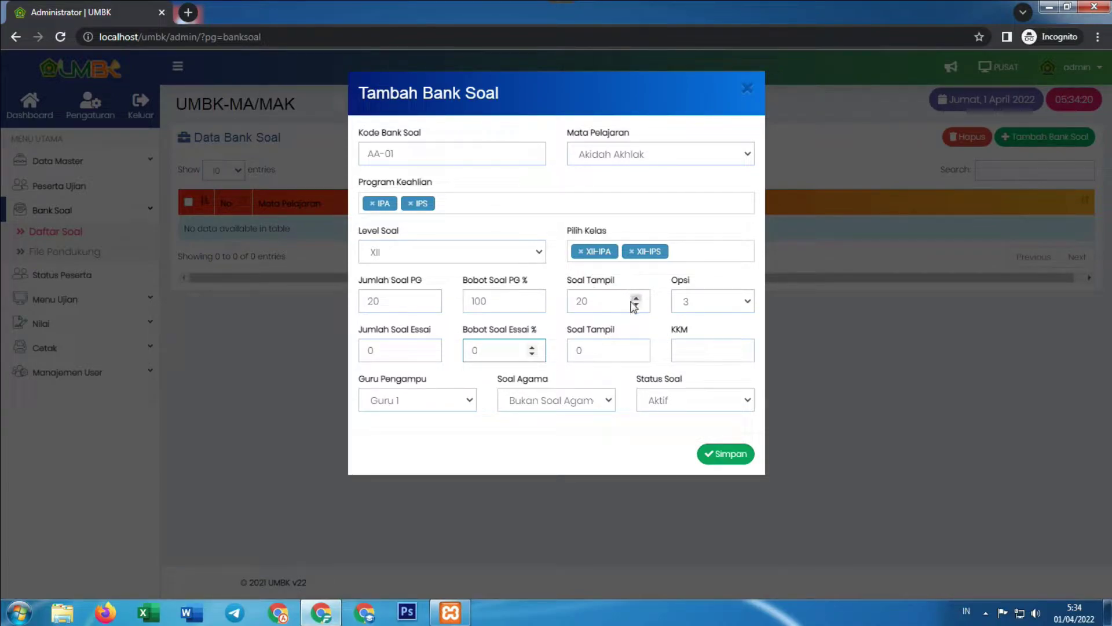
# Set 5 answer options, KKM 70, teacher Guru 1, religion islam, status Aktif, and save
pyautogui.click(726, 303)
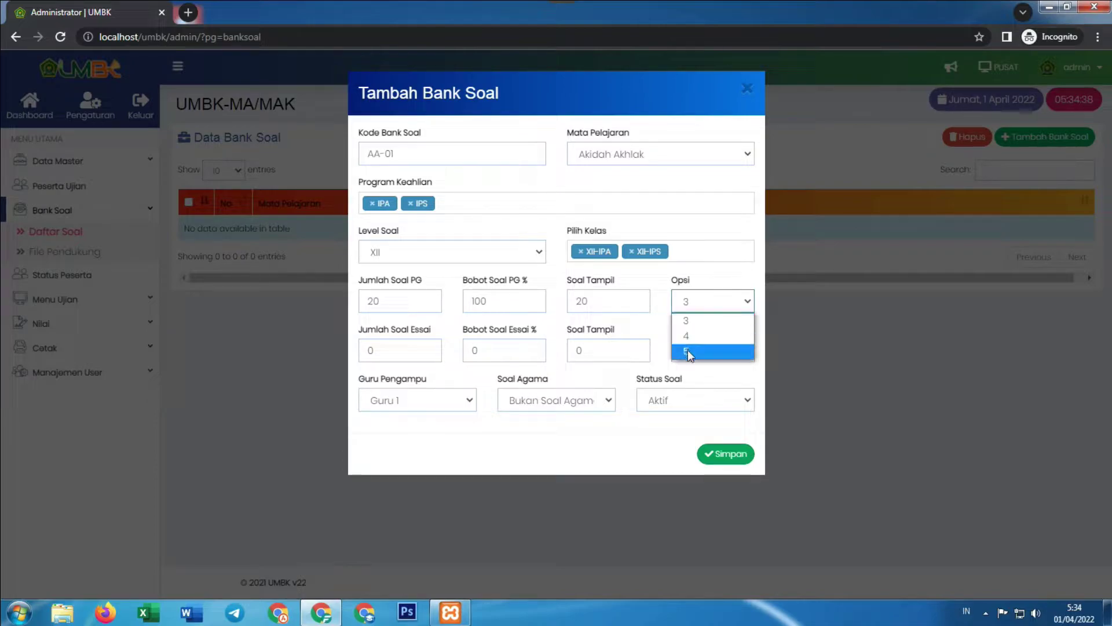
pyautogui.click(694, 354)
pyautogui.click(689, 350)
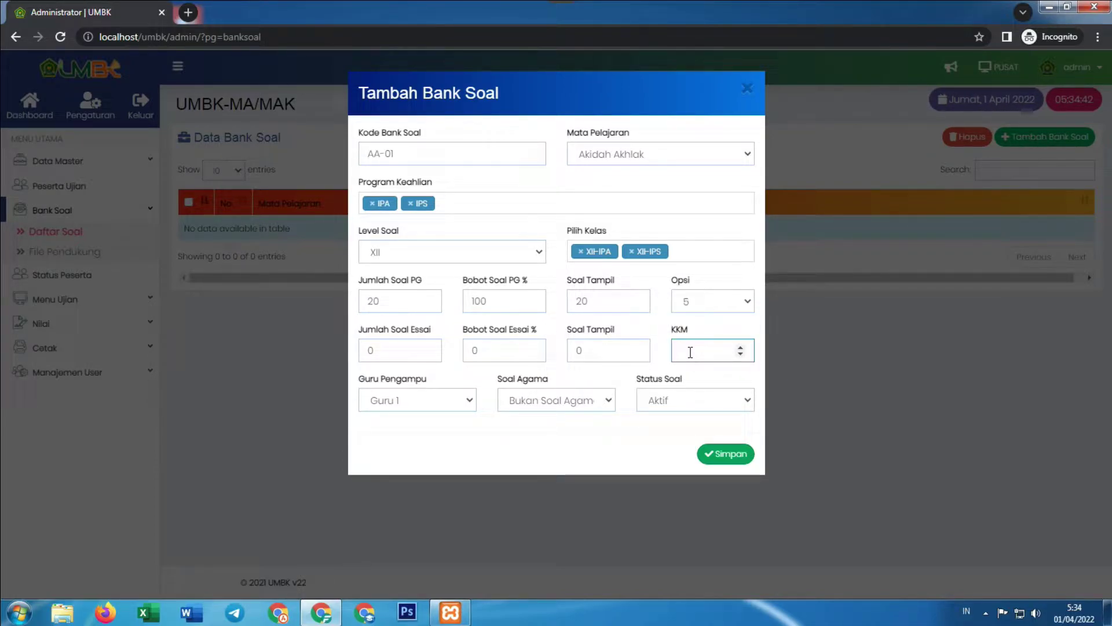
pyautogui.click(417, 400)
pyautogui.click(417, 399)
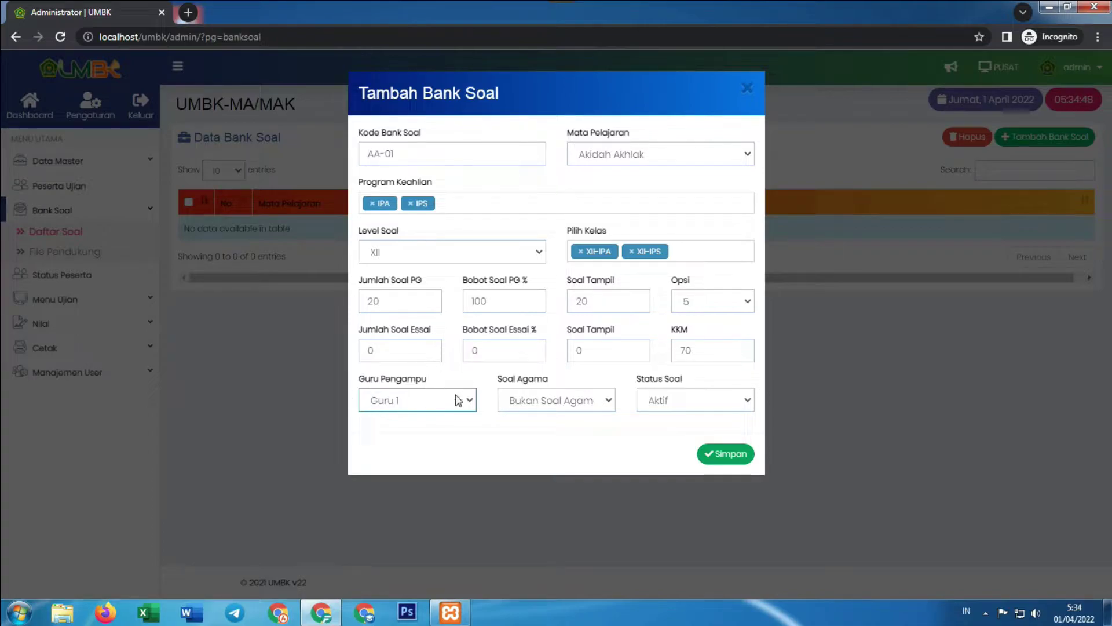
pyautogui.click(578, 406)
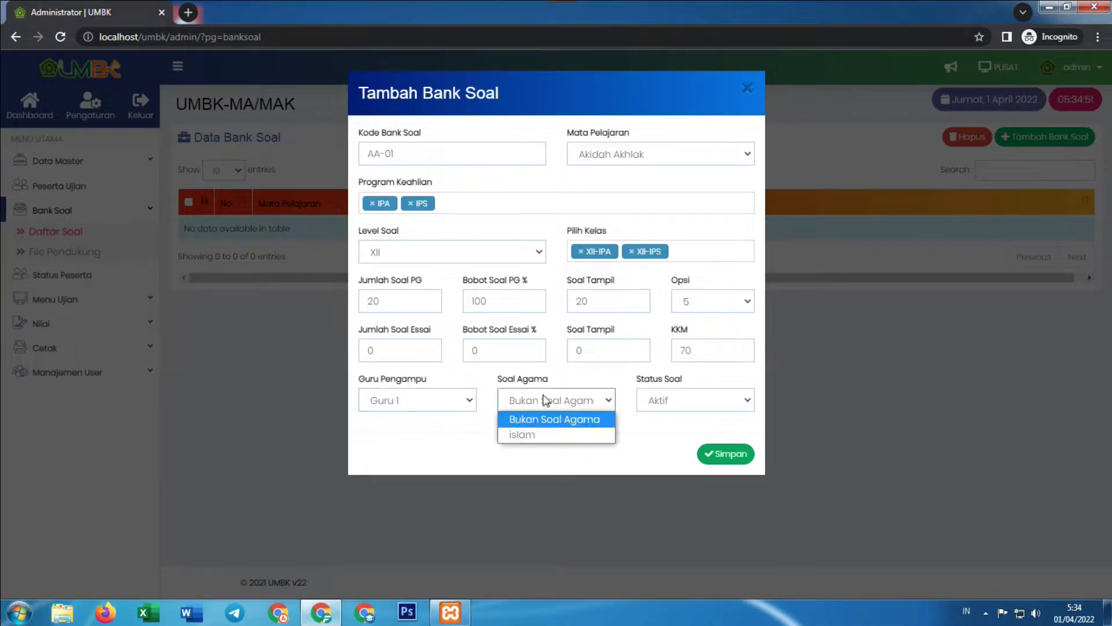
pyautogui.click(525, 434)
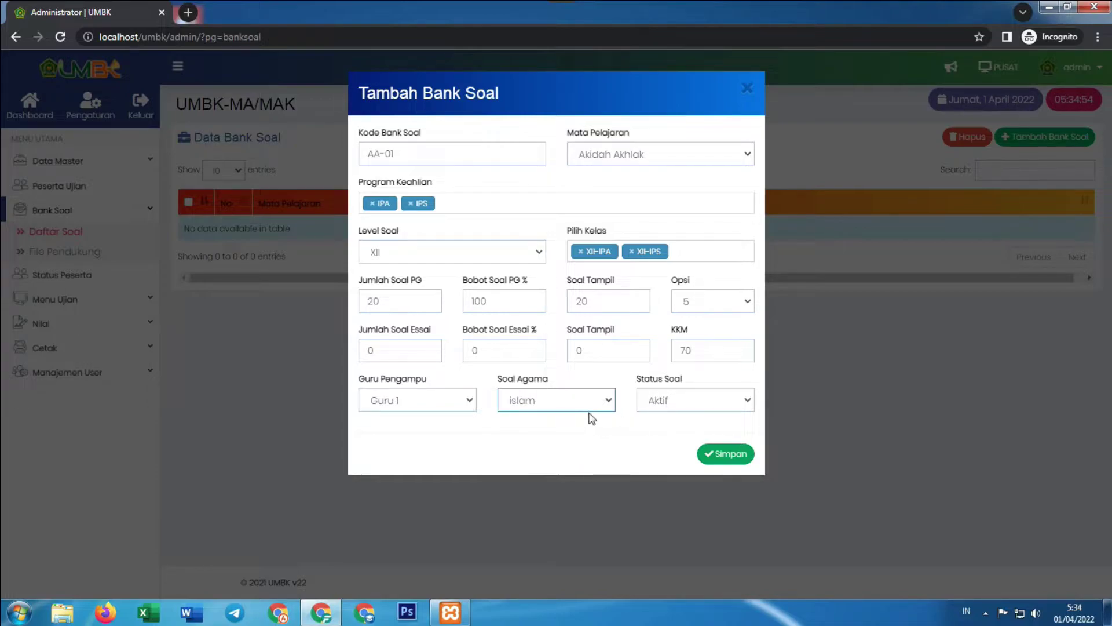
pyautogui.click(699, 404)
pyautogui.click(701, 417)
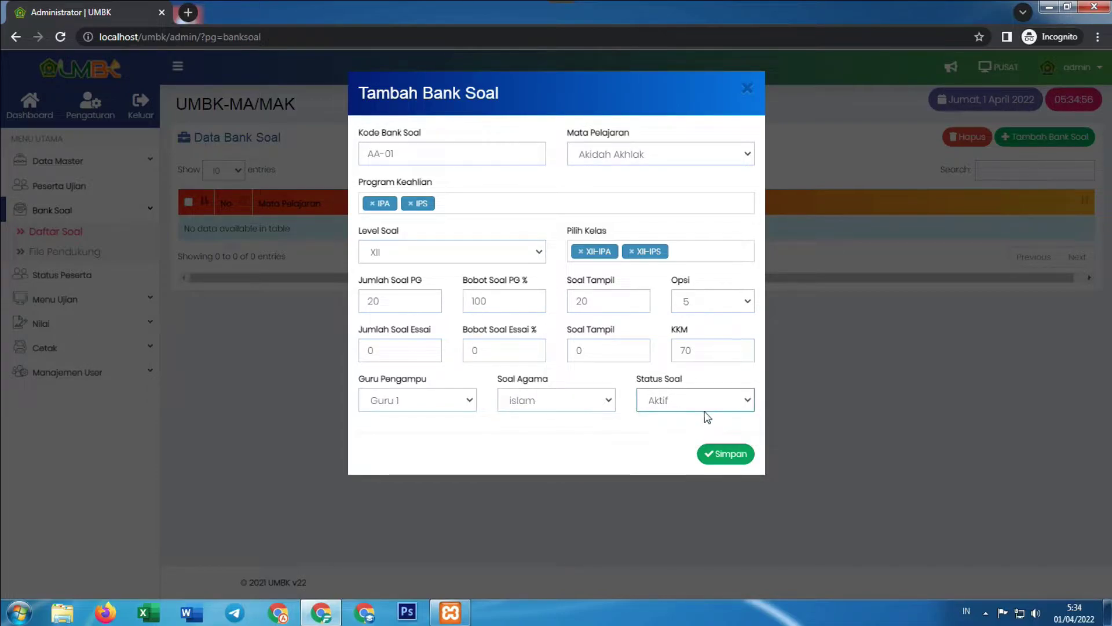
pyautogui.click(727, 455)
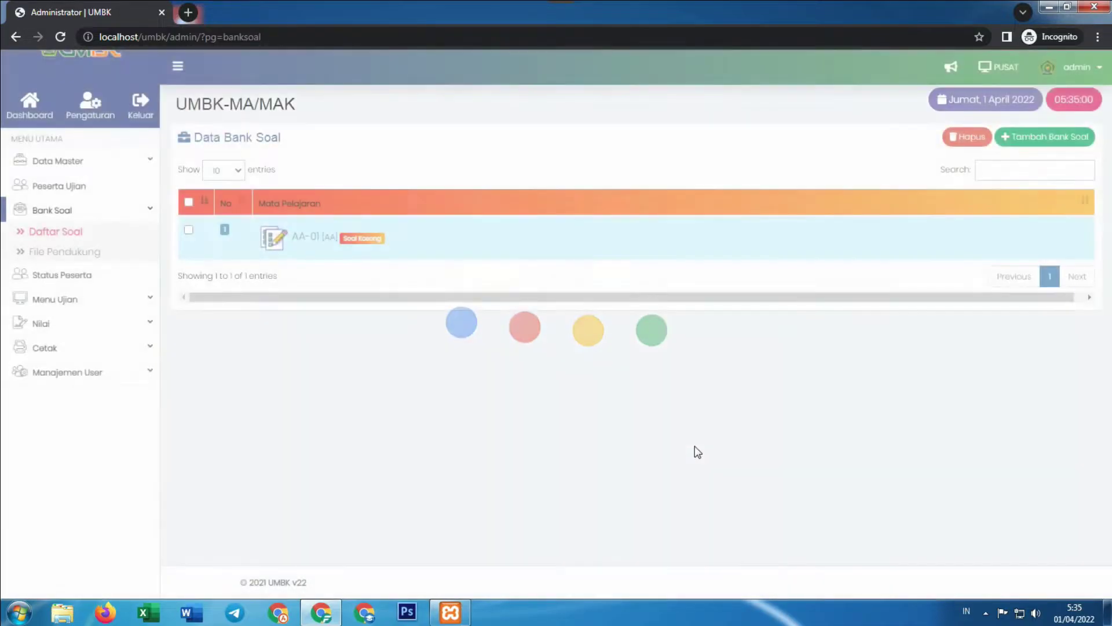
pyautogui.click(150, 375)
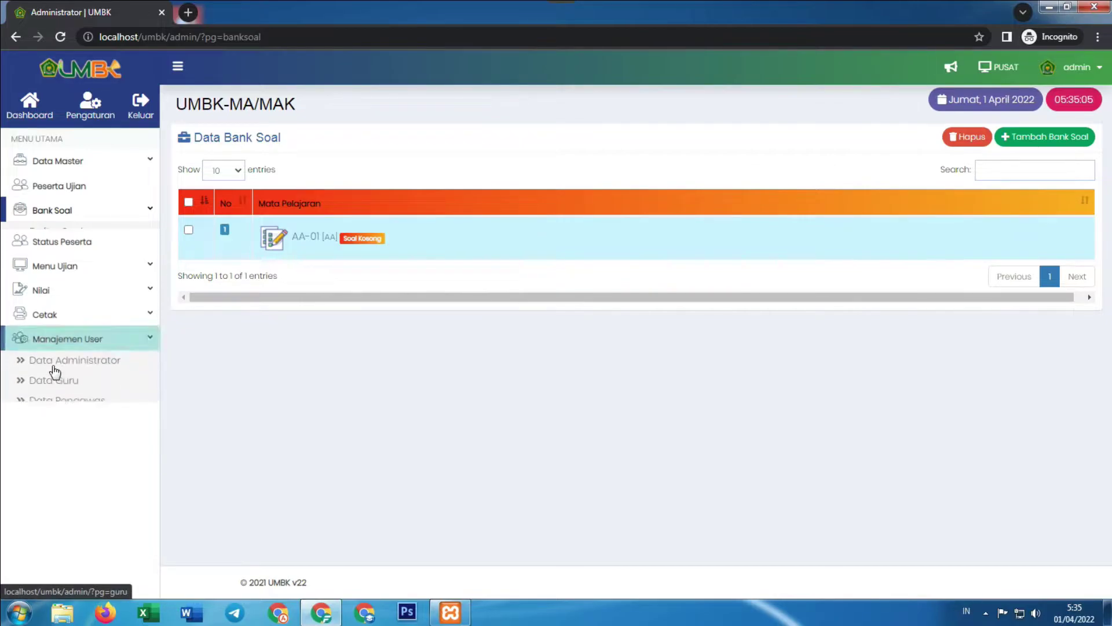
pyautogui.click(58, 375)
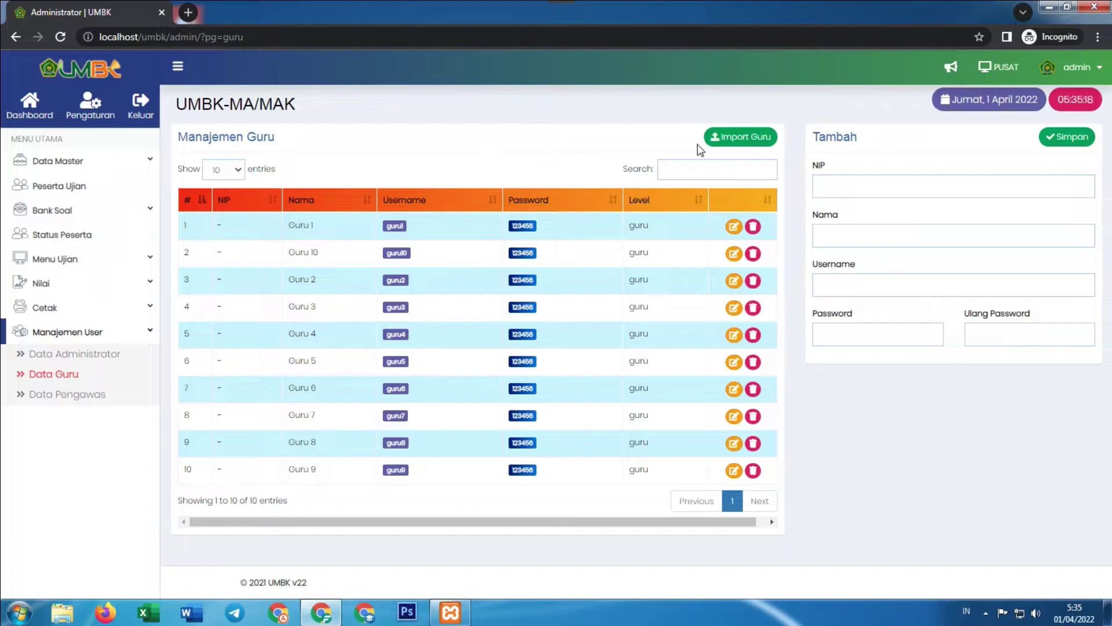
pyautogui.click(734, 138)
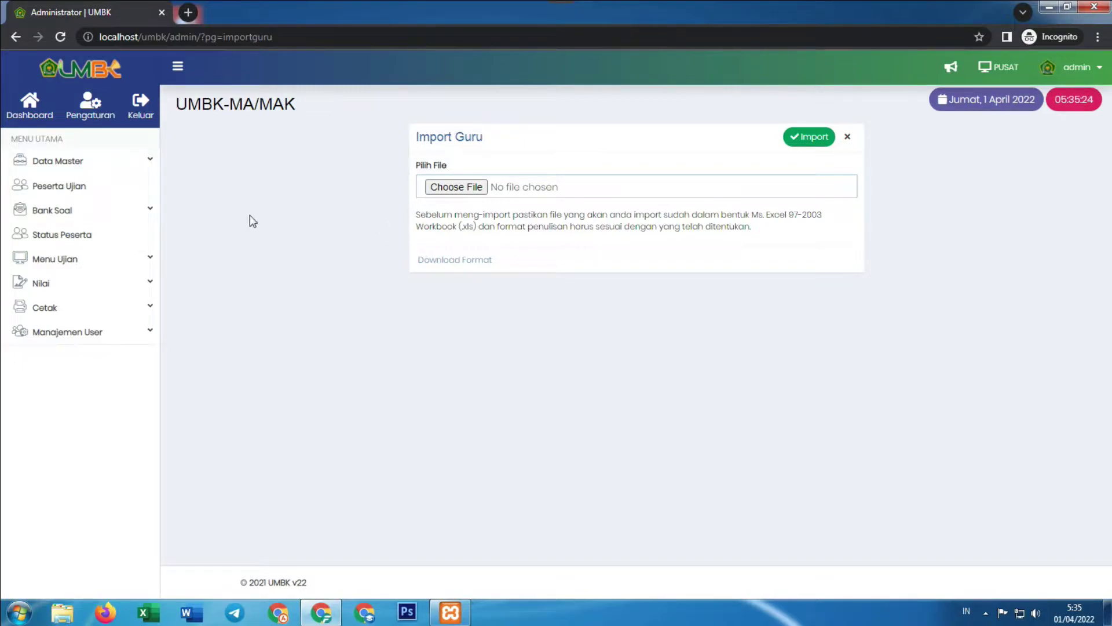
pyautogui.click(78, 217)
pyautogui.click(79, 236)
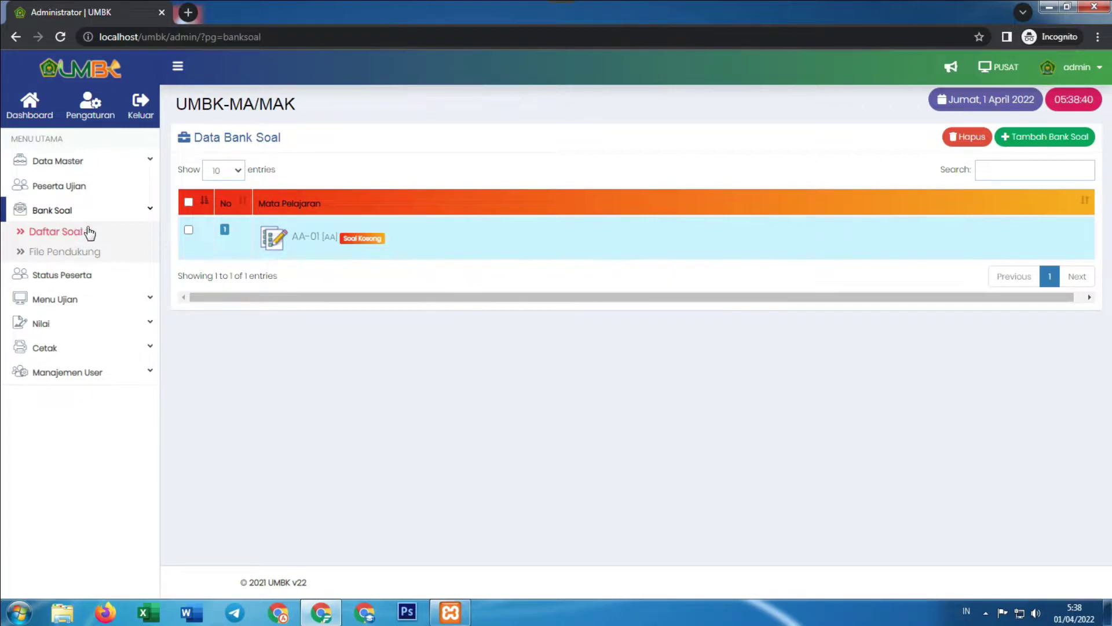
# Expand bank AA-01 and open its Soal & Materi page in a new tab
pyautogui.click(325, 243)
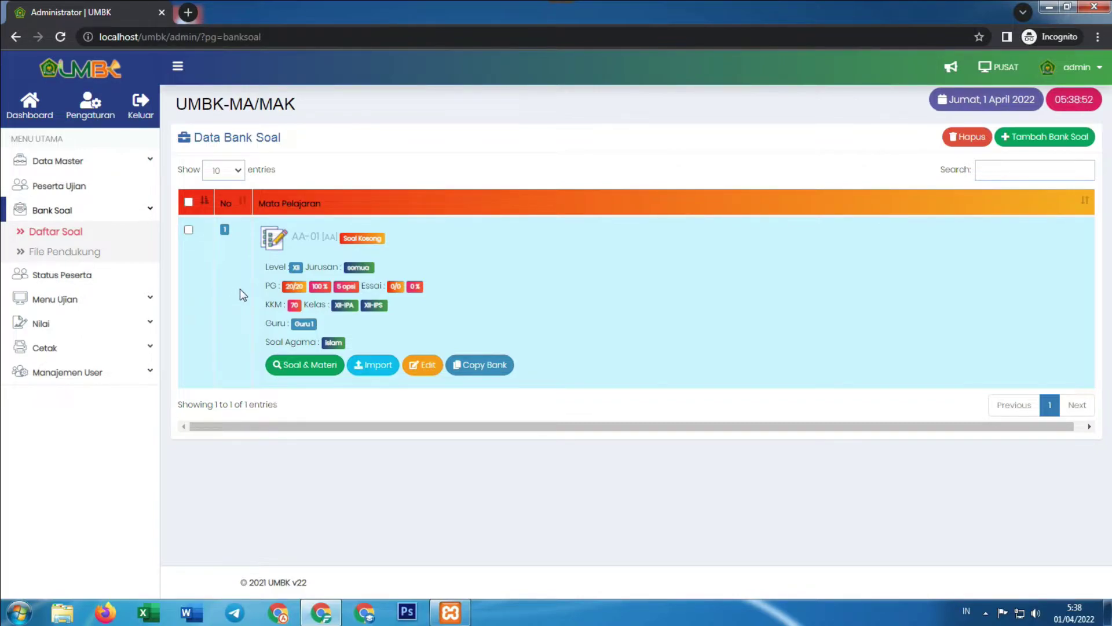
pyautogui.rightClick(295, 373)
pyautogui.click(322, 380)
pyautogui.click(242, 10)
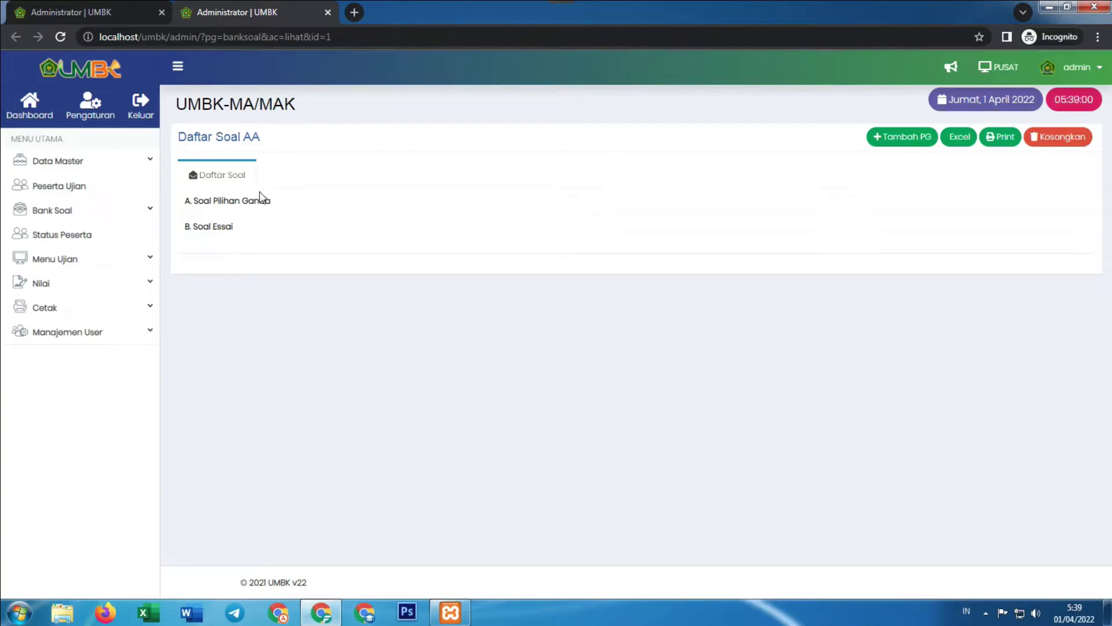
pyautogui.click(899, 139)
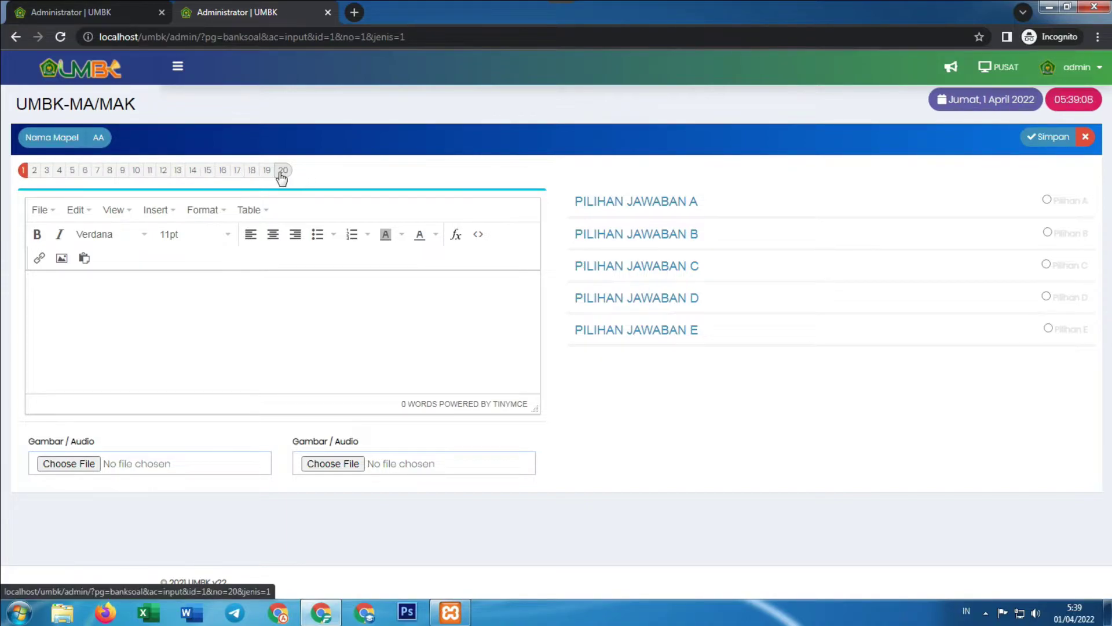
pyautogui.click(348, 340)
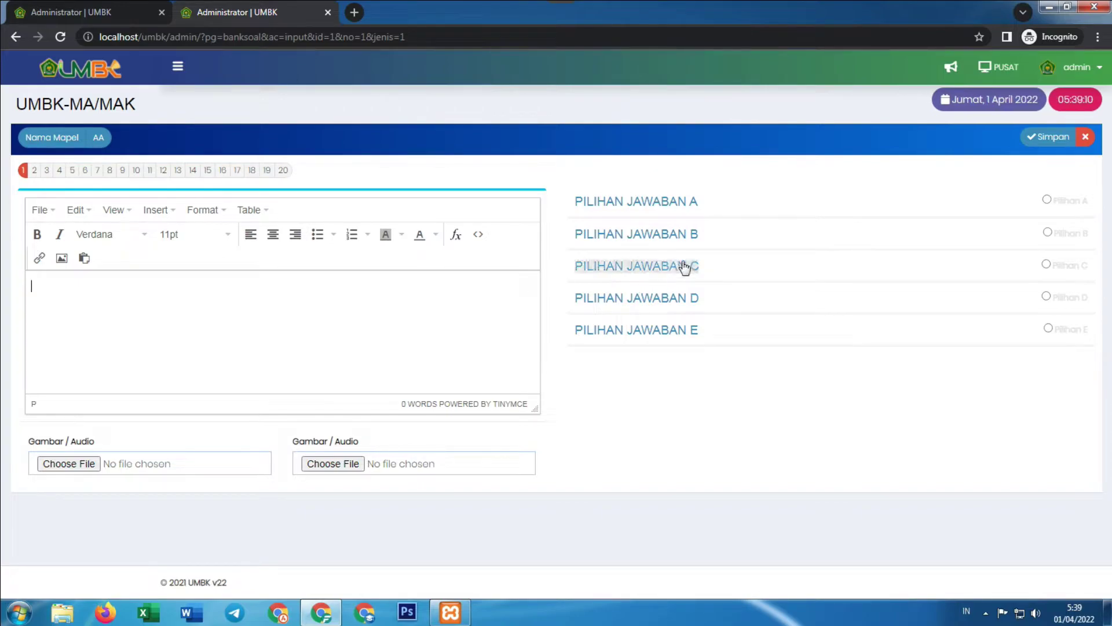
pyautogui.click(693, 209)
pyautogui.scroll(-1, 528, 295)
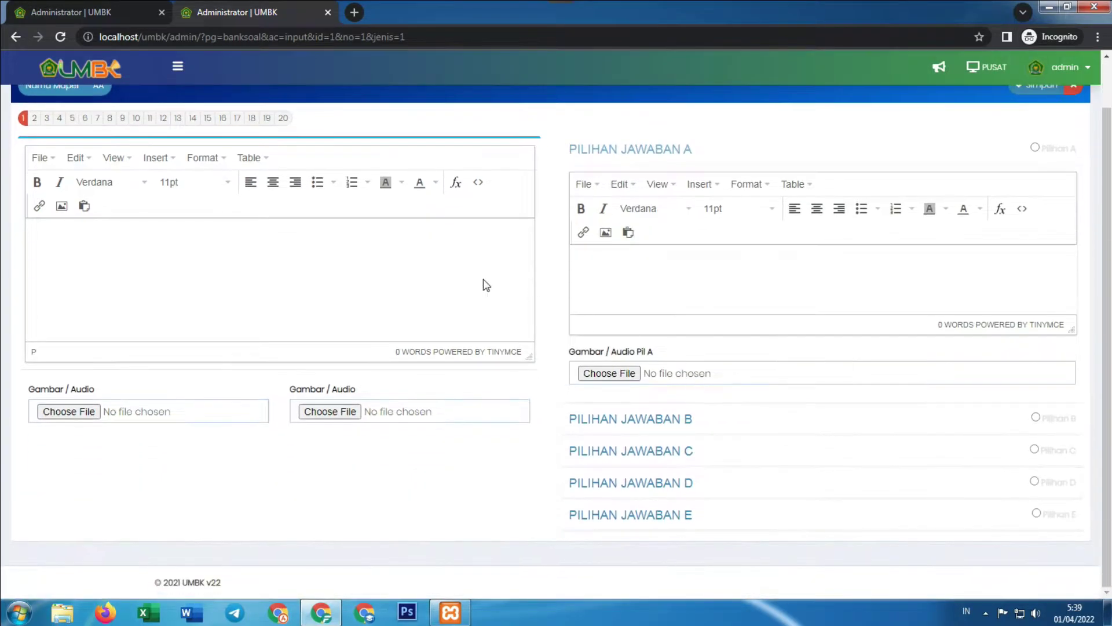
pyautogui.scroll(1, 377, 260)
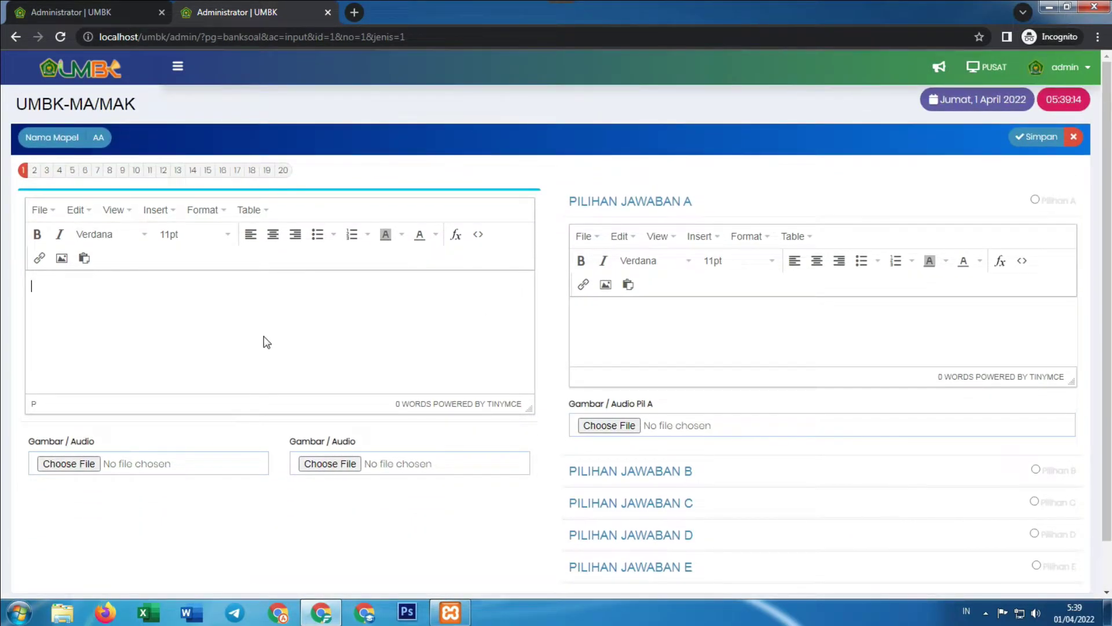
pyautogui.click(659, 474)
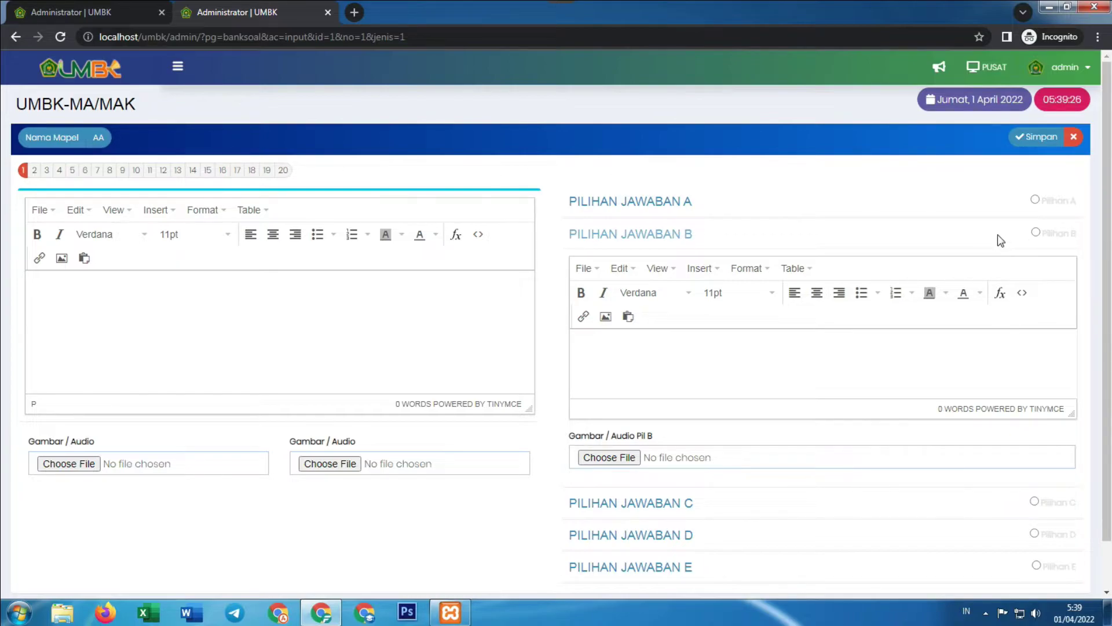
pyautogui.click(1035, 201)
pyautogui.click(1036, 233)
pyautogui.scroll(-2, 1009, 310)
pyautogui.scroll(2, 797, 380)
pyautogui.scroll(-2, 759, 441)
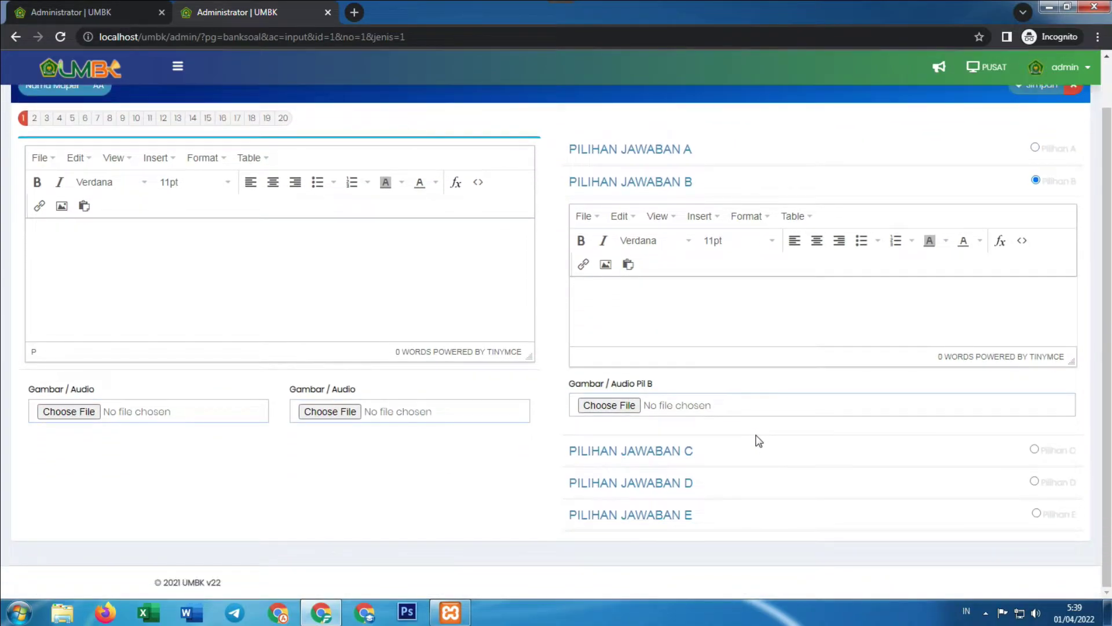
pyautogui.scroll(2, 758, 442)
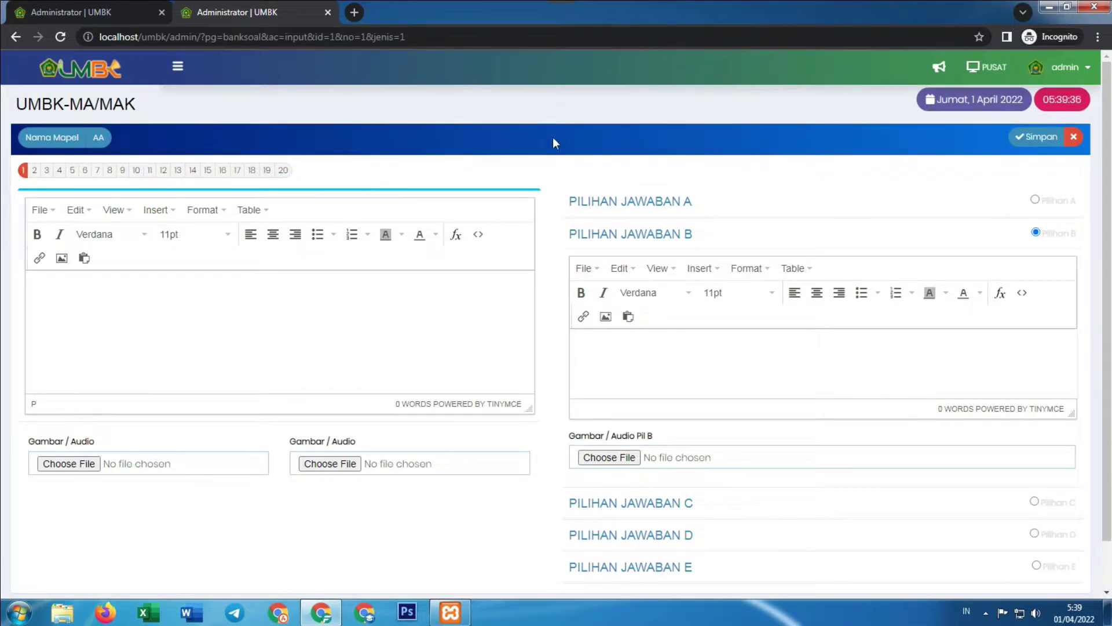
pyautogui.click(1071, 137)
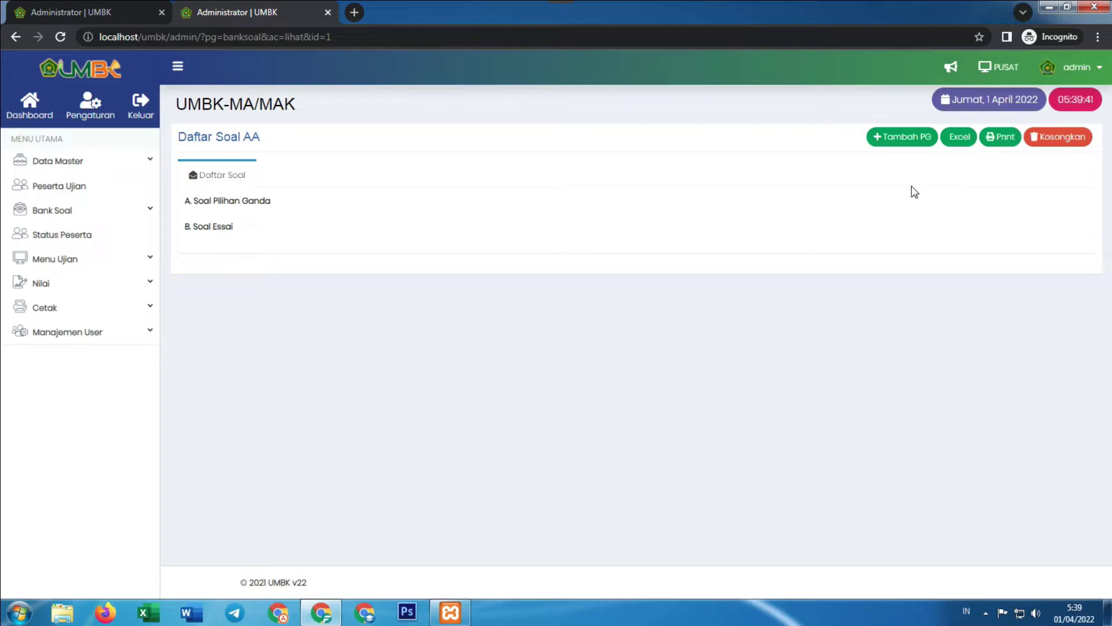
# Download SOAL_AA.xls, open it in Excel past the format warning, check its headers, and close it
pyautogui.click(957, 140)
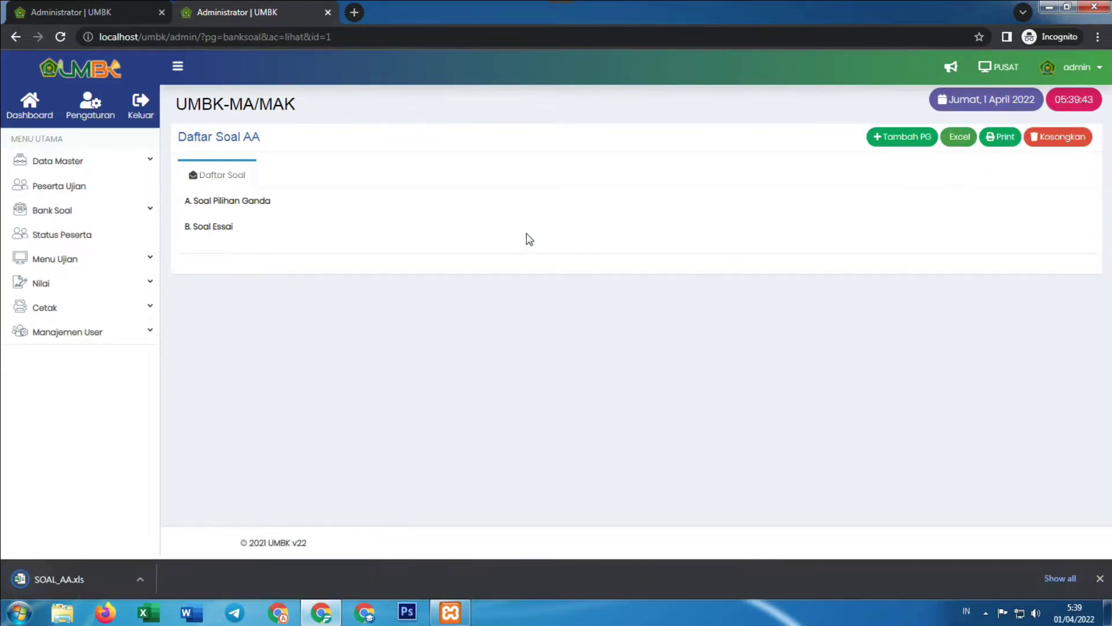
pyautogui.click(87, 580)
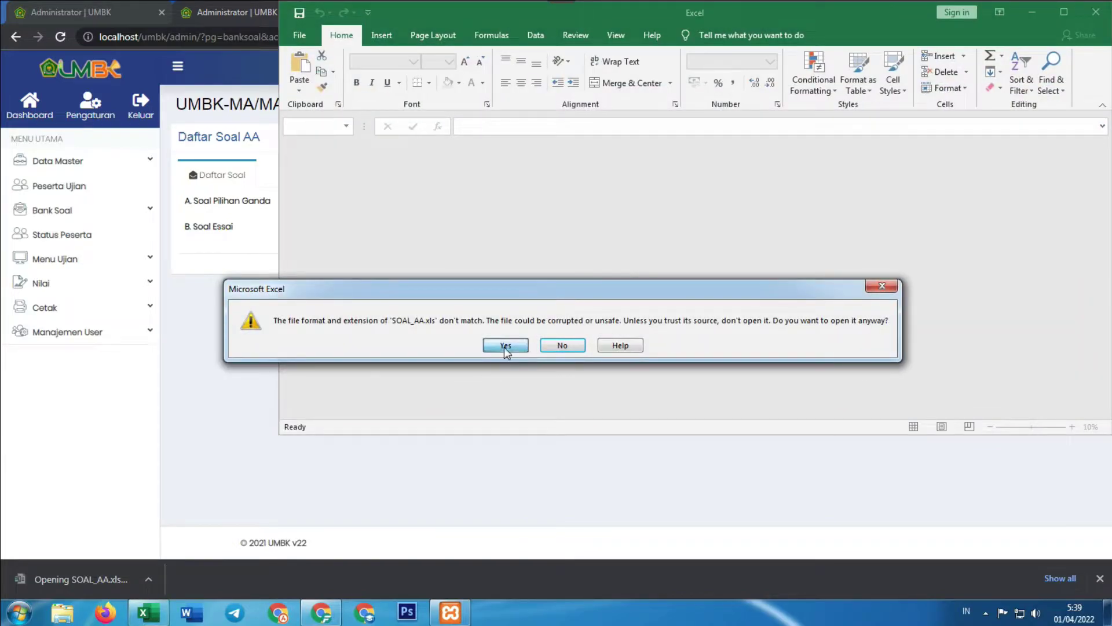
pyautogui.click(504, 346)
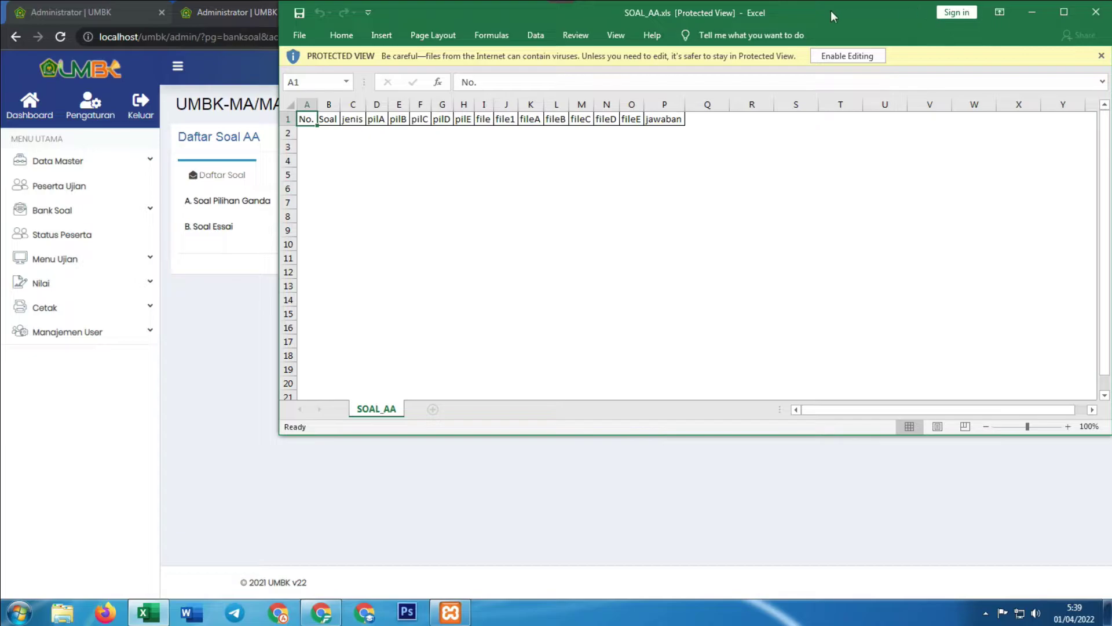
pyautogui.moveTo(831, 11); pyautogui.dragTo(567, 93)
pyautogui.click(828, 99)
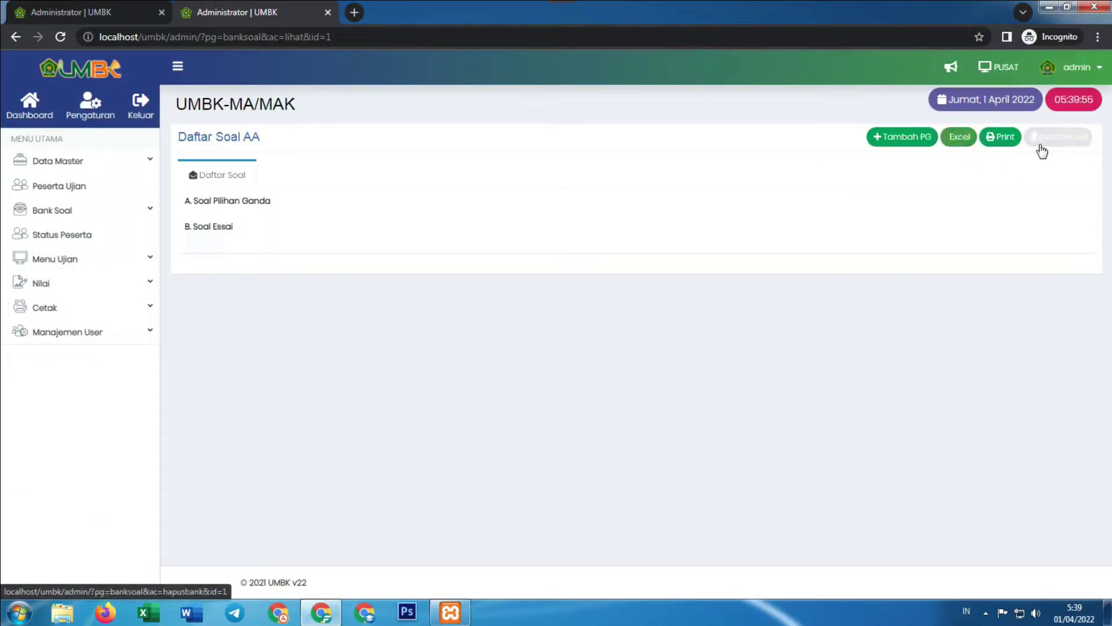
# Cancel the print preview of Daftar Soal AA and close that tab
pyautogui.click(993, 147)
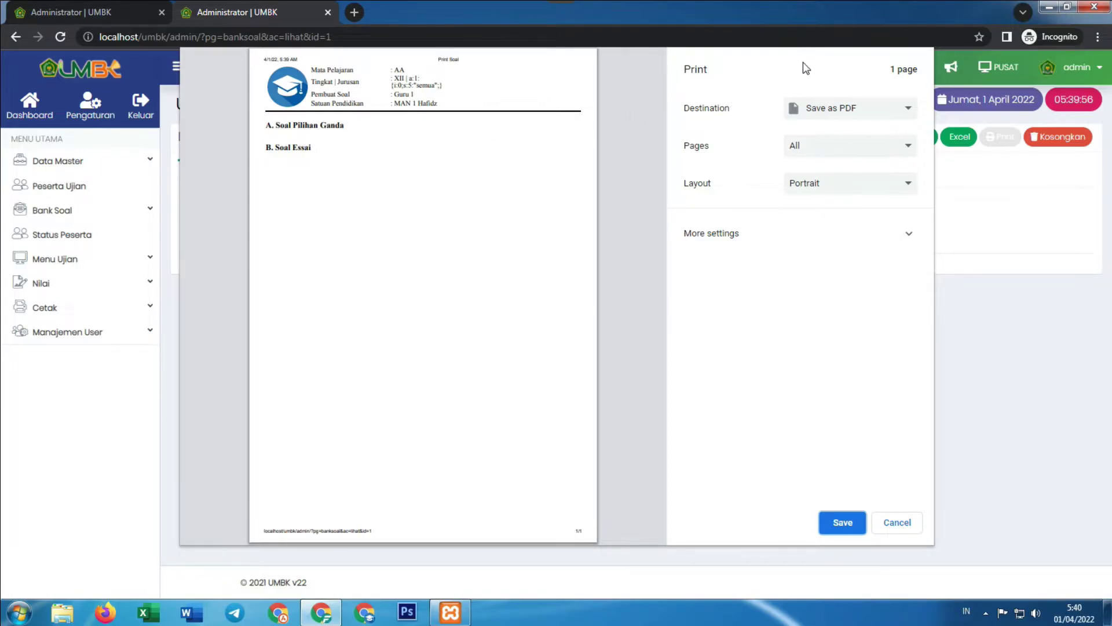
pyautogui.click(895, 522)
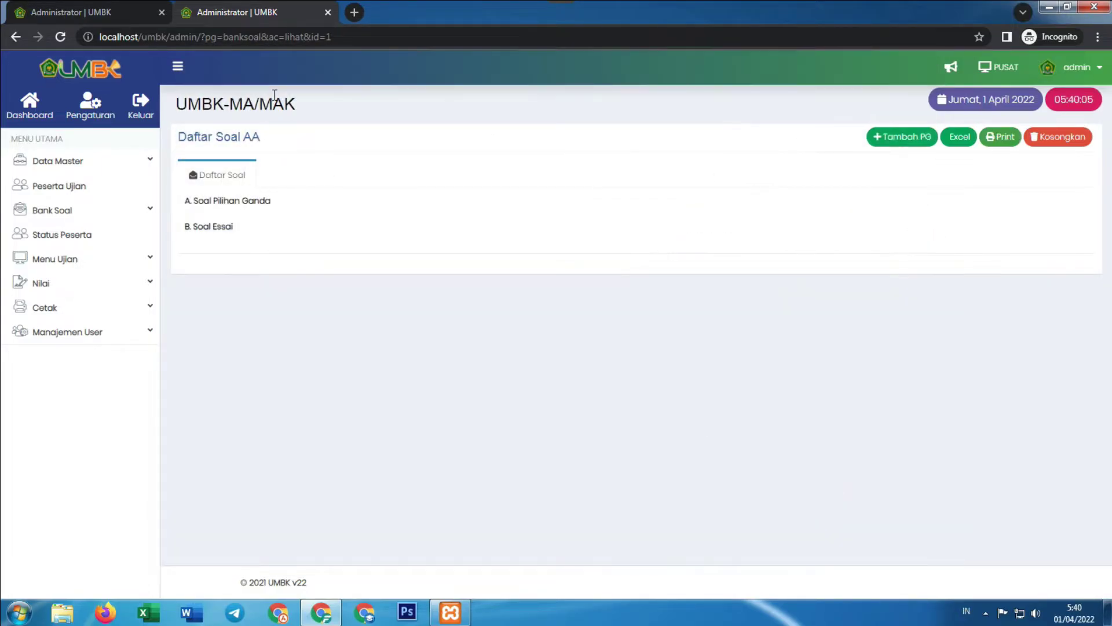
pyautogui.click(327, 13)
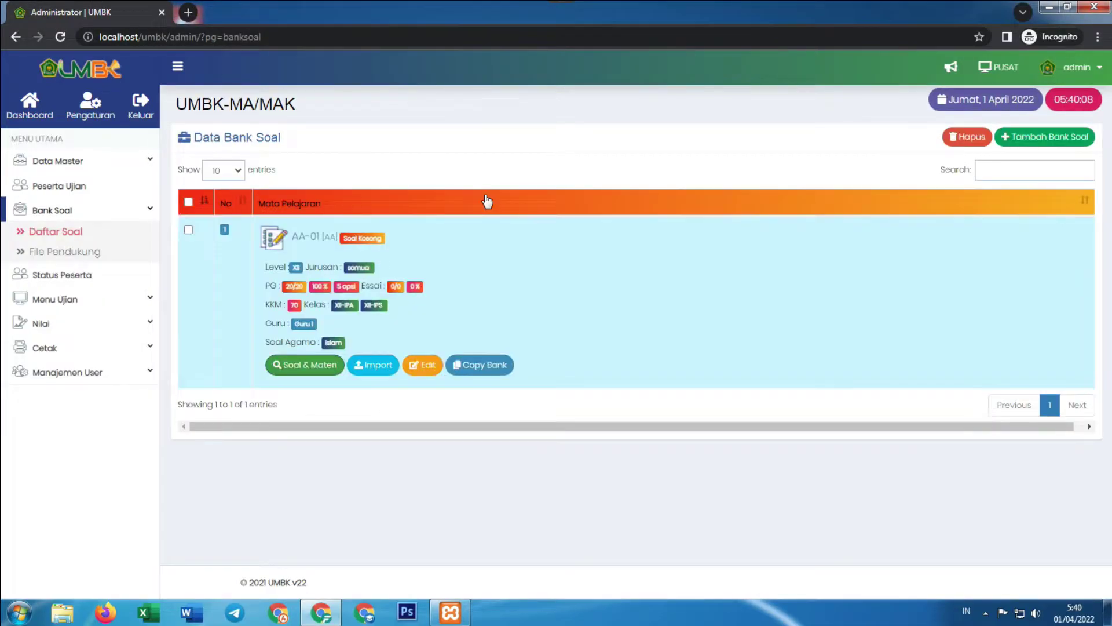
# Open AA-01's Import Soal page in a new tab and highlight 'Edmad' in its heading
pyautogui.rightClick(371, 364)
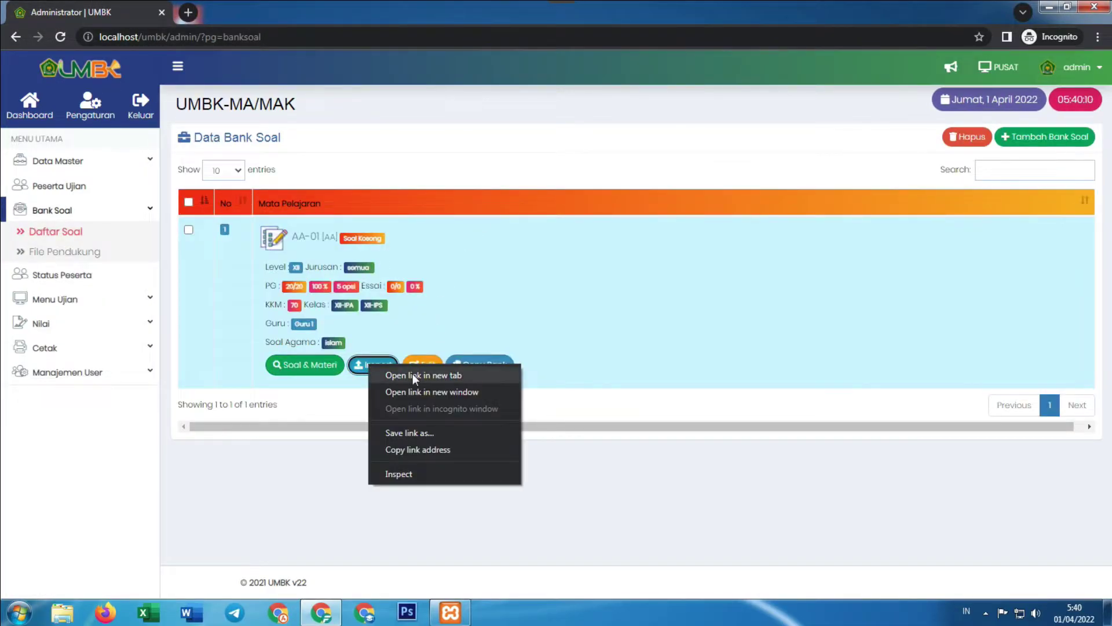
pyautogui.click(413, 375)
pyautogui.click(252, 6)
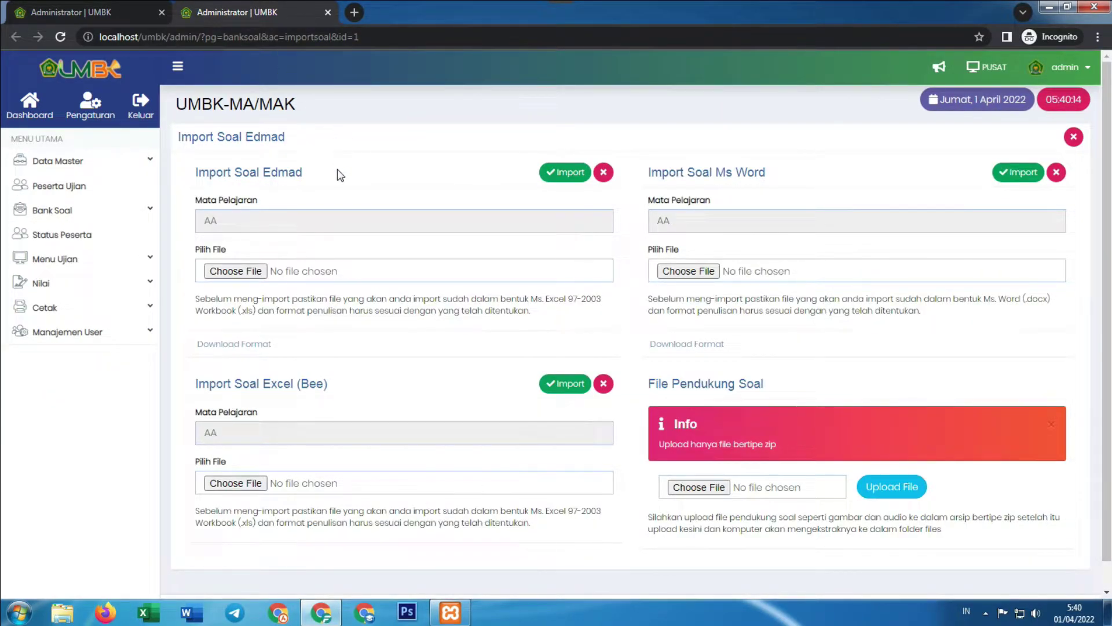
pyautogui.scroll(-1, 339, 228)
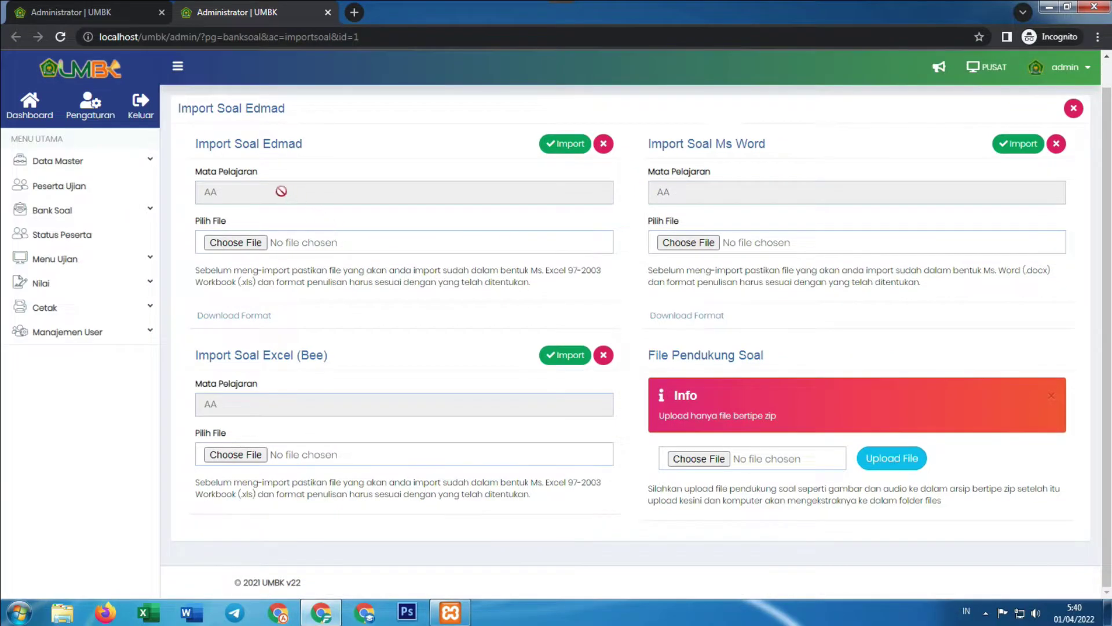
pyautogui.scroll(1, 351, 220)
pyautogui.scroll(-1, 301, 201)
pyautogui.moveTo(317, 149); pyautogui.dragTo(265, 142)
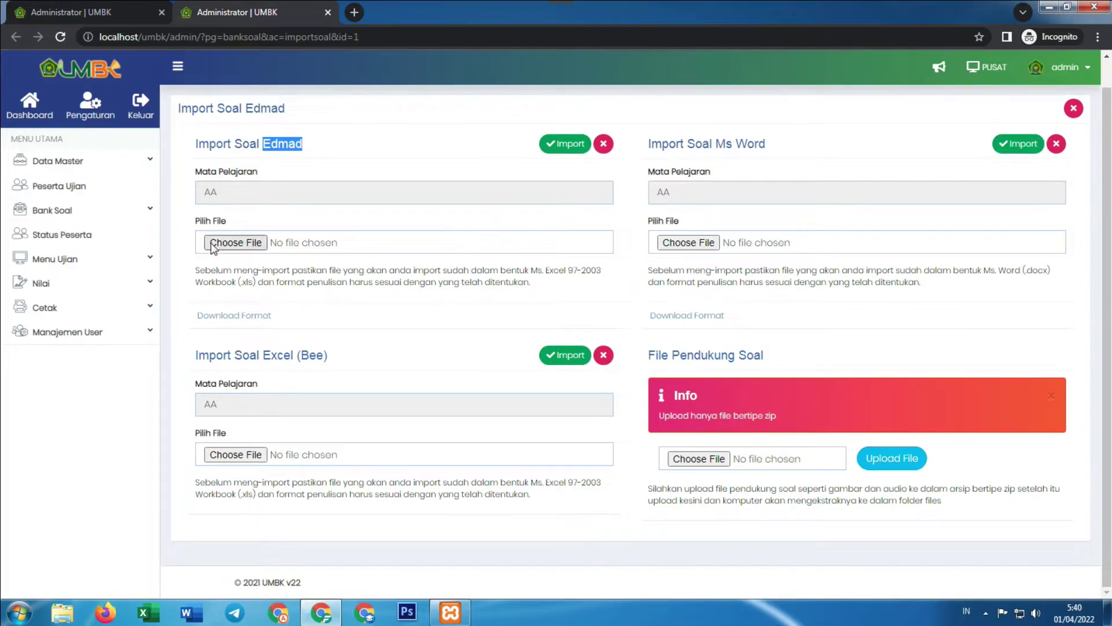
# Download the Edmad import template importdatasoal.xls and open it in Excel
pyautogui.click(245, 316)
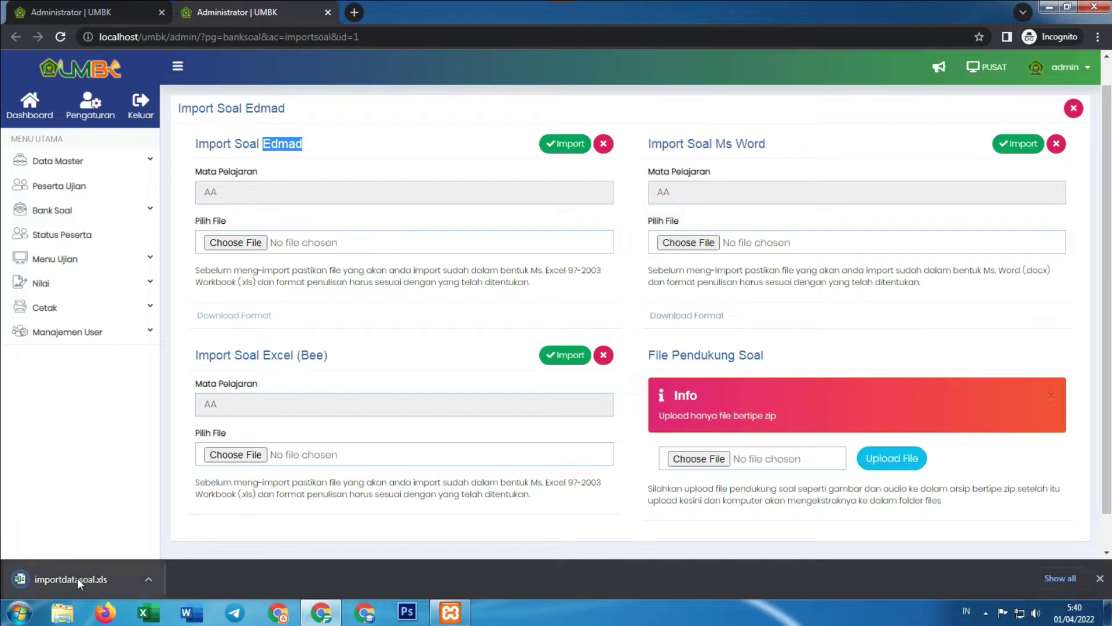
pyautogui.click(77, 578)
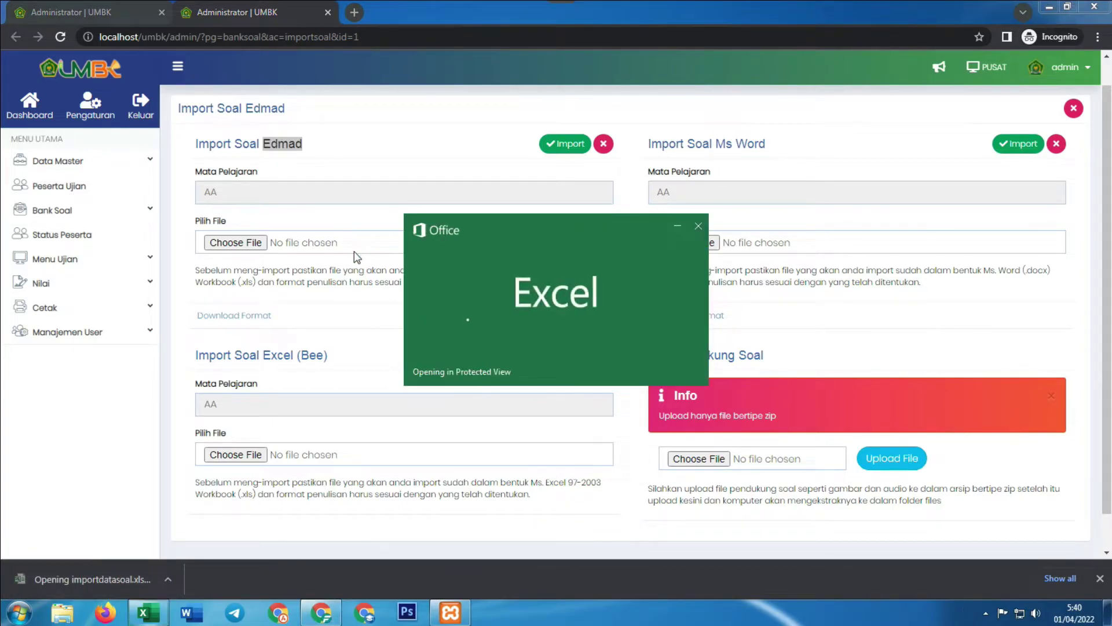
pyautogui.scroll(3, 429, 266)
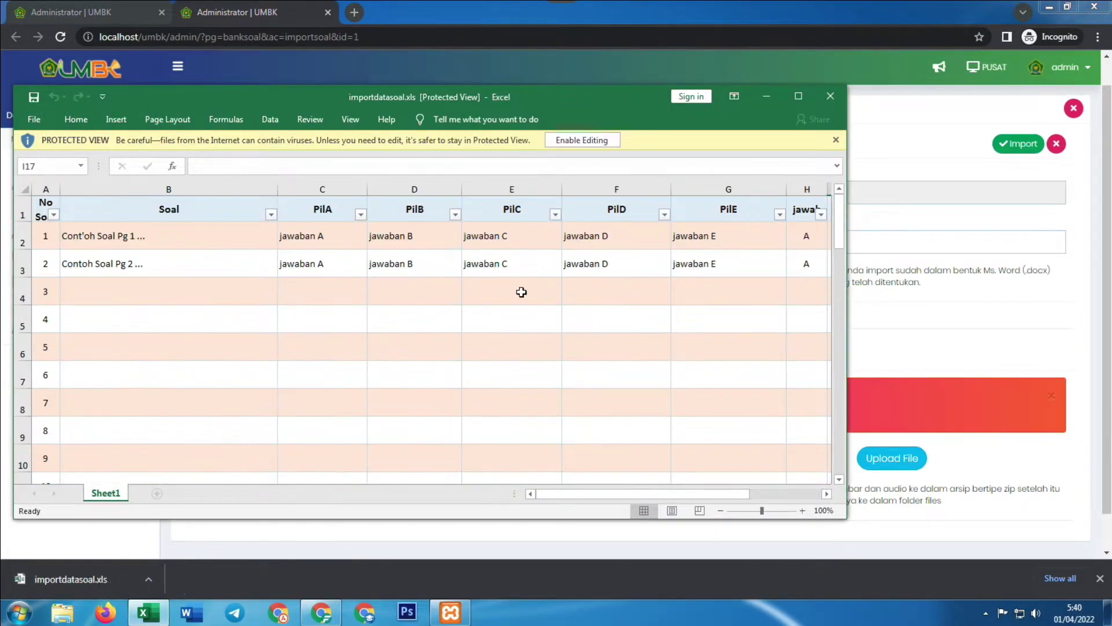
# Compare the two sample questions in column B and their option A answers in column C
pyautogui.click(132, 234)
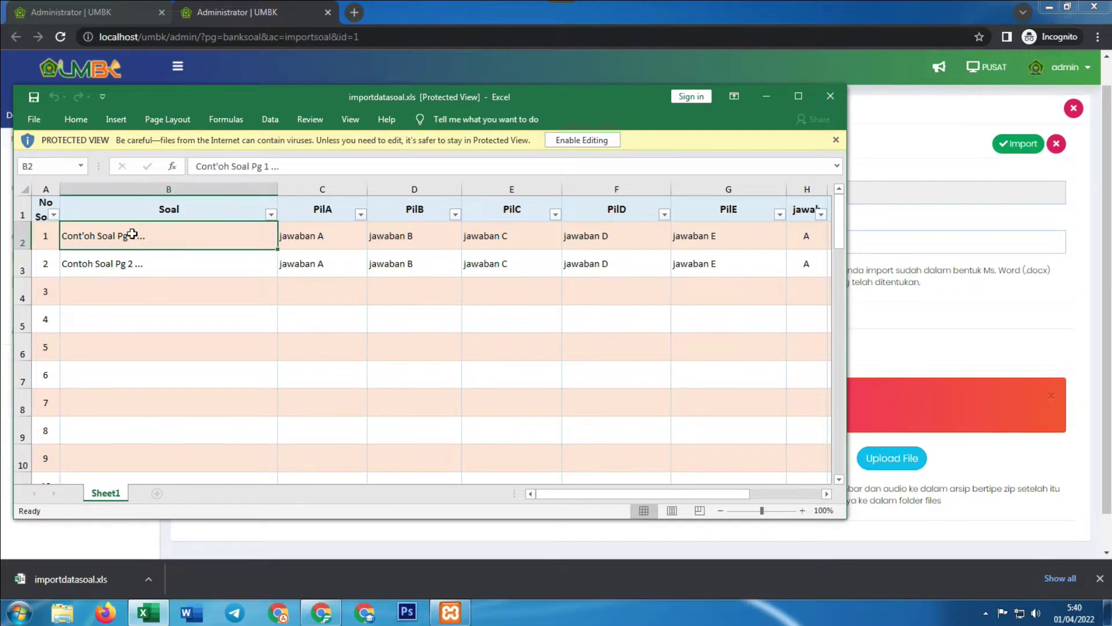
pyautogui.click(149, 265)
pyautogui.click(174, 238)
pyautogui.click(171, 267)
pyautogui.click(220, 240)
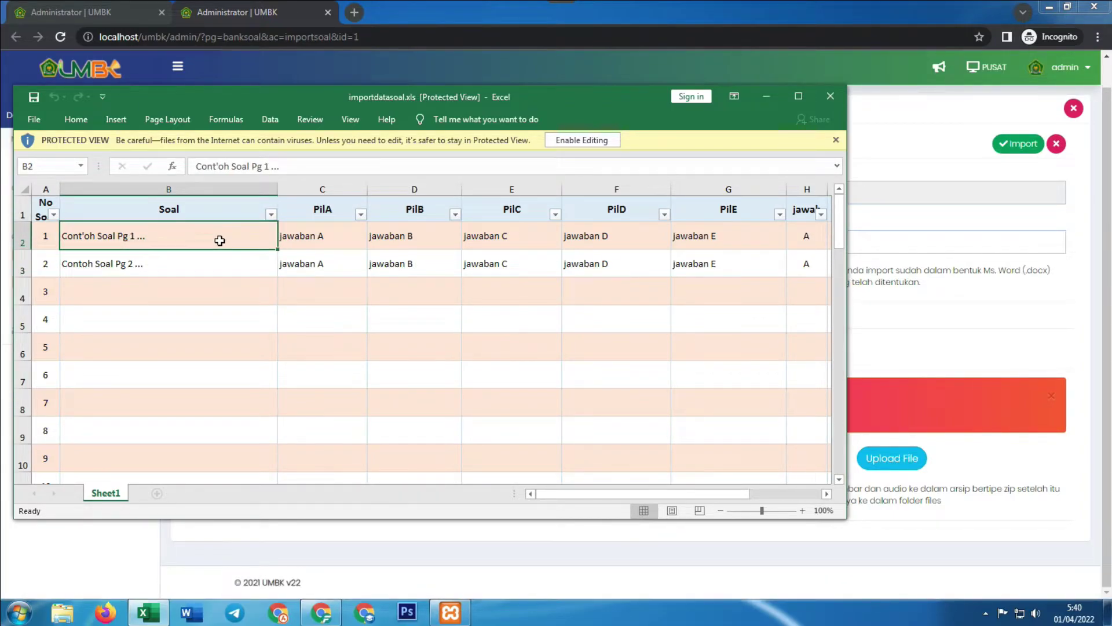
pyautogui.click(339, 235)
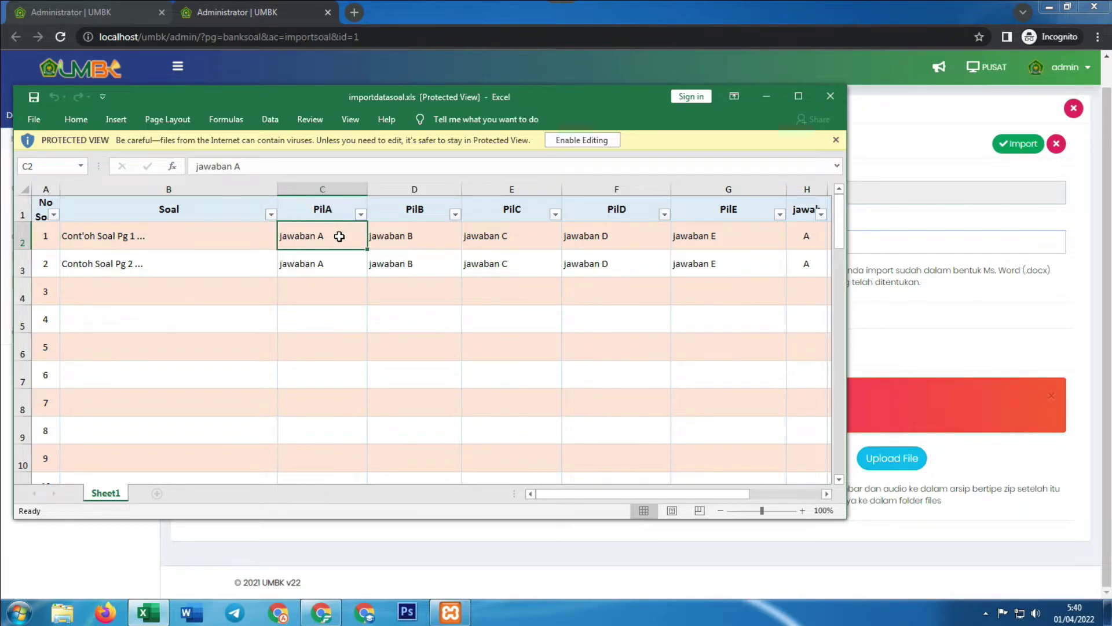
pyautogui.click(341, 264)
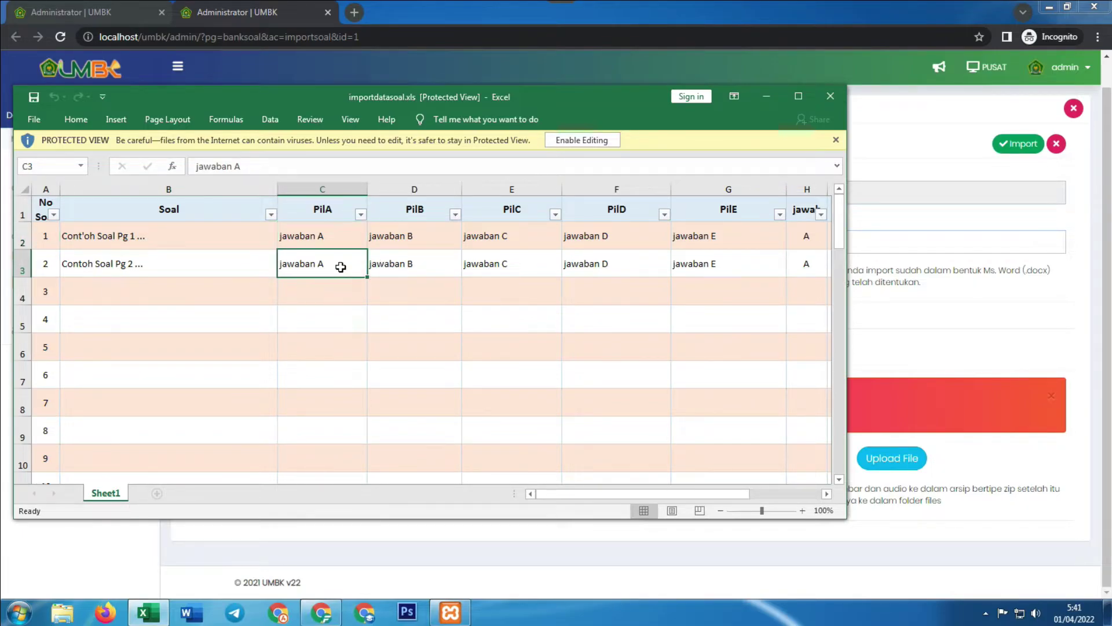
pyautogui.click(341, 241)
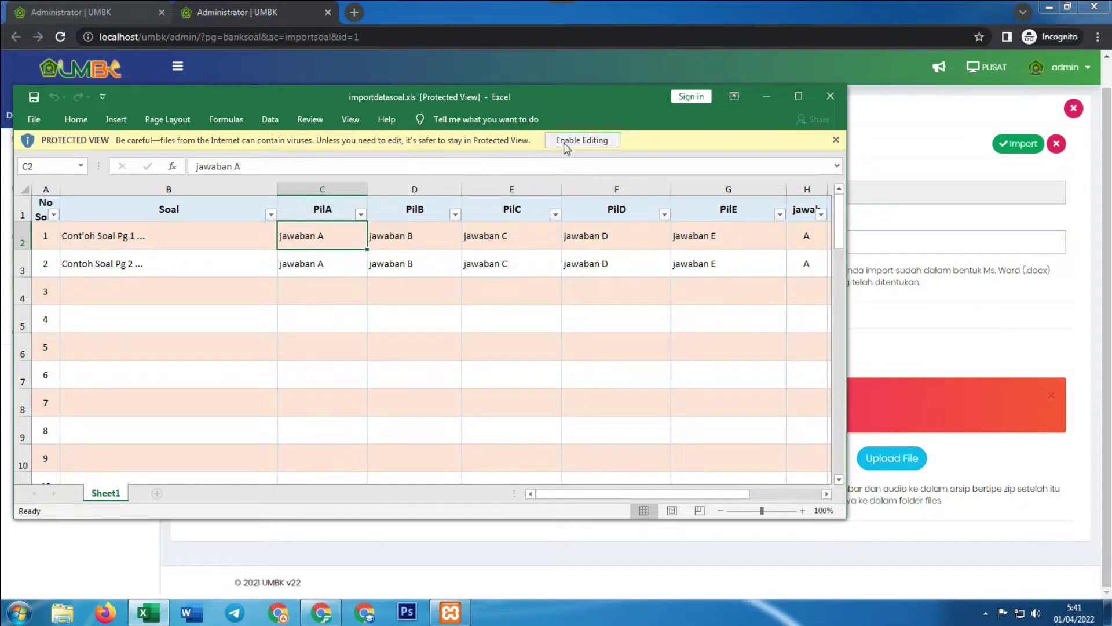
# Enable editing, maximize the workbook, and strip the 'A.' prefix from option A in C2, leaving 'Ya'
pyautogui.click(582, 140)
pyautogui.click(819, 110)
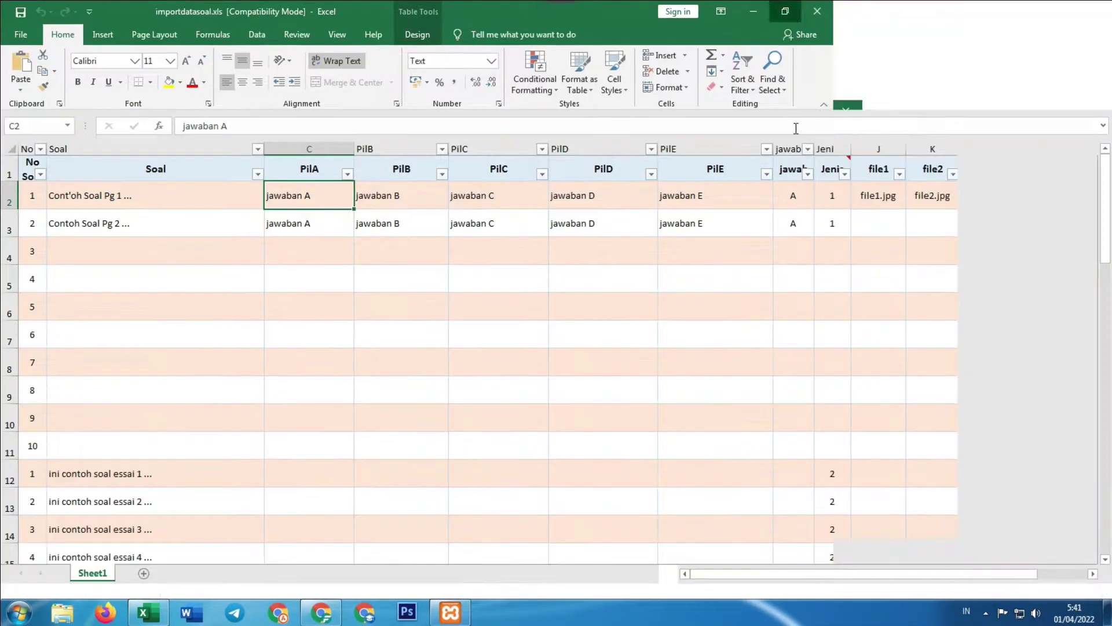
pyautogui.write('A. Ya')
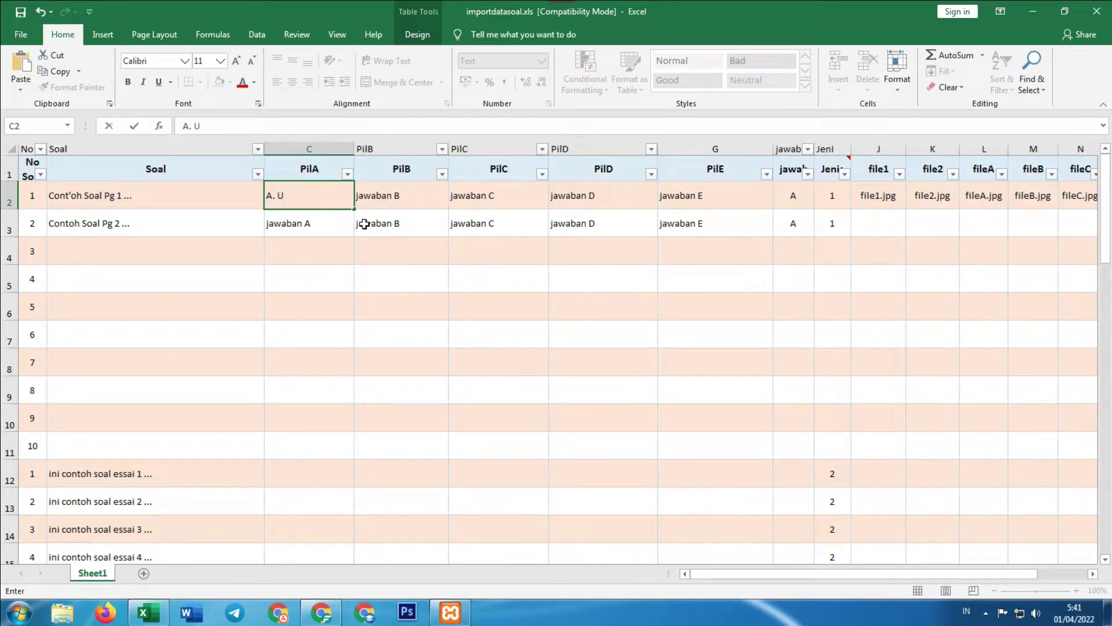
pyautogui.click(400, 272)
pyautogui.click(308, 201)
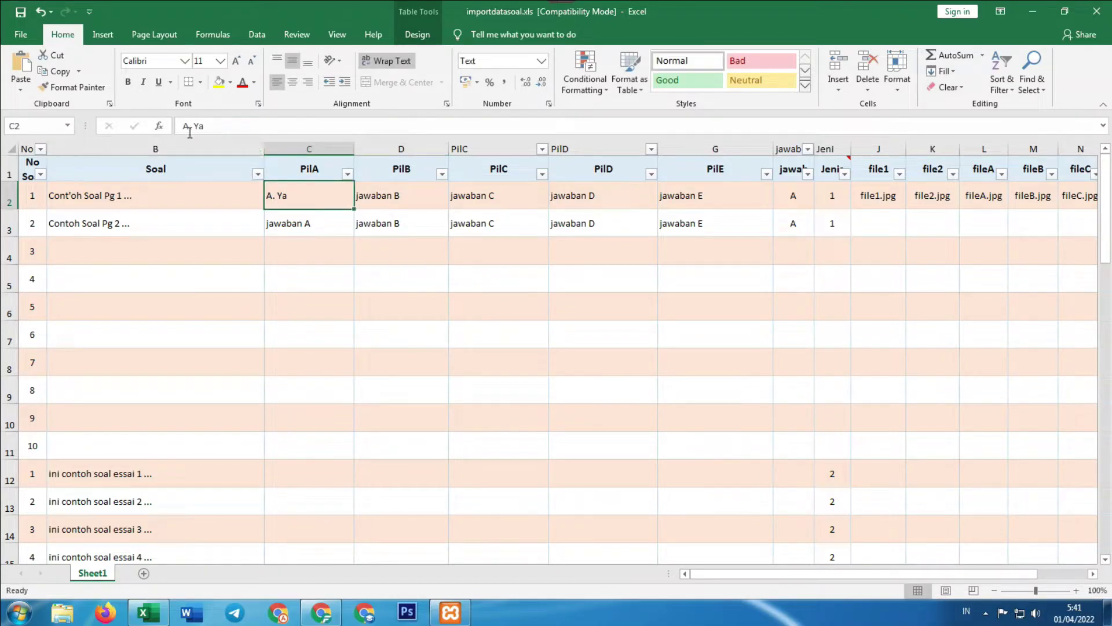
pyautogui.moveTo(196, 127); pyautogui.dragTo(146, 127)
pyautogui.press('BackSpace')
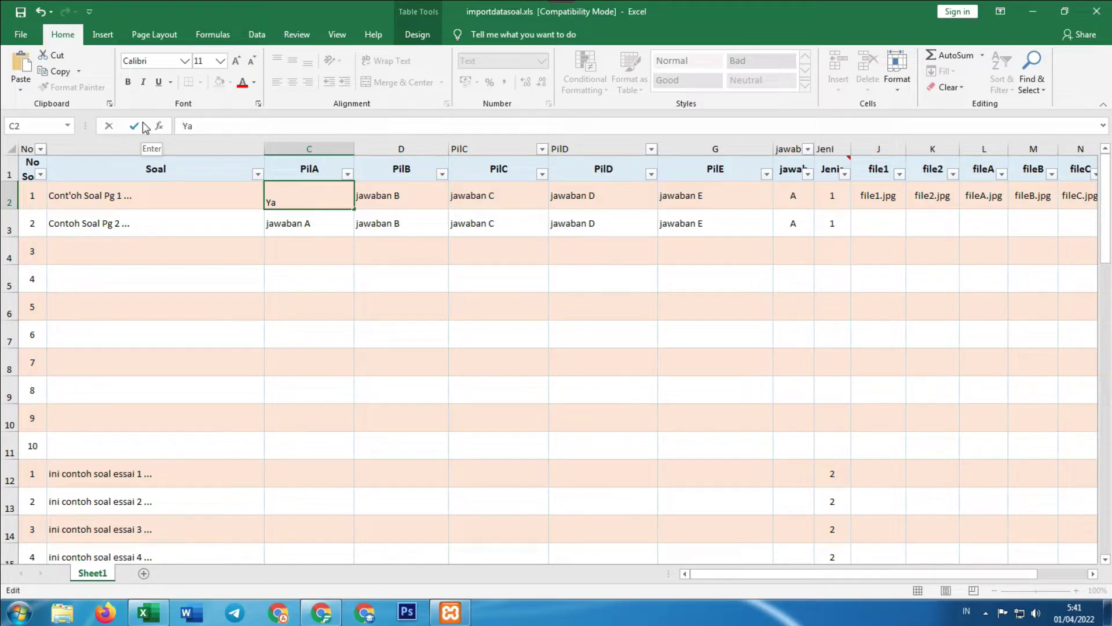
pyautogui.click(458, 295)
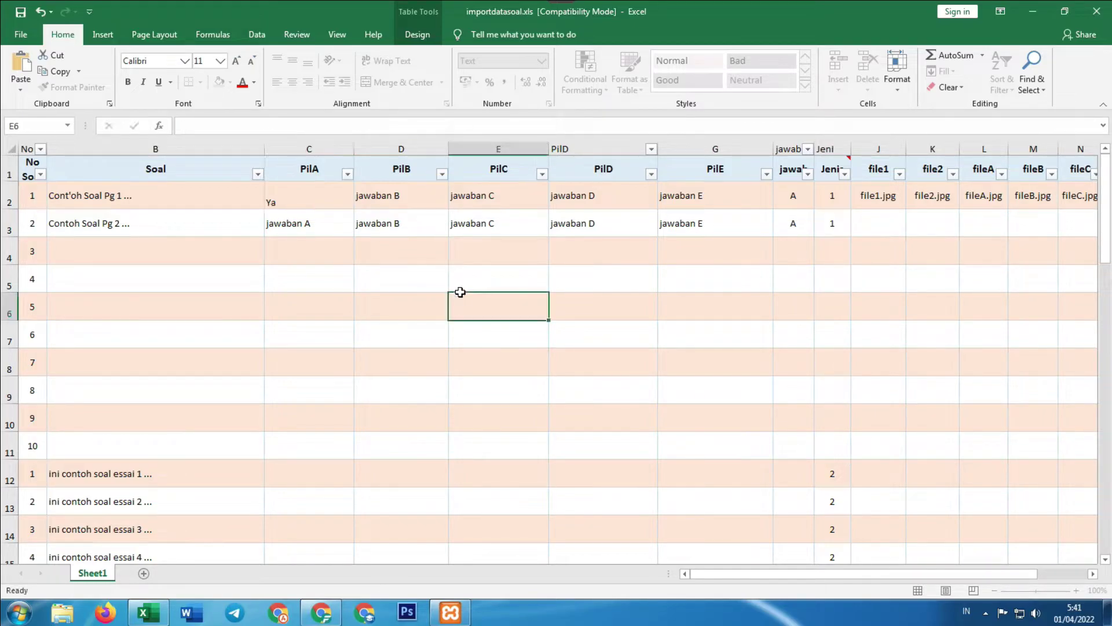
pyautogui.click(324, 200)
# Check the PilA–PilC option columns, widen the jawab column, and inspect answer keys H2, H3 and type I2
pyautogui.click(389, 196)
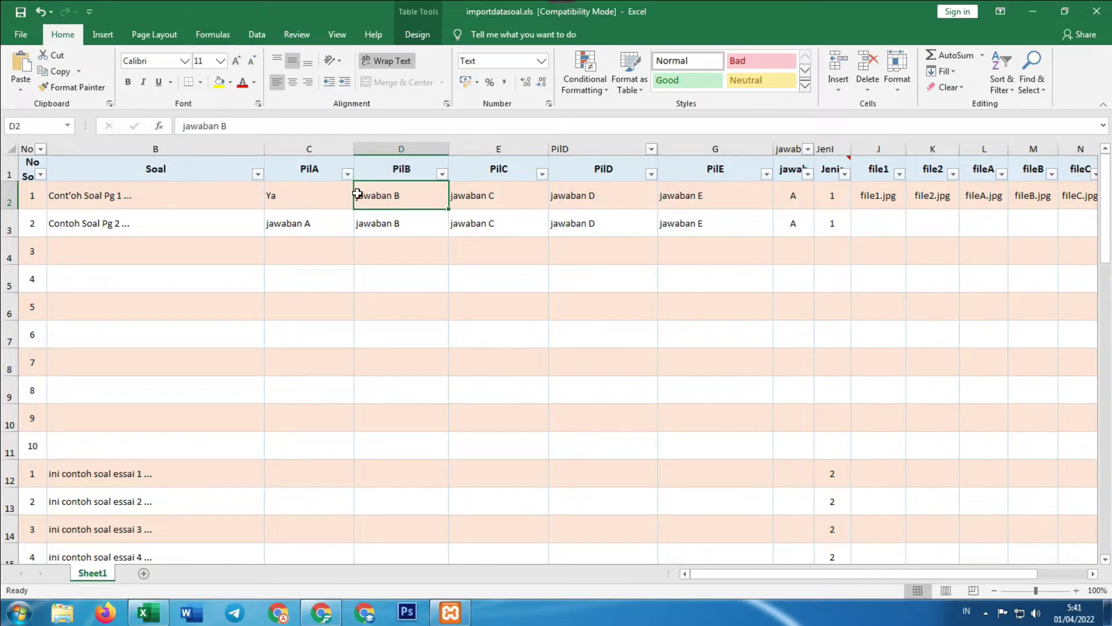
pyautogui.click(318, 167)
pyautogui.click(400, 166)
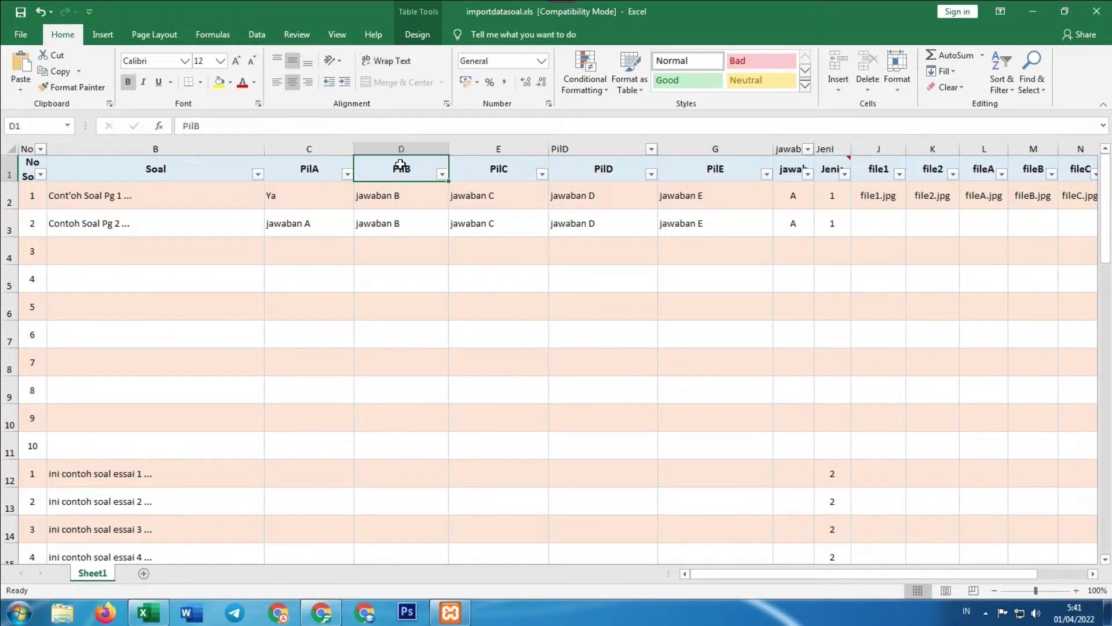
pyautogui.click(498, 159)
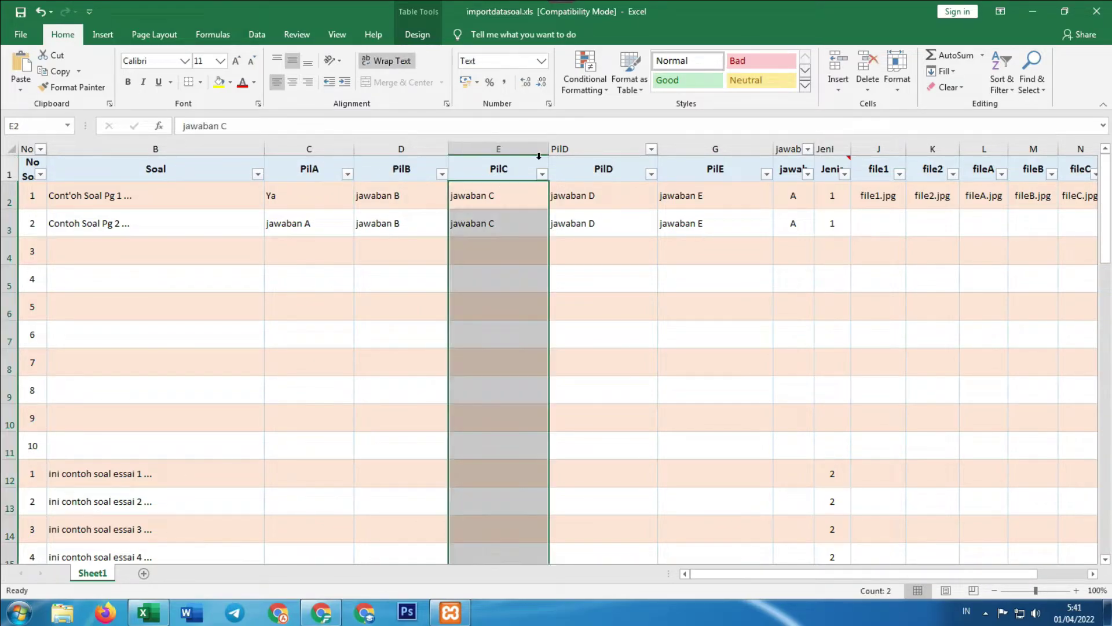
pyautogui.click(294, 192)
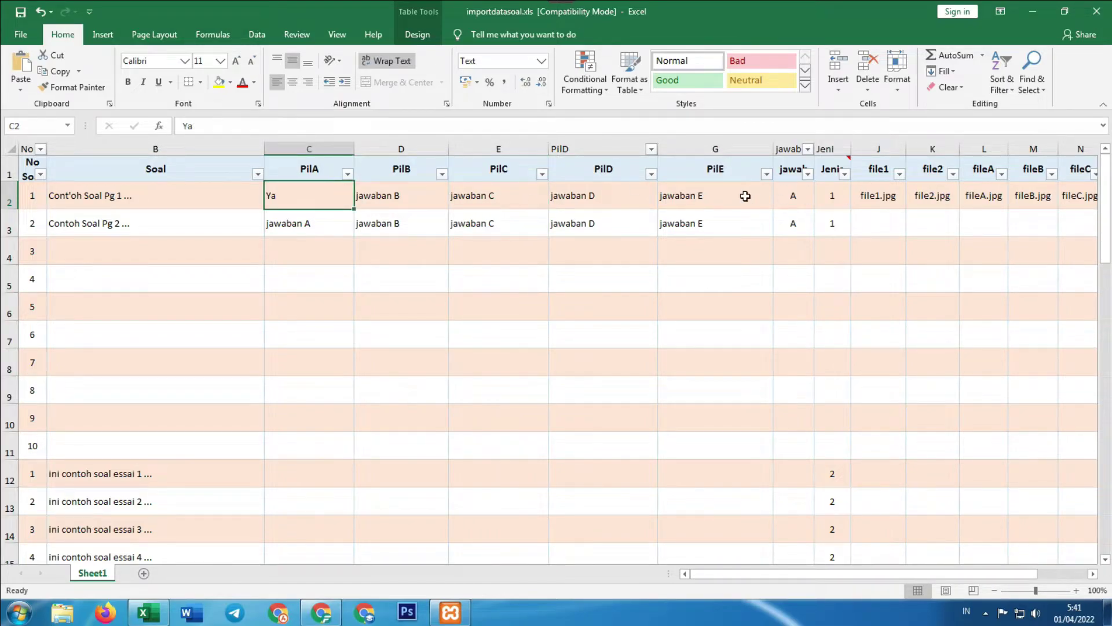
pyautogui.moveTo(815, 143); pyautogui.dragTo(848, 144)
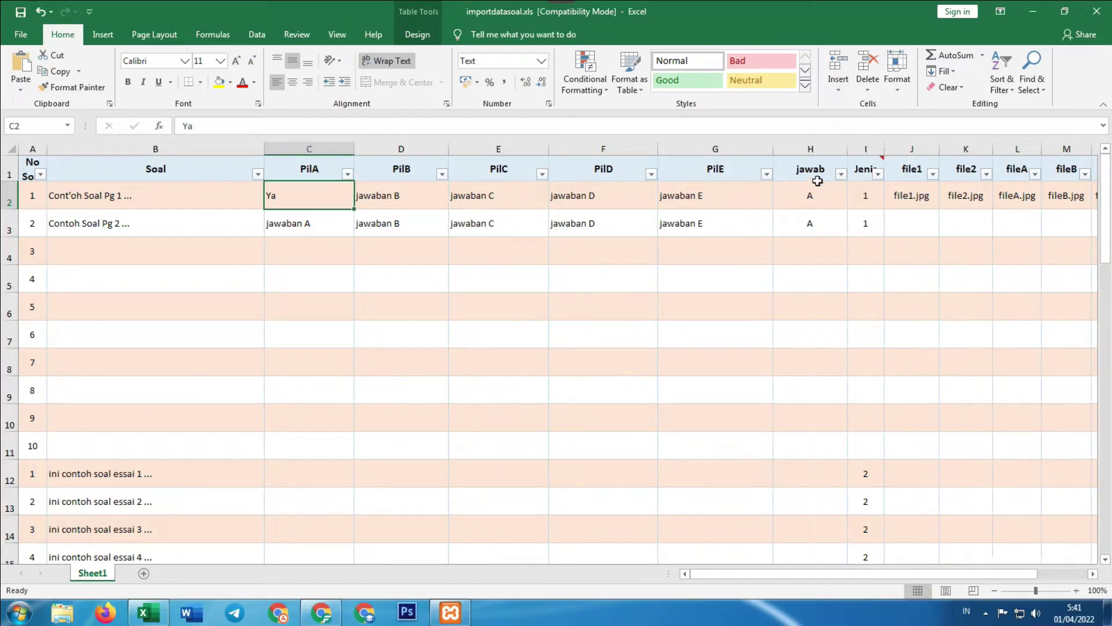
pyautogui.click(805, 193)
pyautogui.click(807, 220)
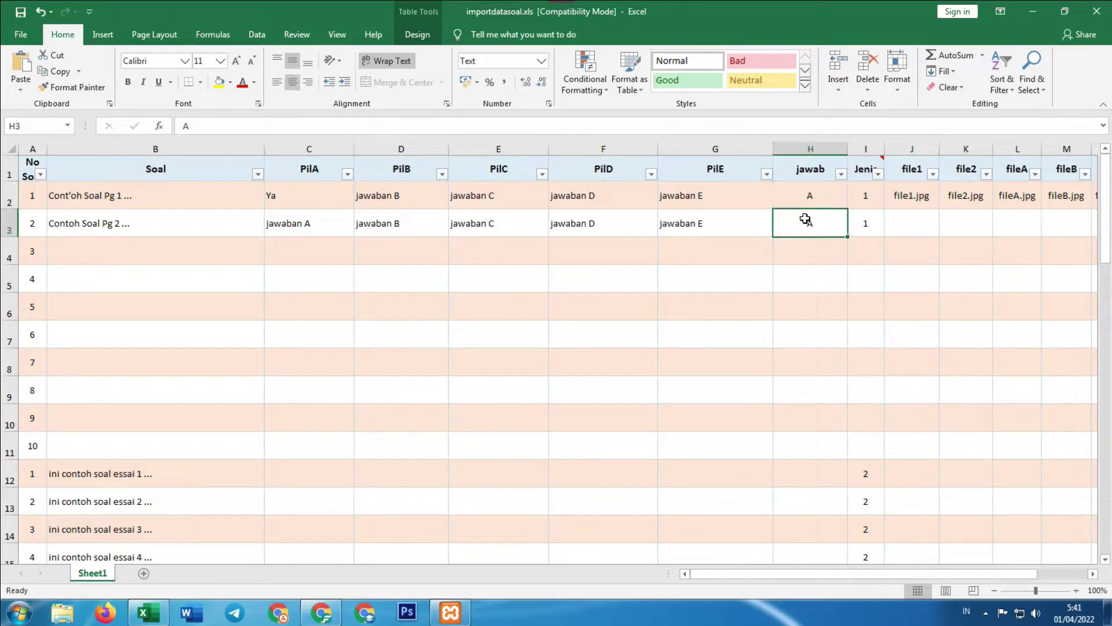
pyautogui.click(865, 188)
# Scroll through the rows to check the essay question type value in I12
pyautogui.scroll(-7, 890, 387)
pyautogui.scroll(7, 891, 388)
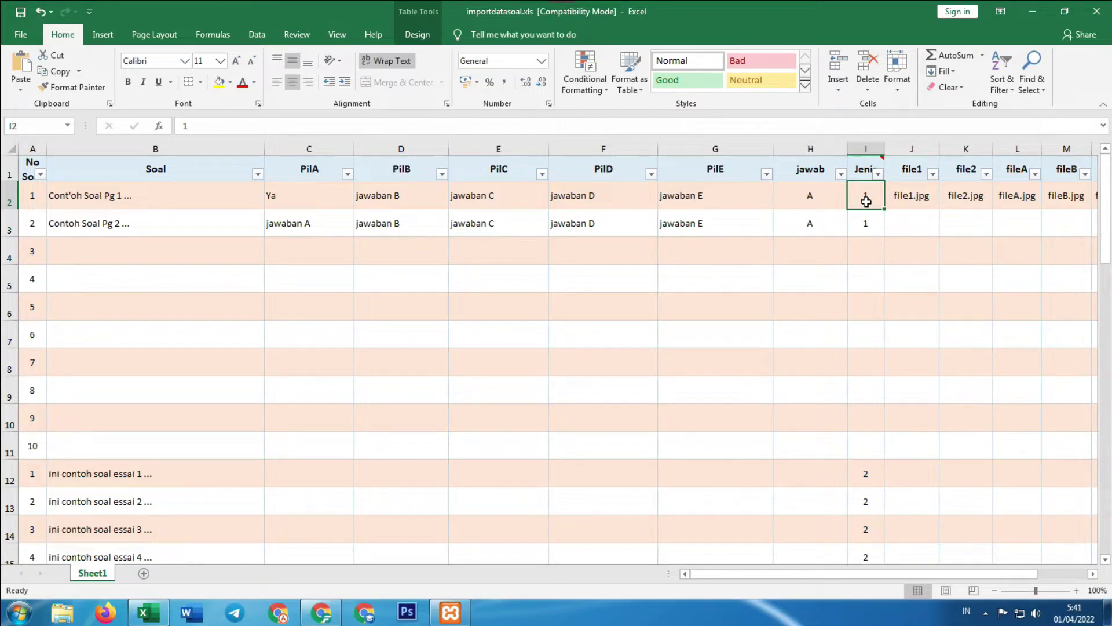
pyautogui.scroll(-2, 866, 289)
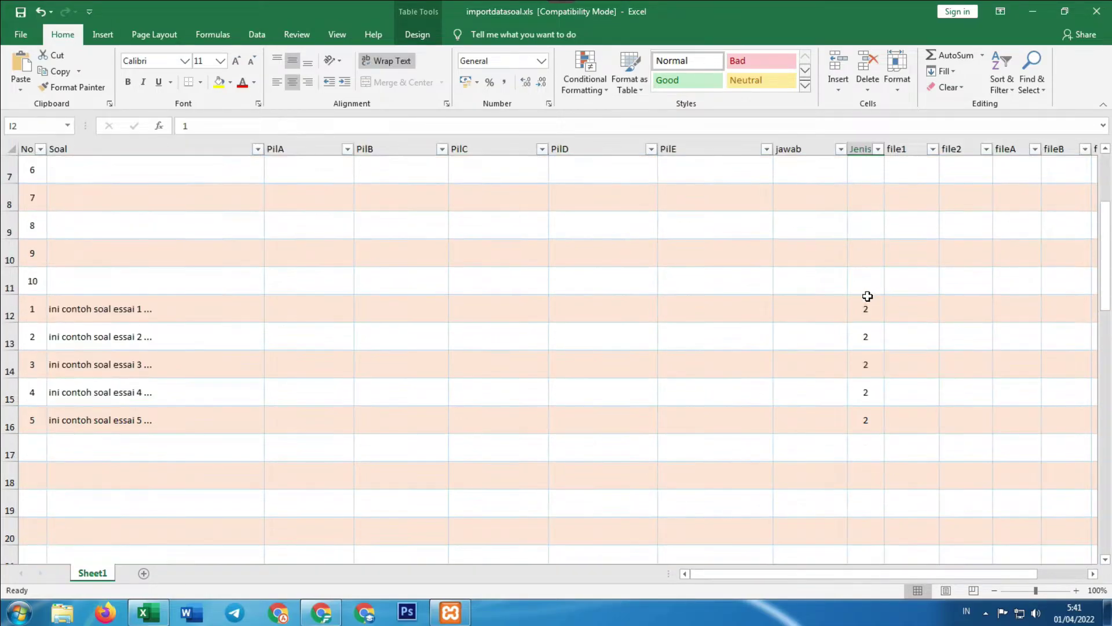
pyautogui.click(874, 308)
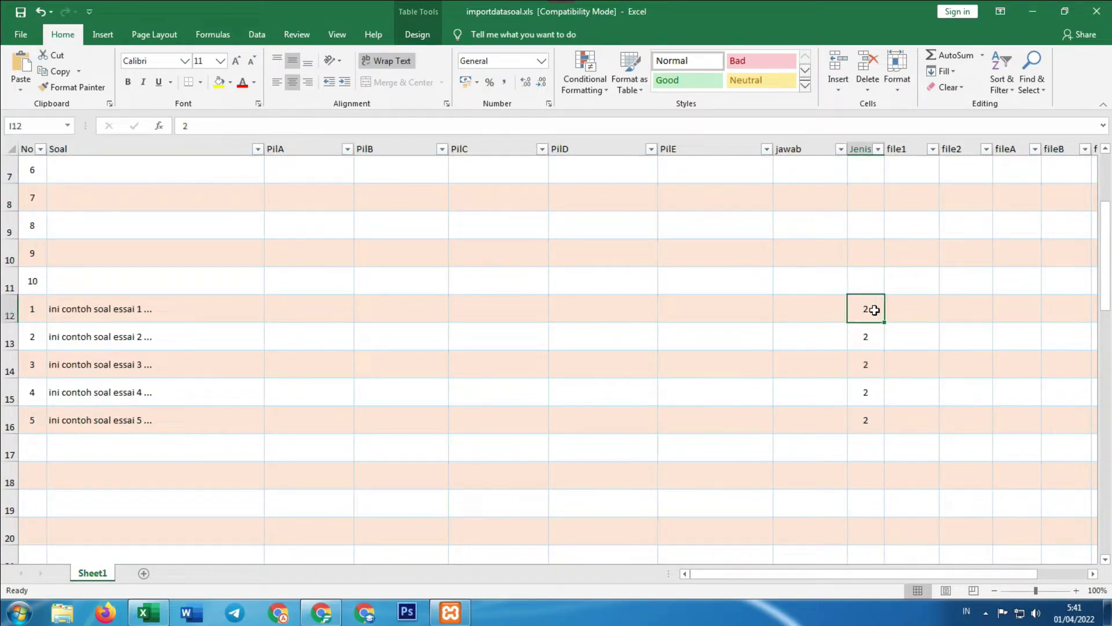
pyautogui.scroll(2, 874, 310)
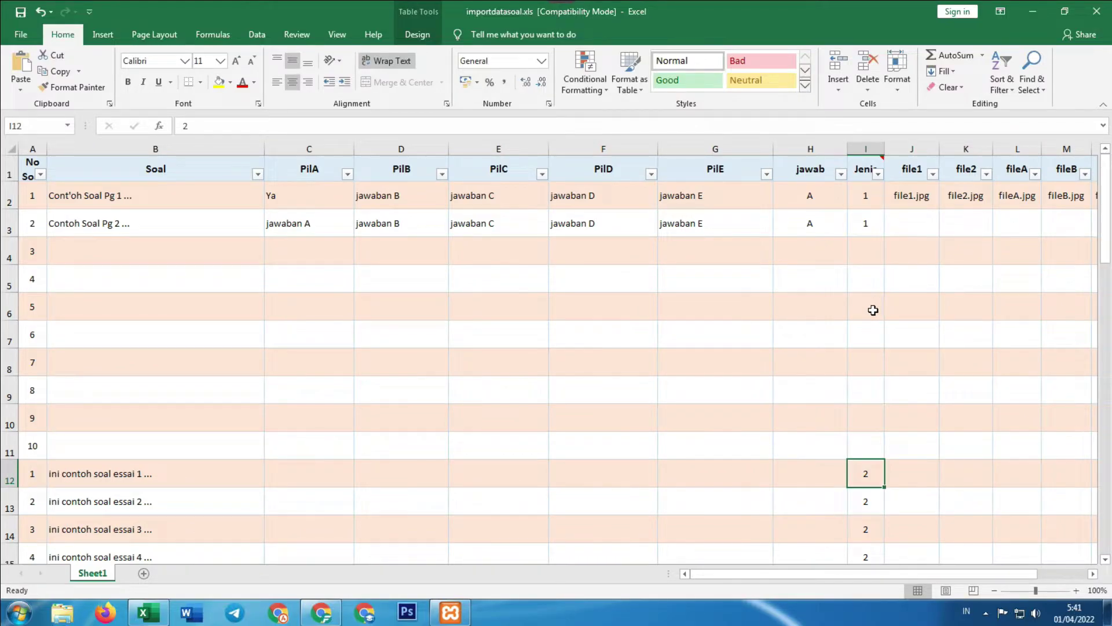
pyautogui.scroll(-3, 805, 272)
pyautogui.moveTo(810, 226); pyautogui.dragTo(826, 343)
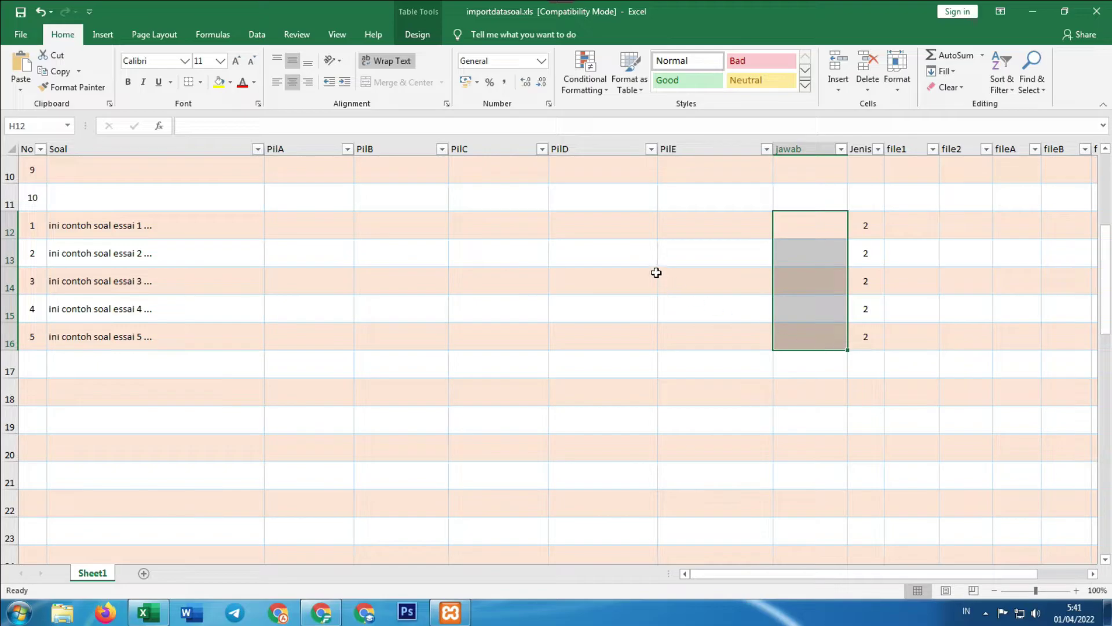
pyautogui.scroll(3, 732, 310)
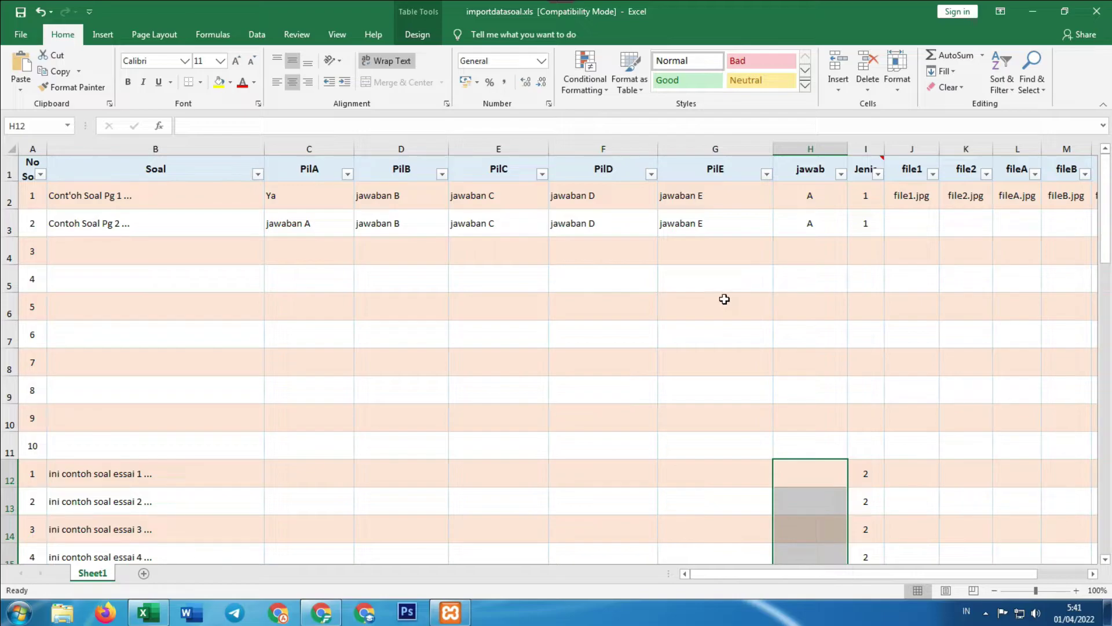
pyautogui.moveTo(732, 573); pyautogui.dragTo(779, 574)
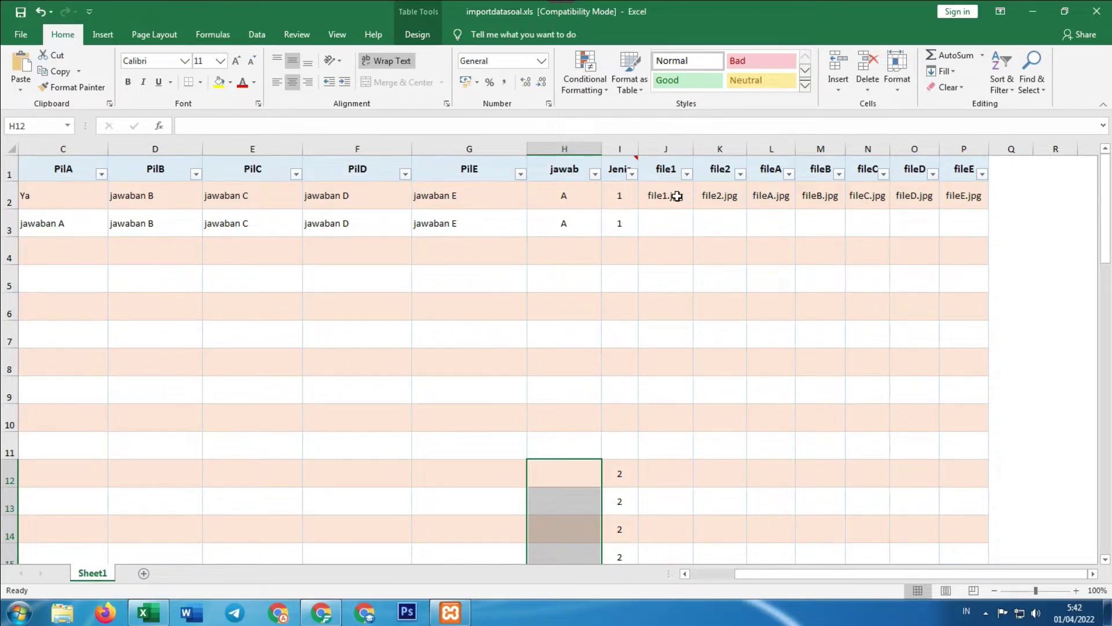
# Check the row 2 attachment names file1.jpg, file2.jpg, fileA.jpg and fileB.jpg, then close Excel
pyautogui.click(676, 196)
pyautogui.click(715, 195)
pyautogui.click(666, 195)
pyautogui.click(725, 194)
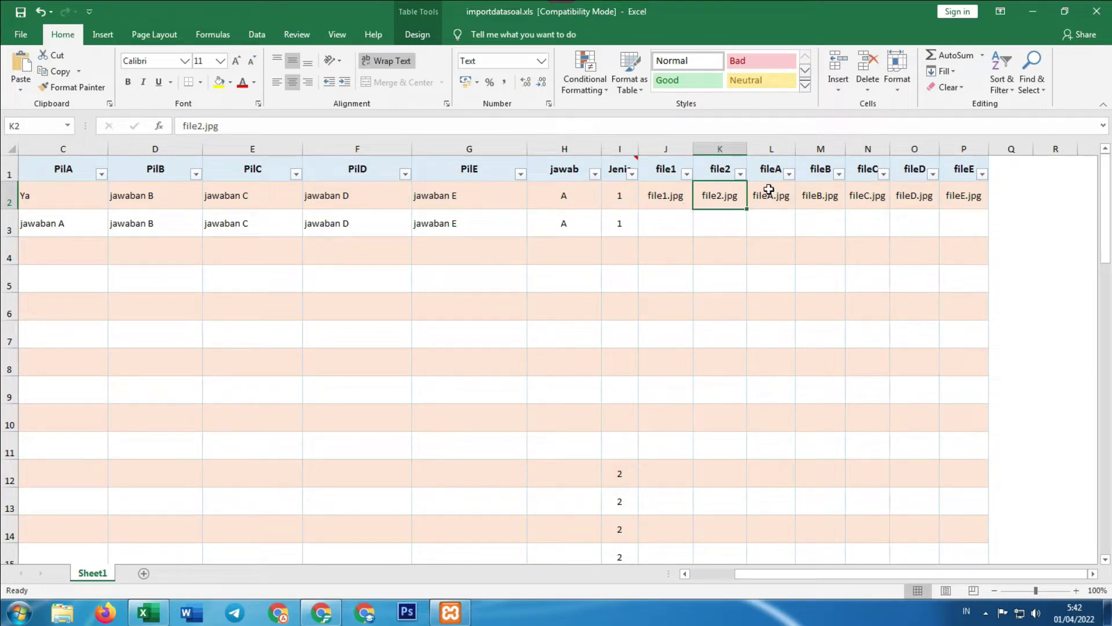
pyautogui.click(770, 190)
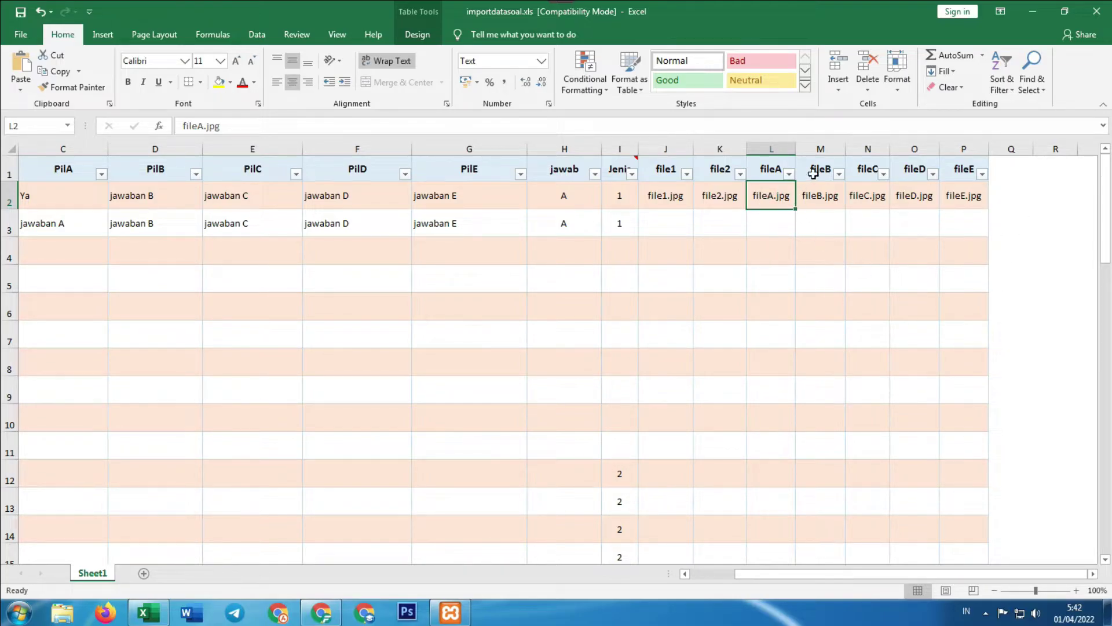
pyautogui.click(833, 200)
pyautogui.doubleClick(252, 124)
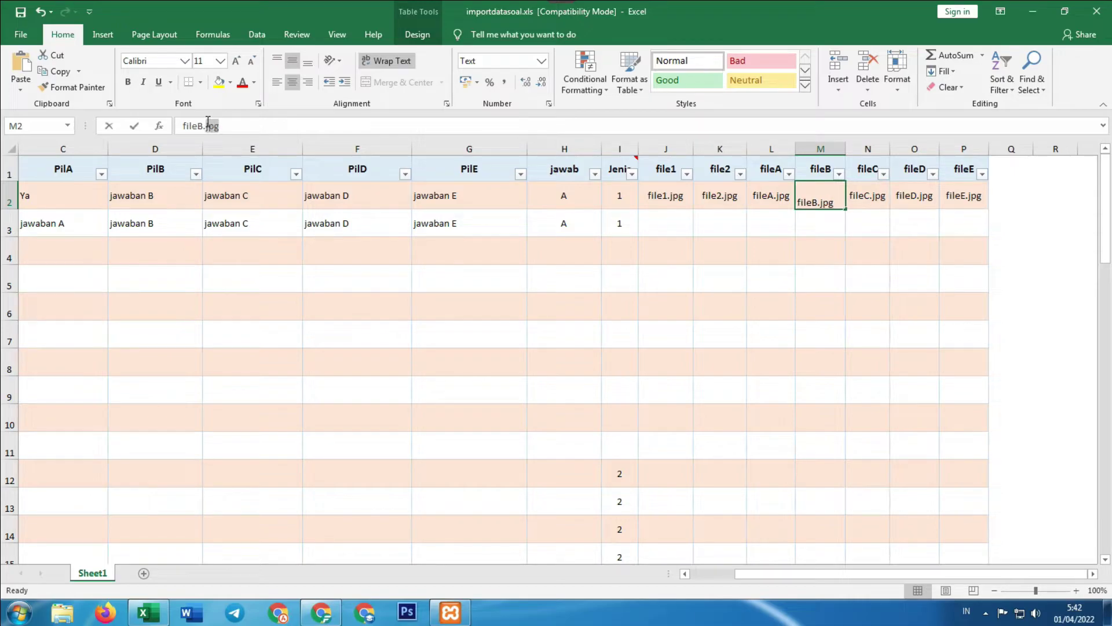
pyautogui.click(1093, 8)
# Discard the template changes and open Soal Simulasi.xls from the desktop template folder
pyautogui.click(553, 319)
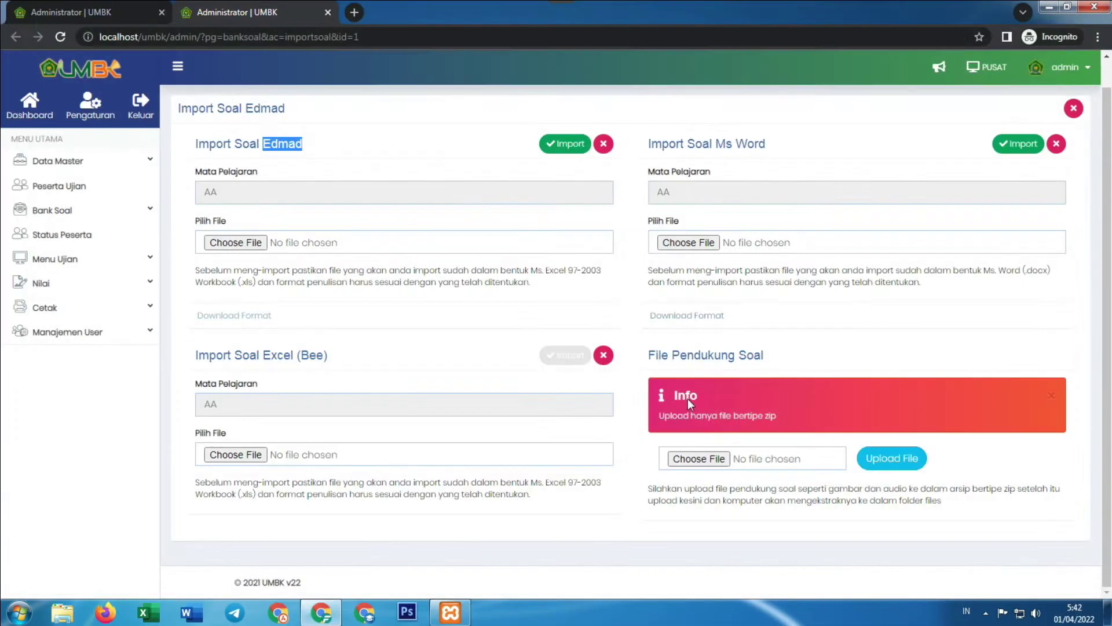
pyautogui.press('super+d')
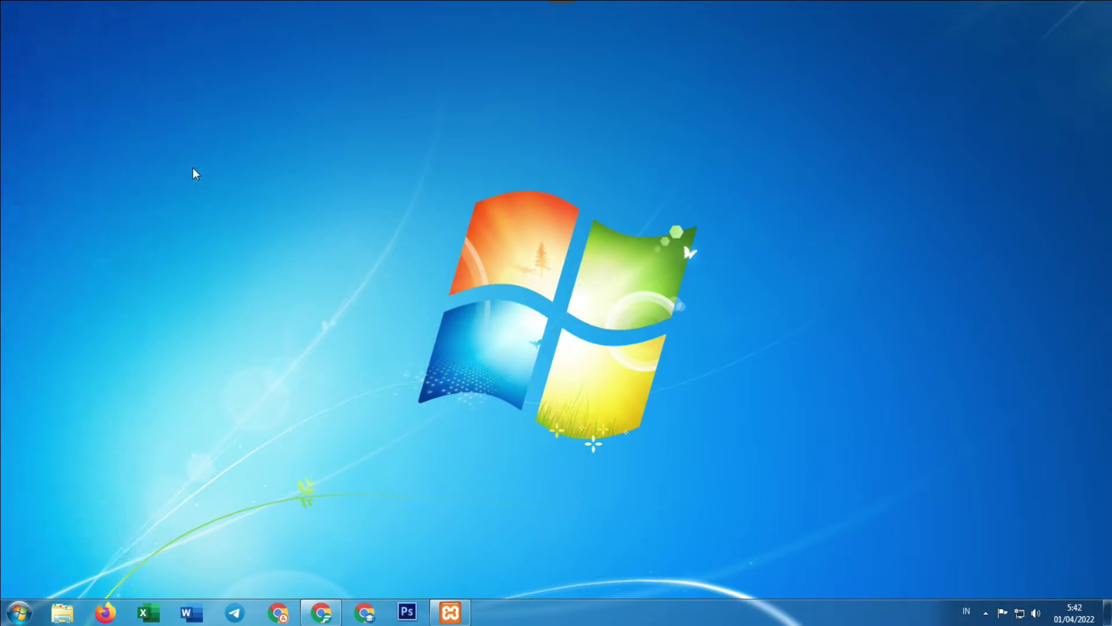
pyautogui.doubleClick(193, 174)
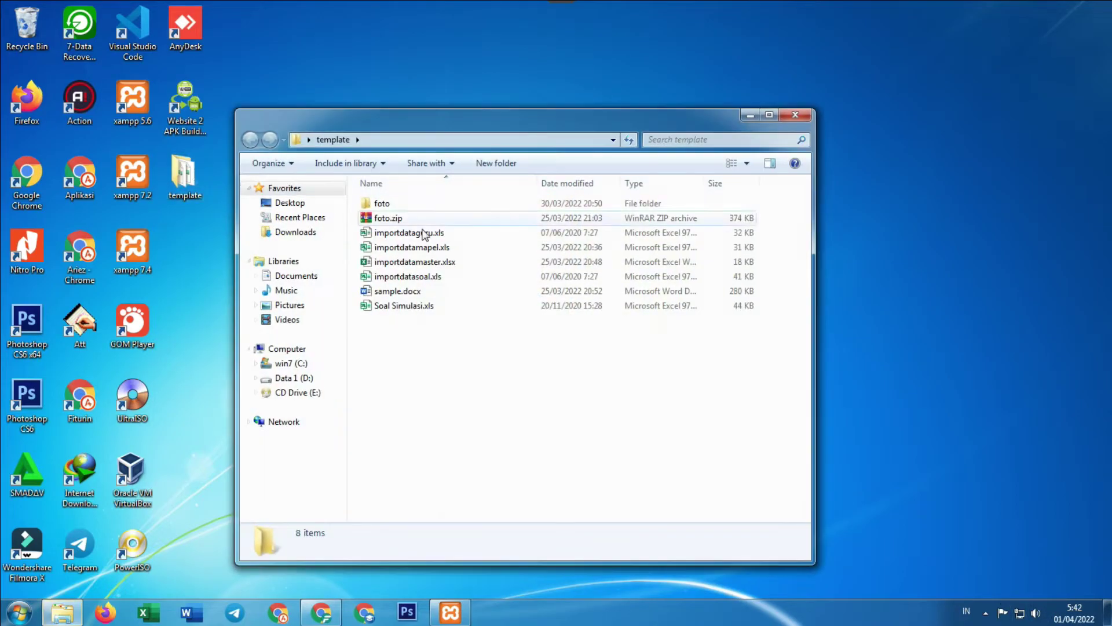
pyautogui.doubleClick(435, 306)
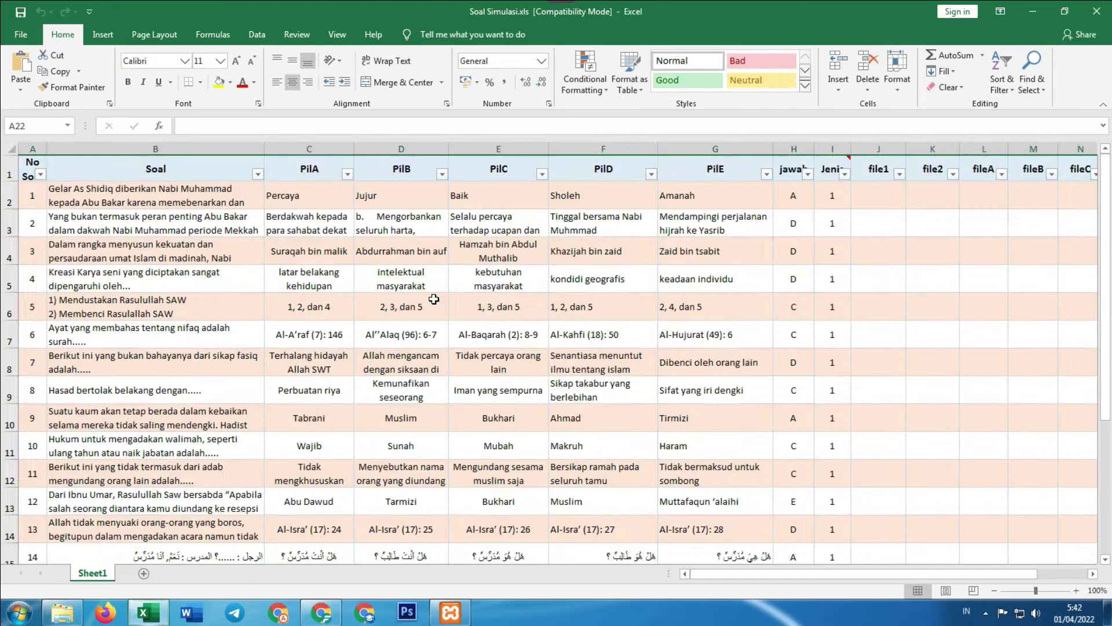
# Review question 1 and its options through E 'Amanah', then minimize Excel
pyautogui.scroll(-4, 514, 316)
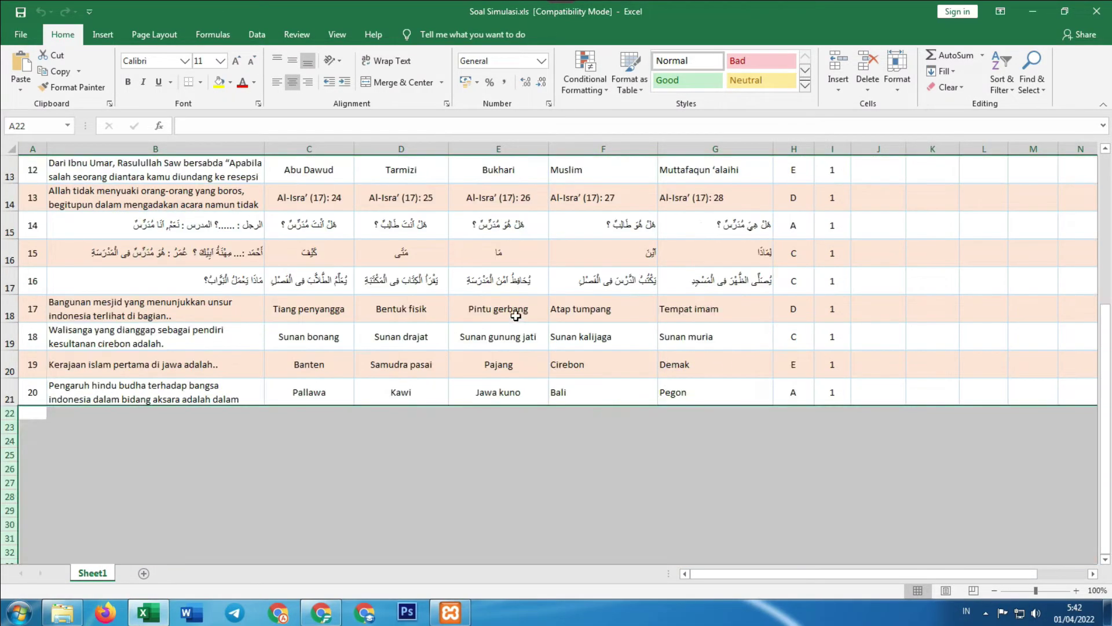
pyautogui.scroll(4, 515, 315)
pyautogui.click(168, 198)
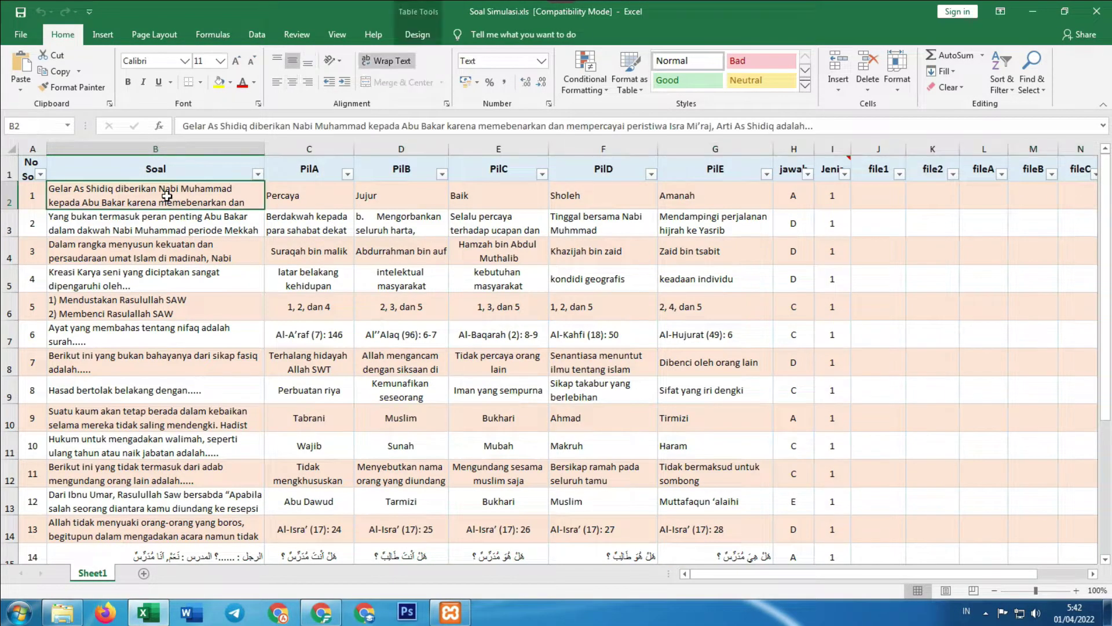
pyautogui.click(309, 202)
pyautogui.click(371, 198)
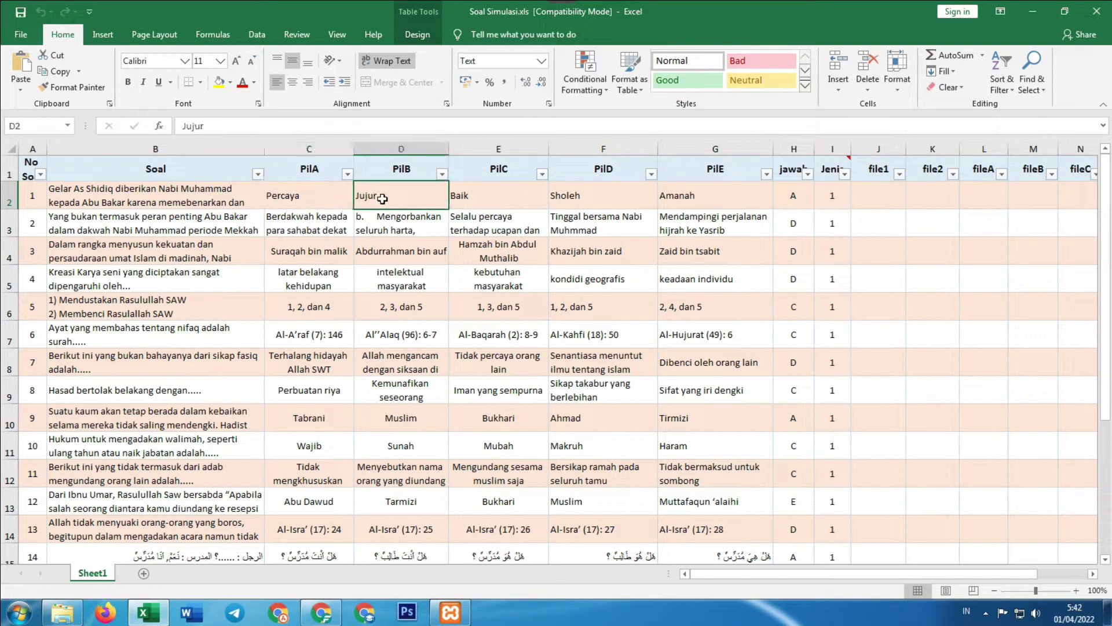
pyautogui.click(478, 201)
pyautogui.click(570, 195)
pyautogui.click(678, 196)
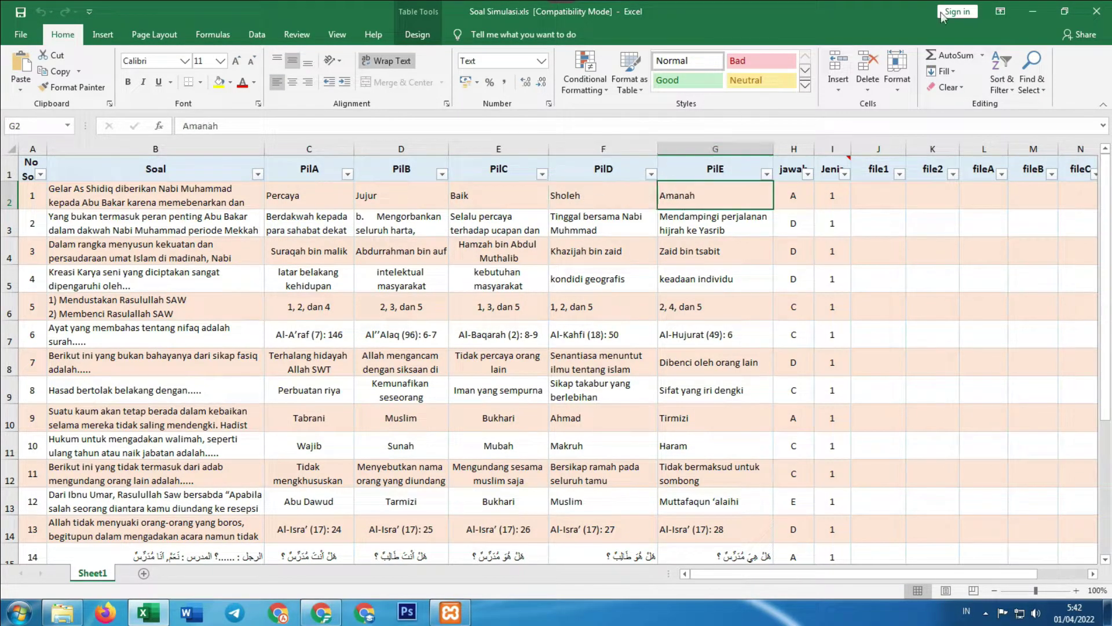
pyautogui.click(1064, 11)
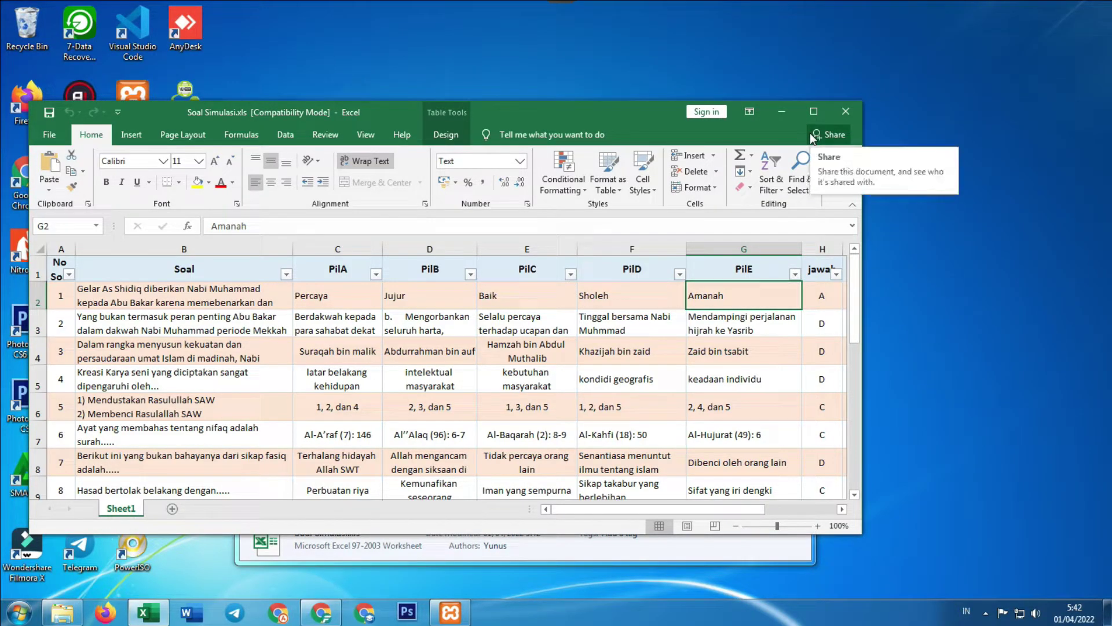
pyautogui.click(789, 116)
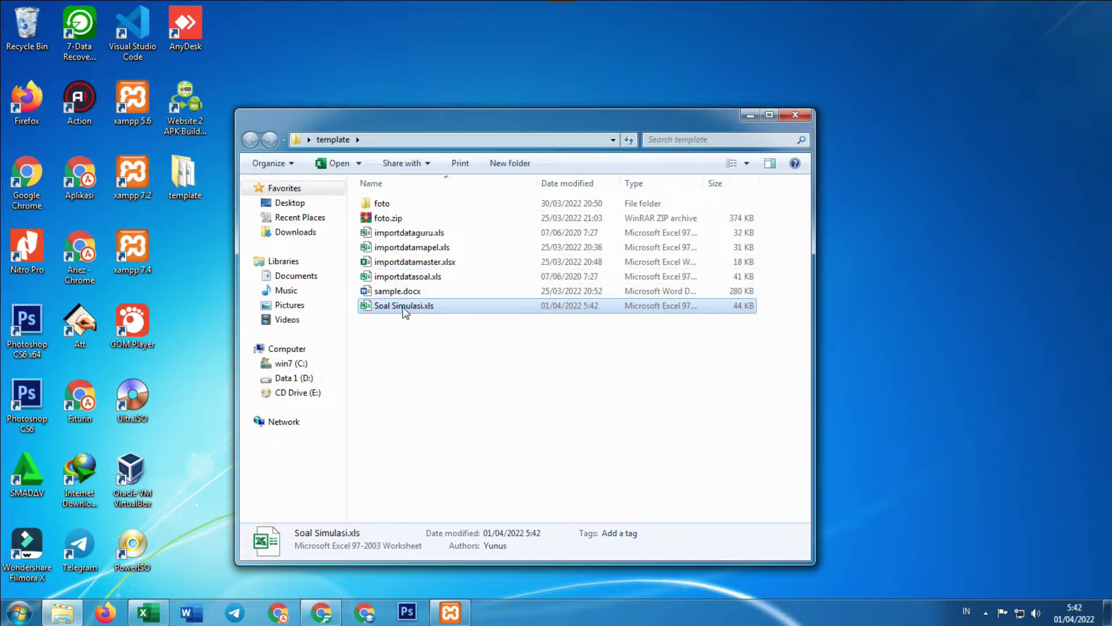
# Choose template\Soal Simulasi.xls from the desktop as the Edmad import file
pyautogui.click(321, 612)
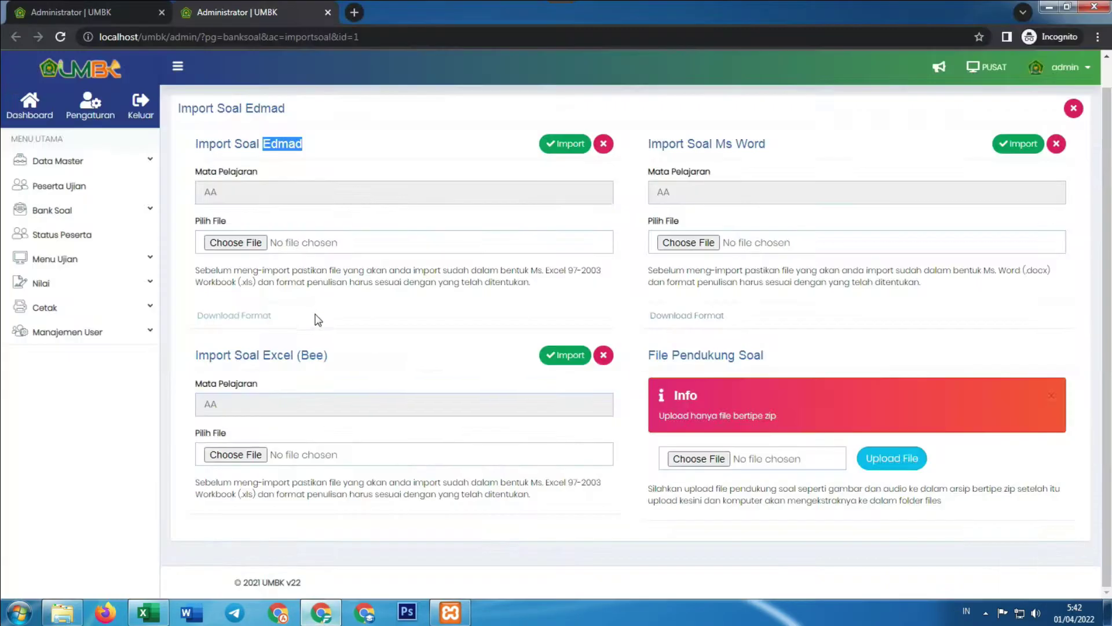
pyautogui.click(242, 244)
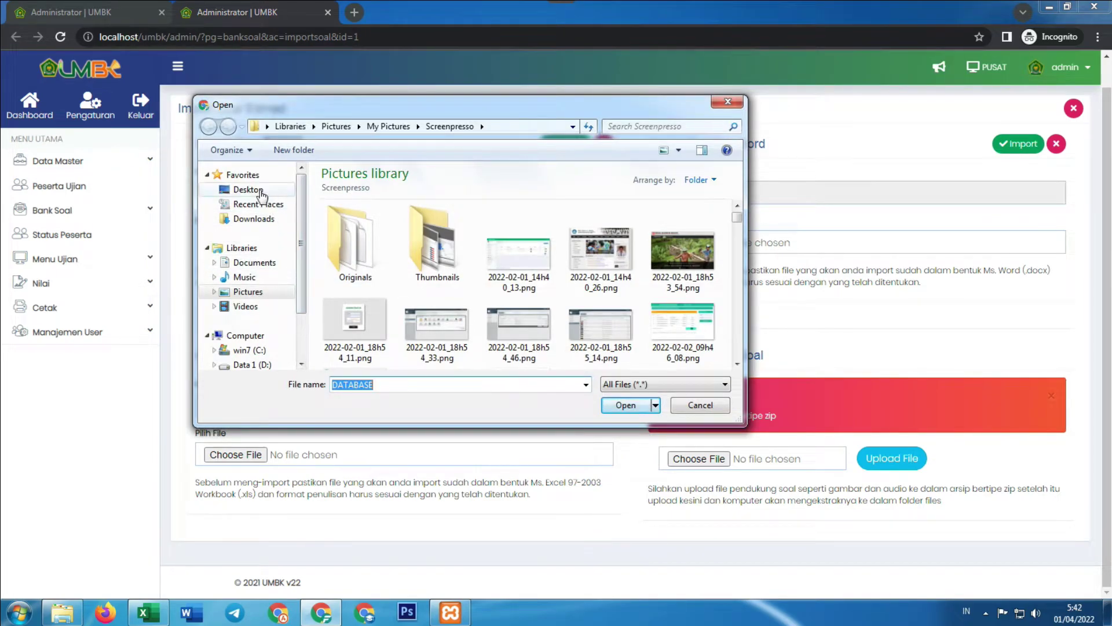
pyautogui.click(246, 189)
pyautogui.scroll(-5, 620, 243)
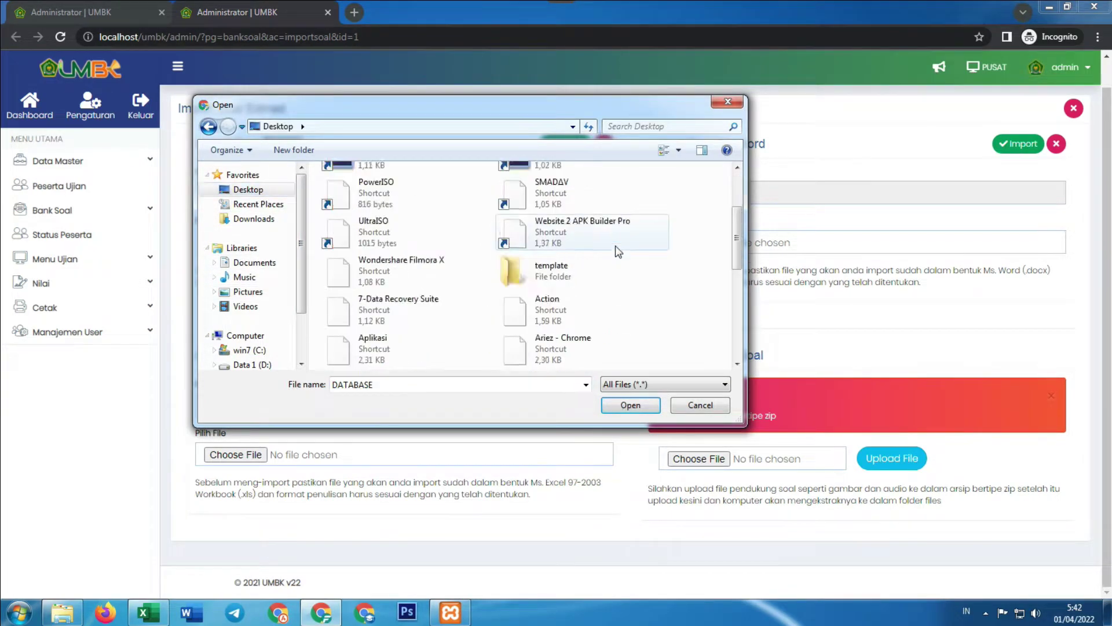
pyautogui.scroll(5, 615, 255)
pyautogui.scroll(-3, 580, 255)
pyautogui.click(548, 235)
pyautogui.doubleClick(545, 234)
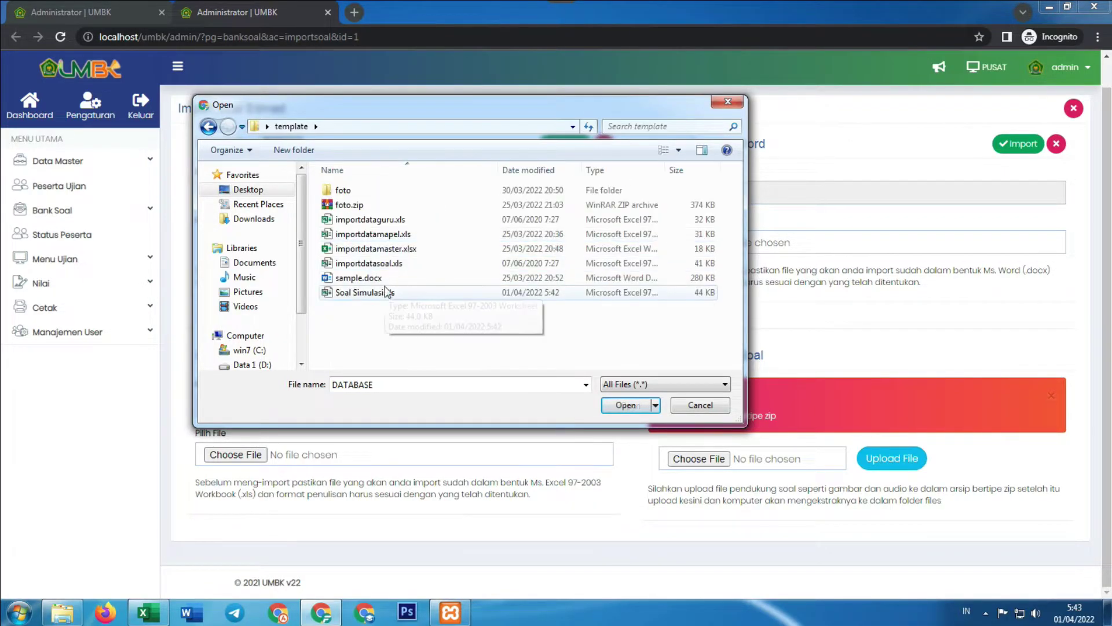
pyautogui.click(372, 292)
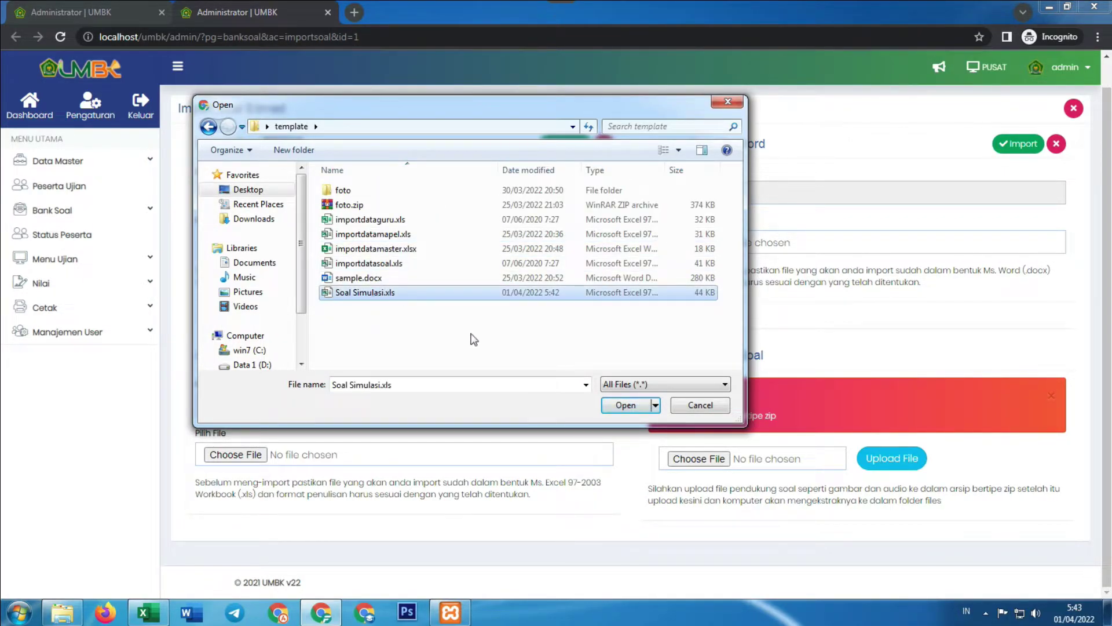
pyautogui.click(625, 406)
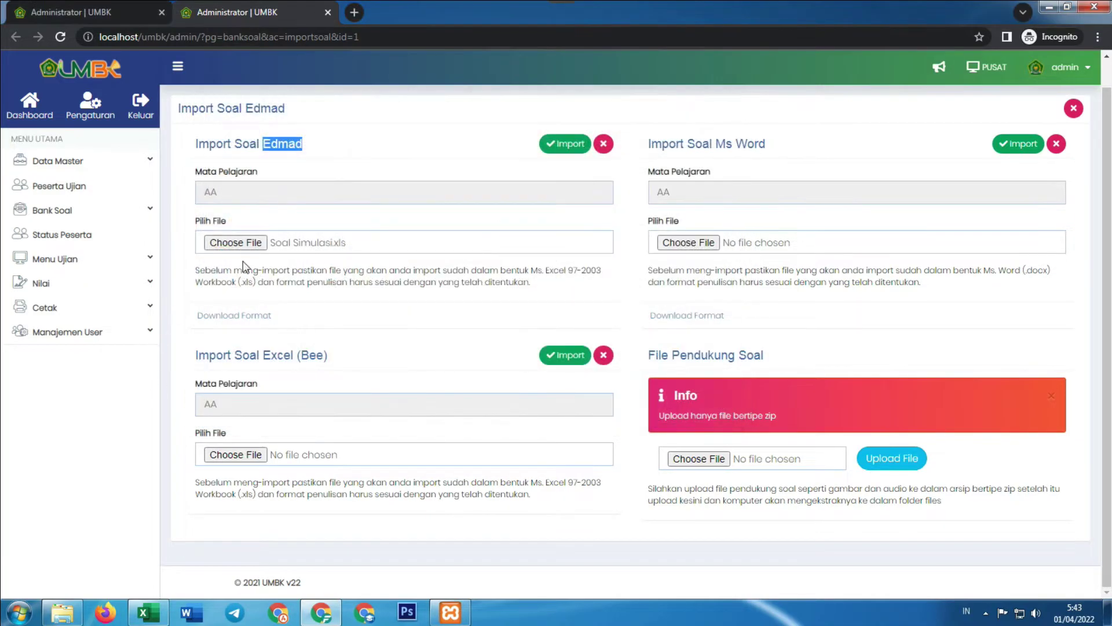
# Run the import, loading 20 of 20 questions into bank AA
pyautogui.click(560, 160)
pyautogui.scroll(1, 511, 224)
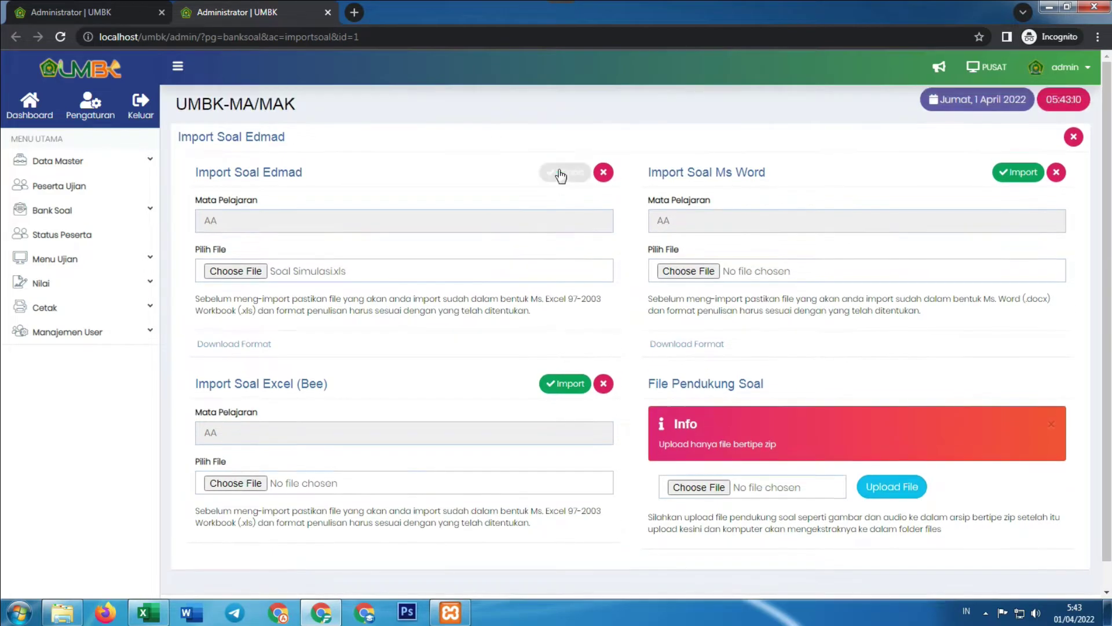
pyautogui.click(567, 179)
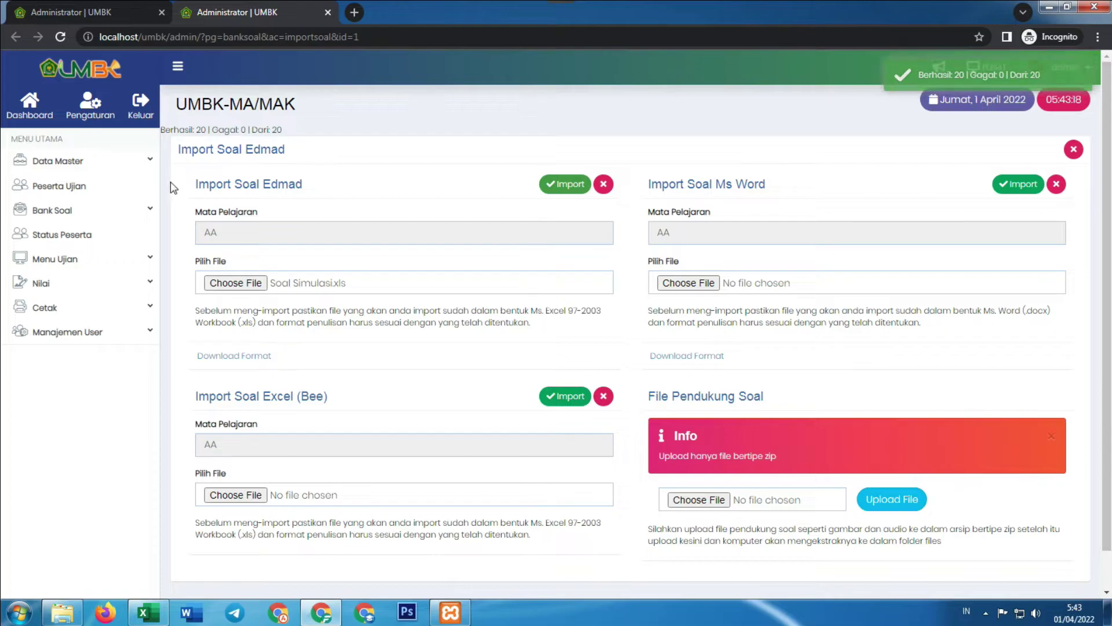
# Open bank AA's Soal & Materi list in a new tab and scroll through the imported questions
pyautogui.click(128, 11)
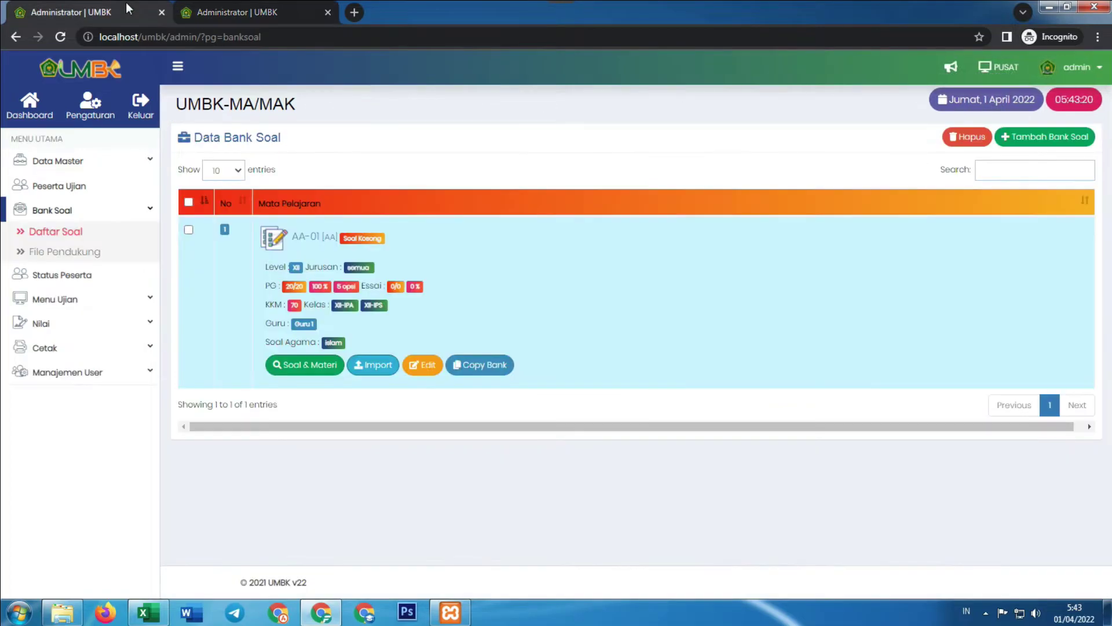
pyautogui.rightClick(299, 370)
pyautogui.click(328, 379)
pyautogui.click(449, 9)
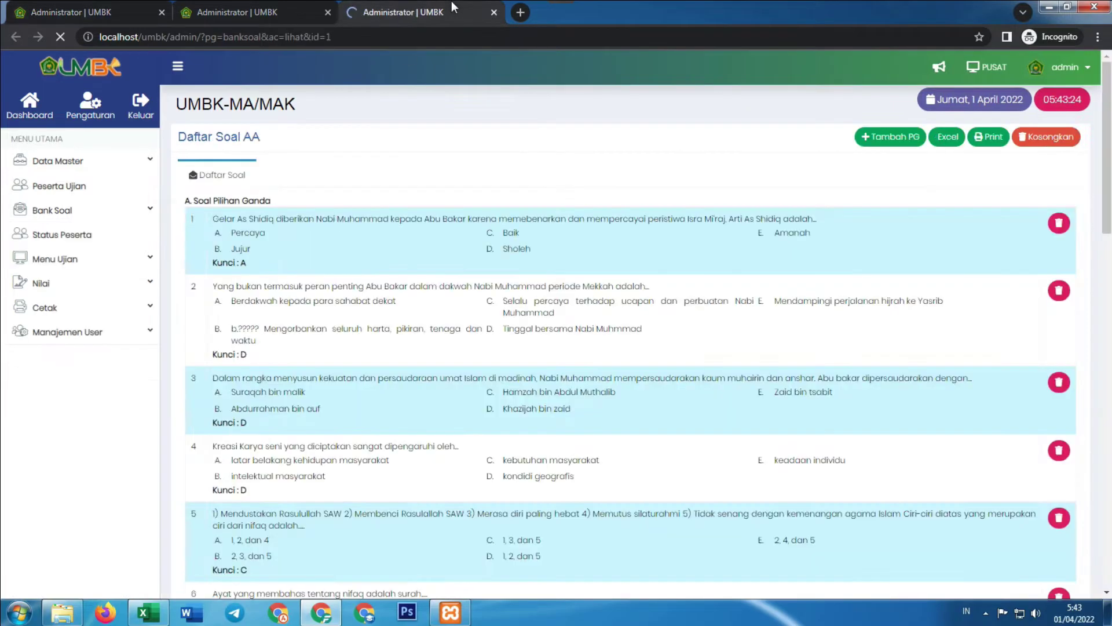
pyautogui.scroll(-15, 326, 296)
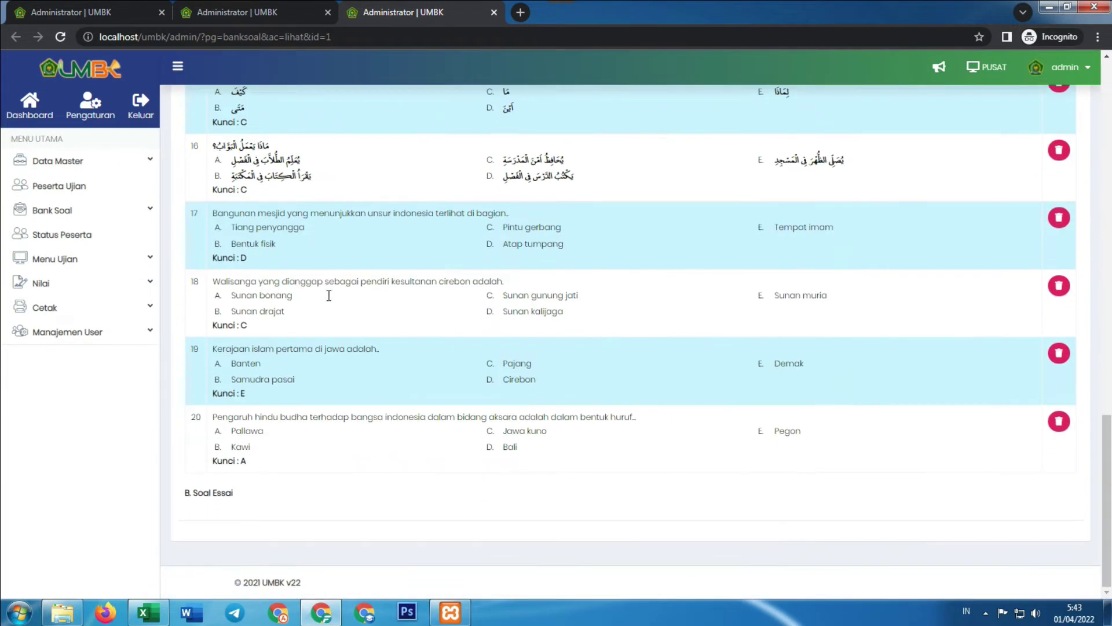
pyautogui.scroll(5, 342, 304)
pyautogui.scroll(12, 343, 305)
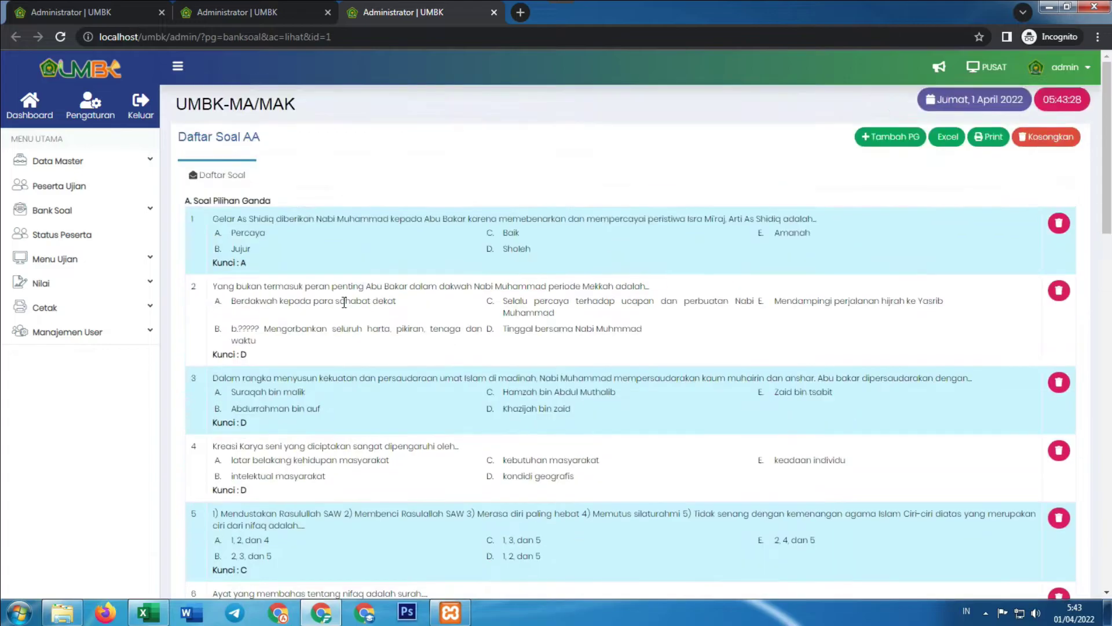
pyautogui.scroll(-3, 345, 308)
pyautogui.scroll(-12, 346, 308)
pyautogui.scroll(15, 346, 308)
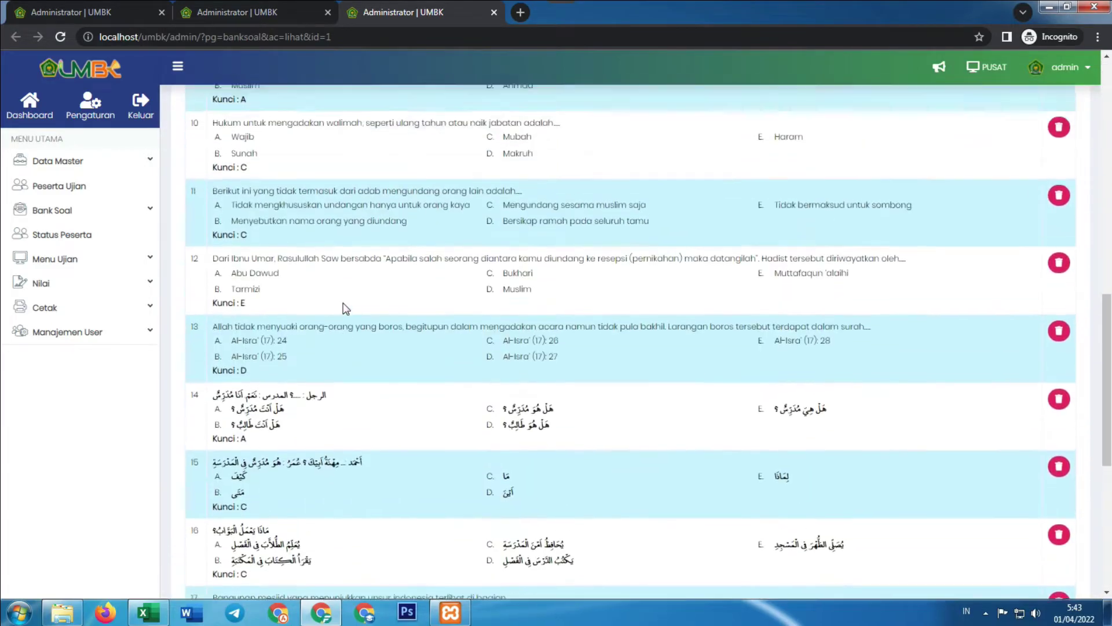
pyautogui.scroll(-5, 345, 308)
pyautogui.scroll(6, 347, 310)
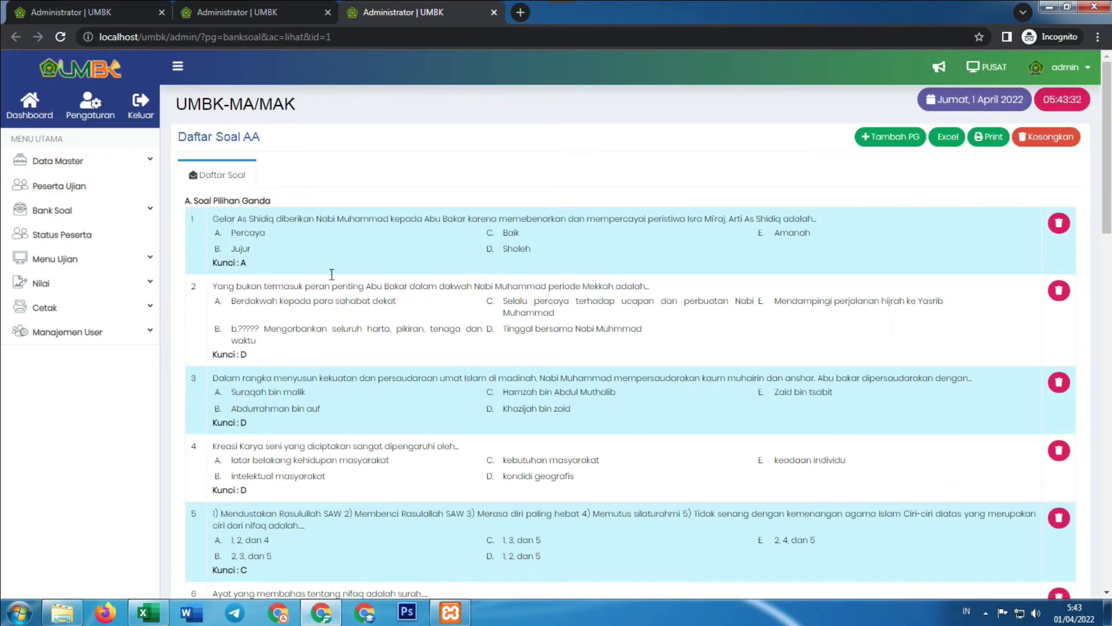
# Return to the import page and bring the template folder window back up
pyautogui.click(110, 14)
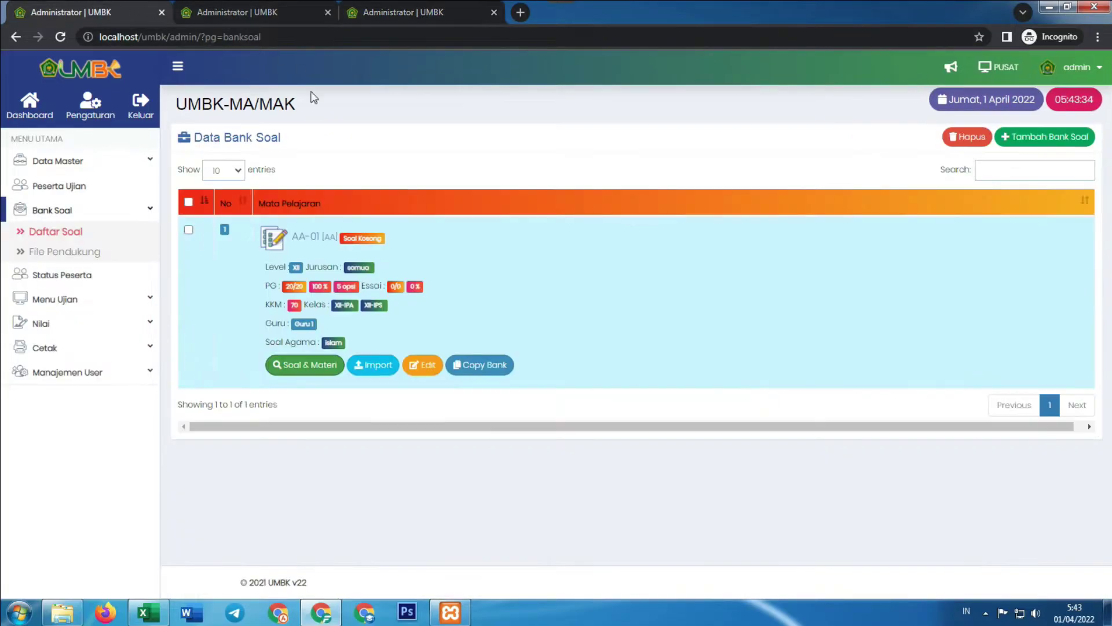
pyautogui.click(224, 8)
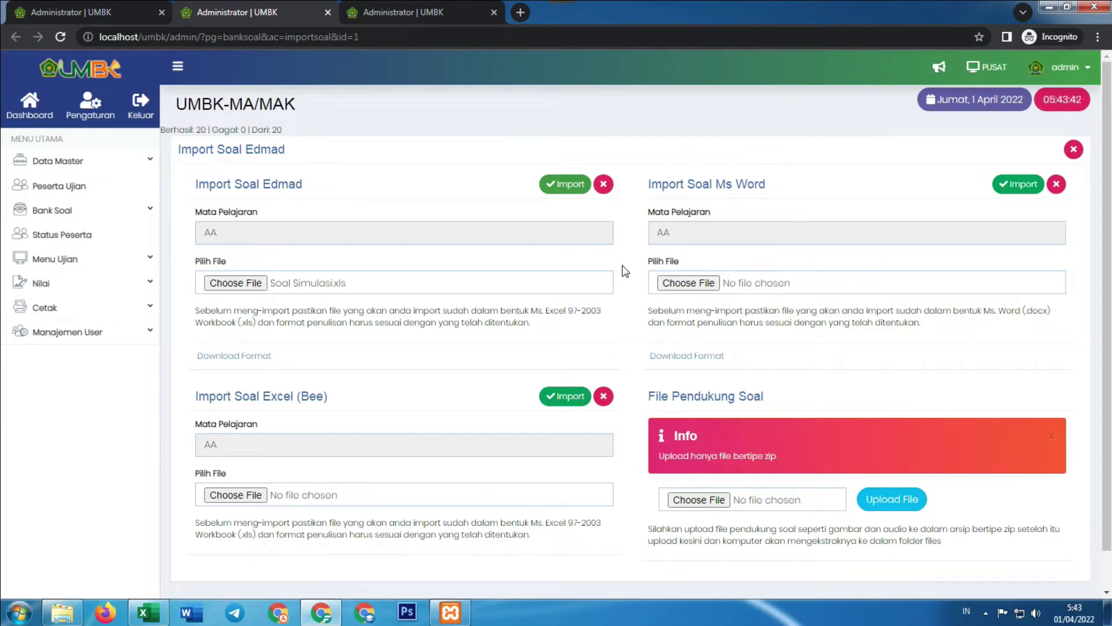
pyautogui.click(62, 613)
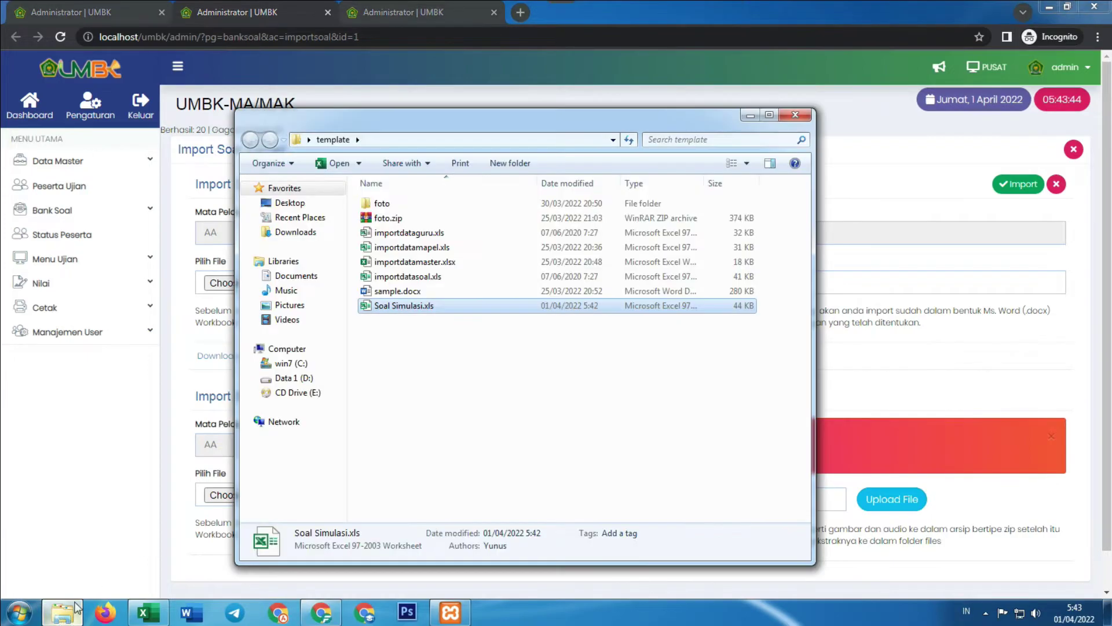
# Navigate C:\xampp72\htdocs\umbk\admin\pages\word_import\import\application\config
pyautogui.click(256, 363)
pyautogui.click(289, 460)
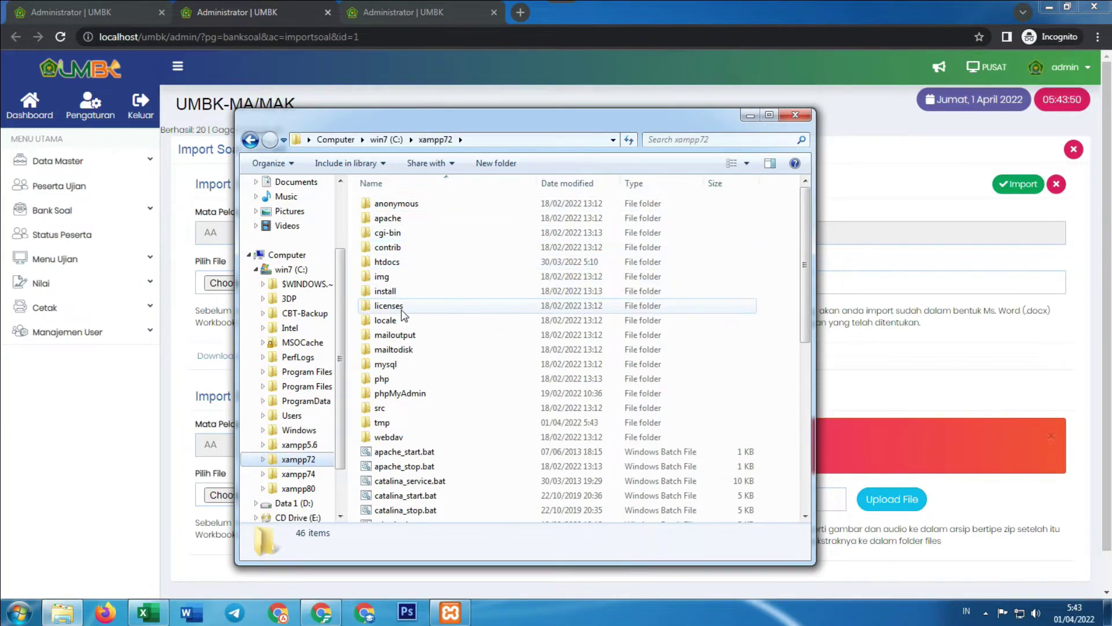
pyautogui.click(401, 263)
pyautogui.doubleClick(401, 264)
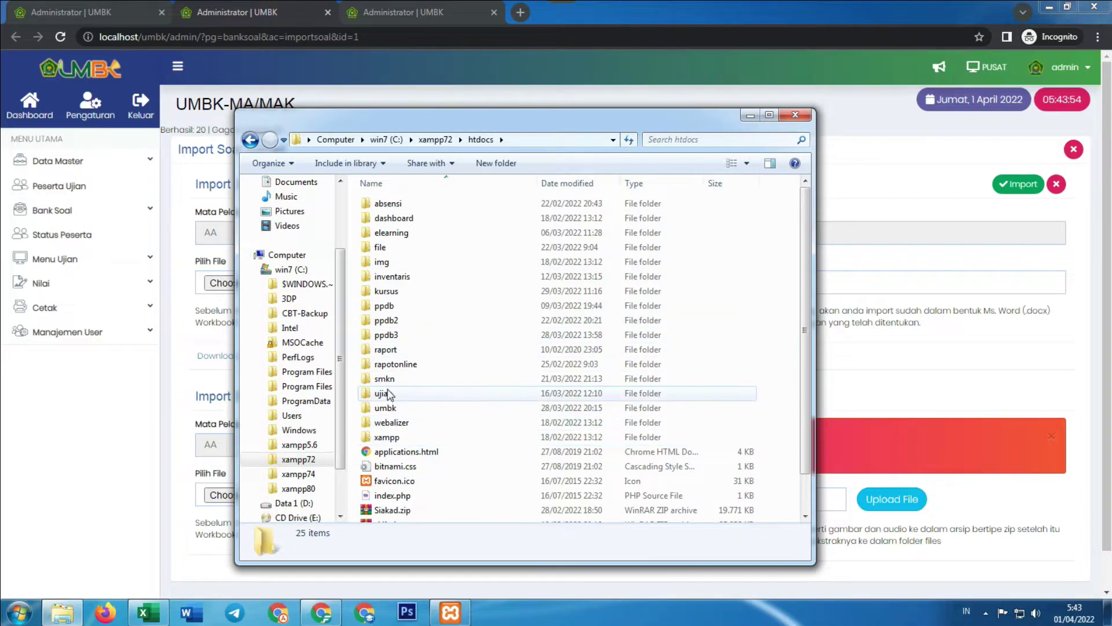
pyautogui.doubleClick(397, 410)
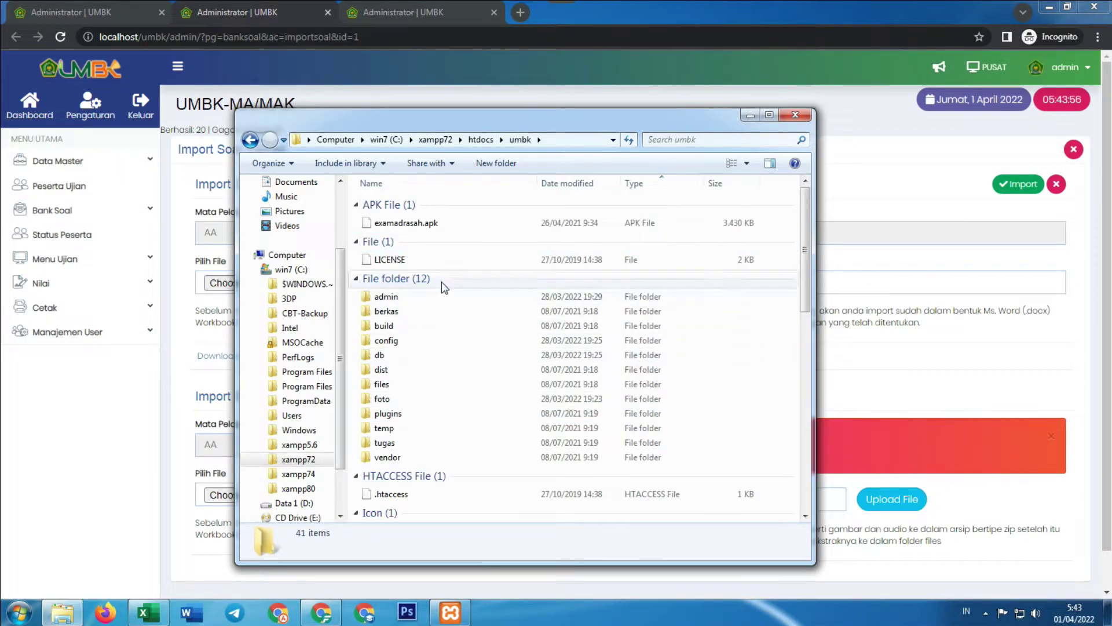
pyautogui.doubleClick(417, 300)
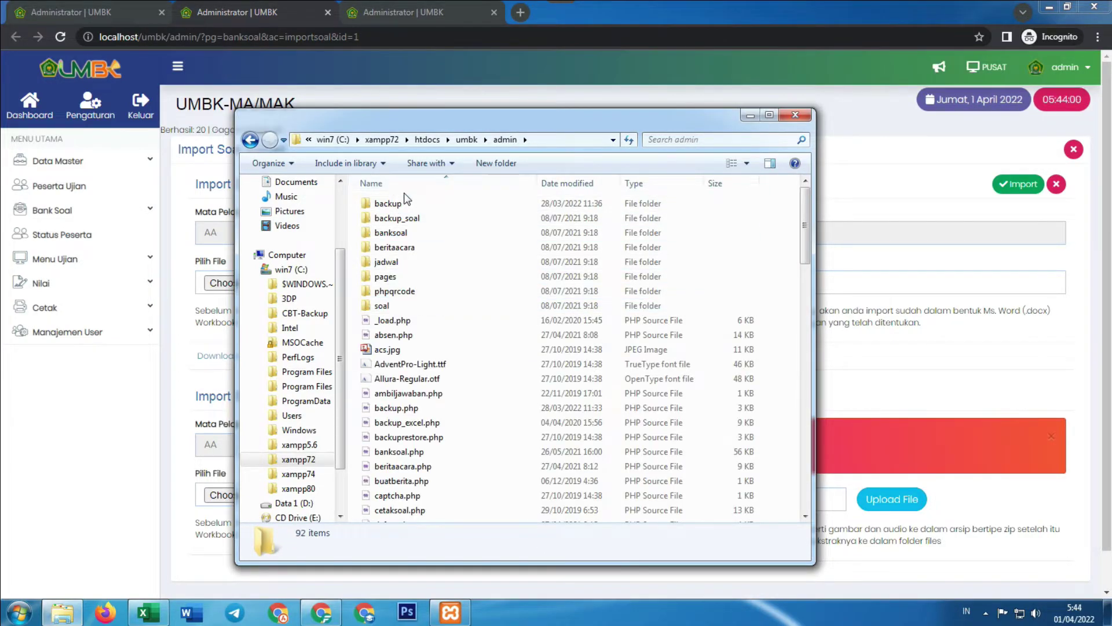
pyautogui.doubleClick(388, 277)
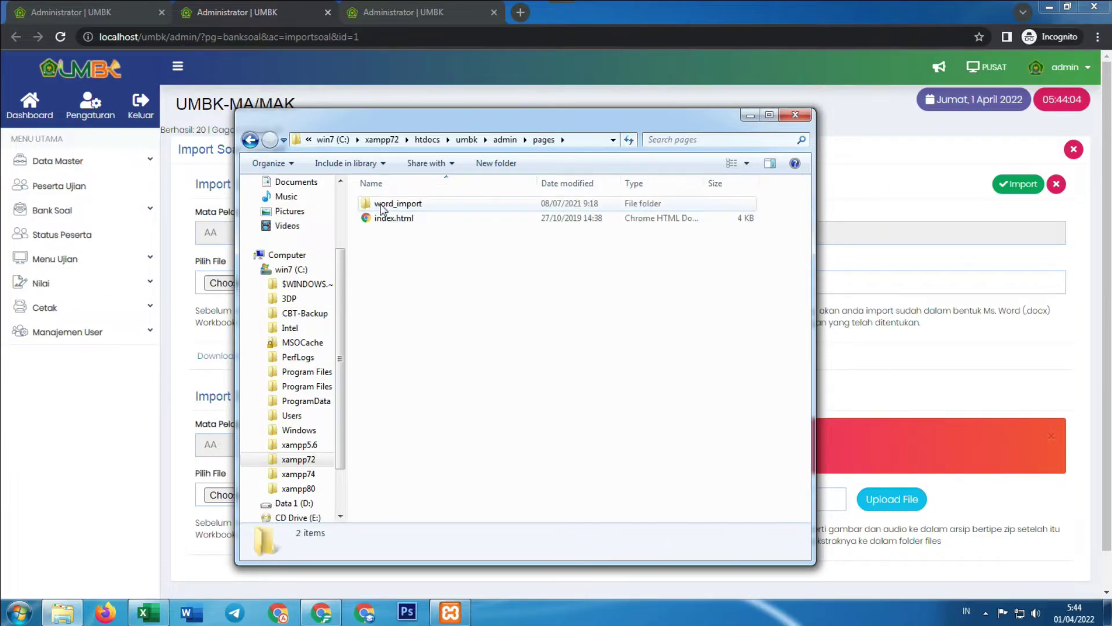
pyautogui.doubleClick(408, 206)
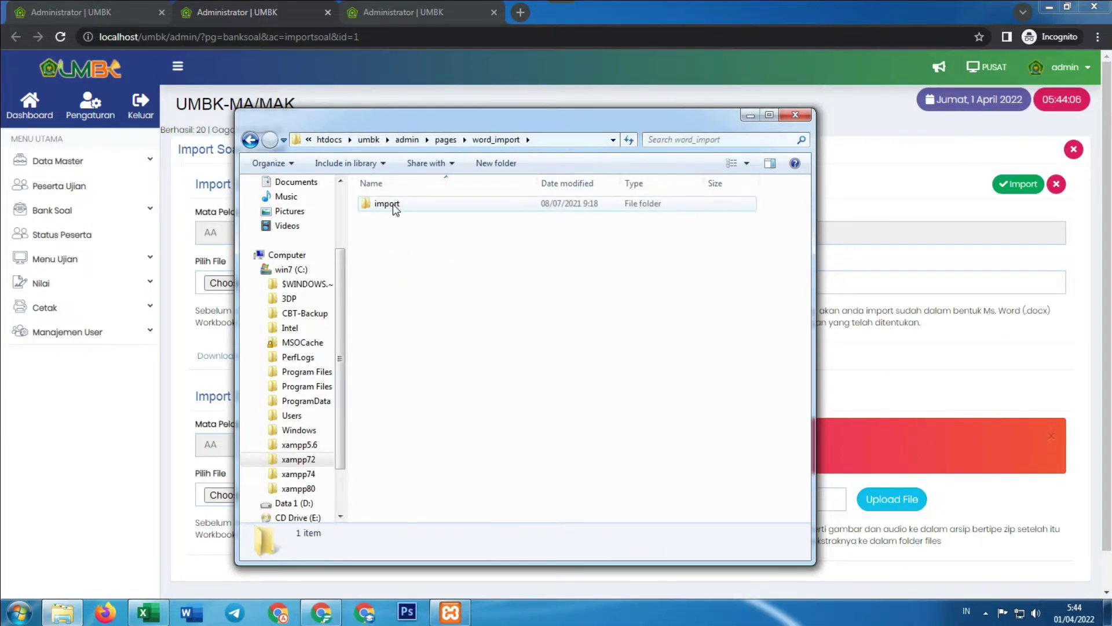
pyautogui.doubleClick(365, 204)
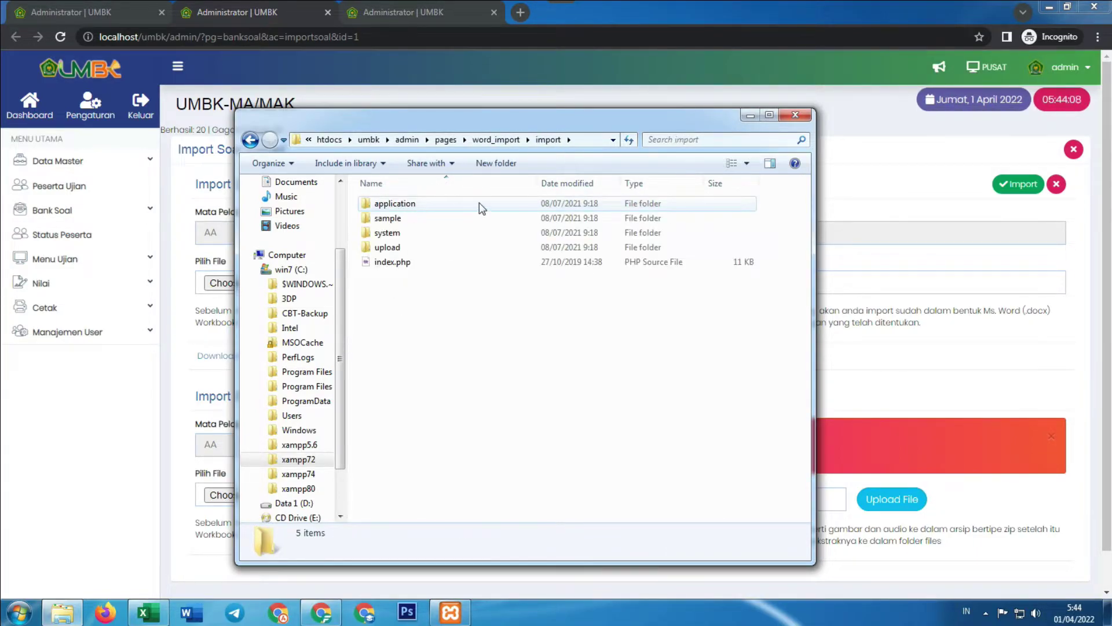
pyautogui.doubleClick(399, 204)
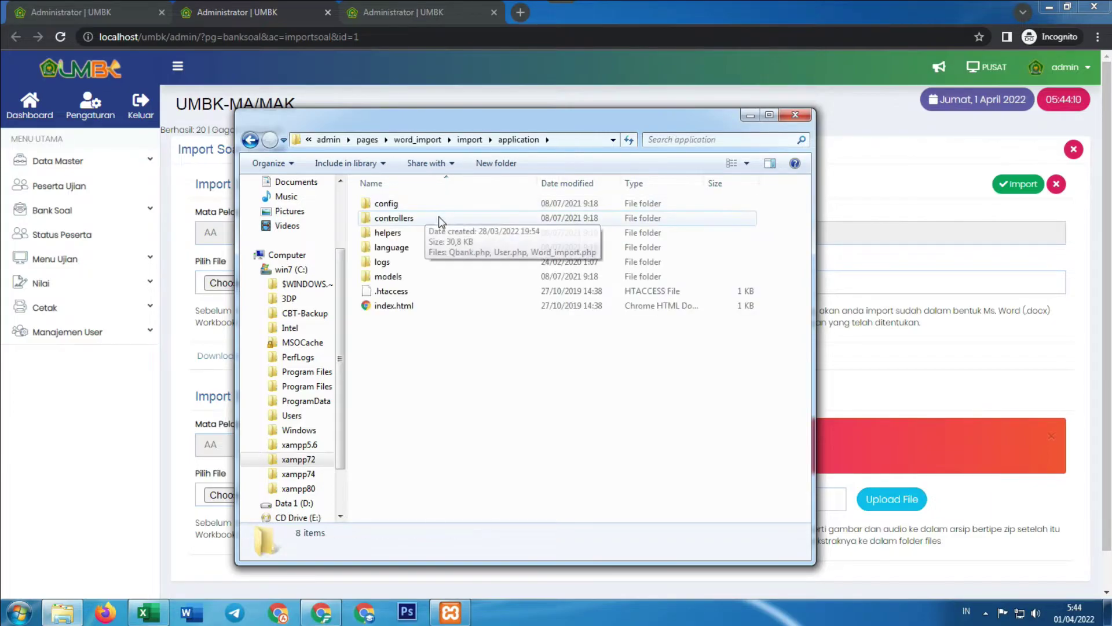
pyautogui.doubleClick(410, 204)
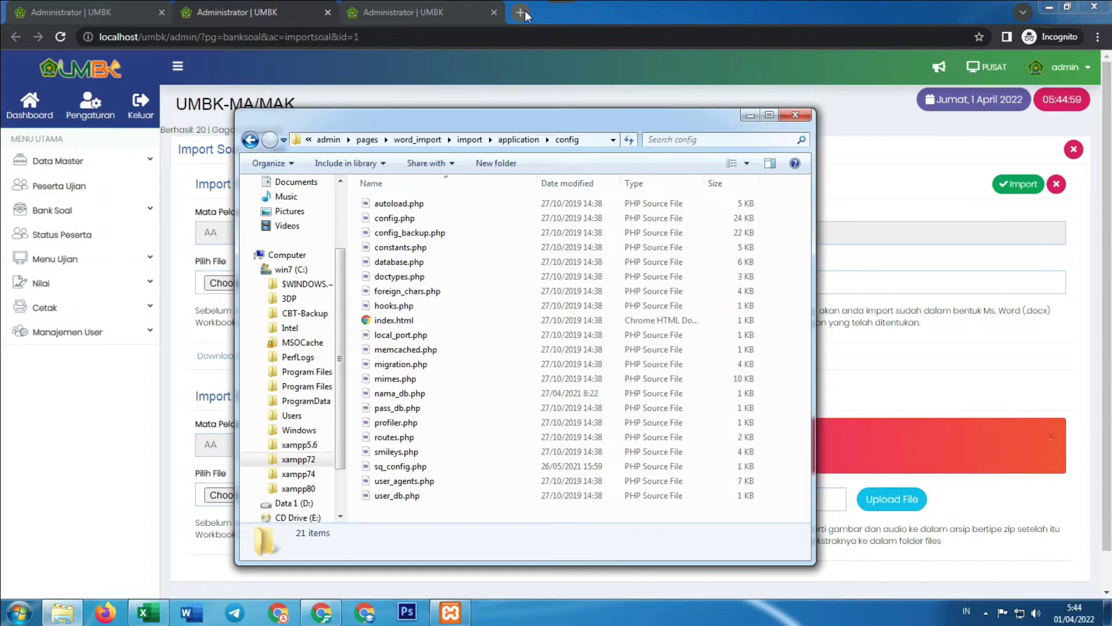
# Visit aplikasipendidikan.net, open its TOOLS page and download link past the ad, then return to the config folder
pyautogui.click(521, 13)
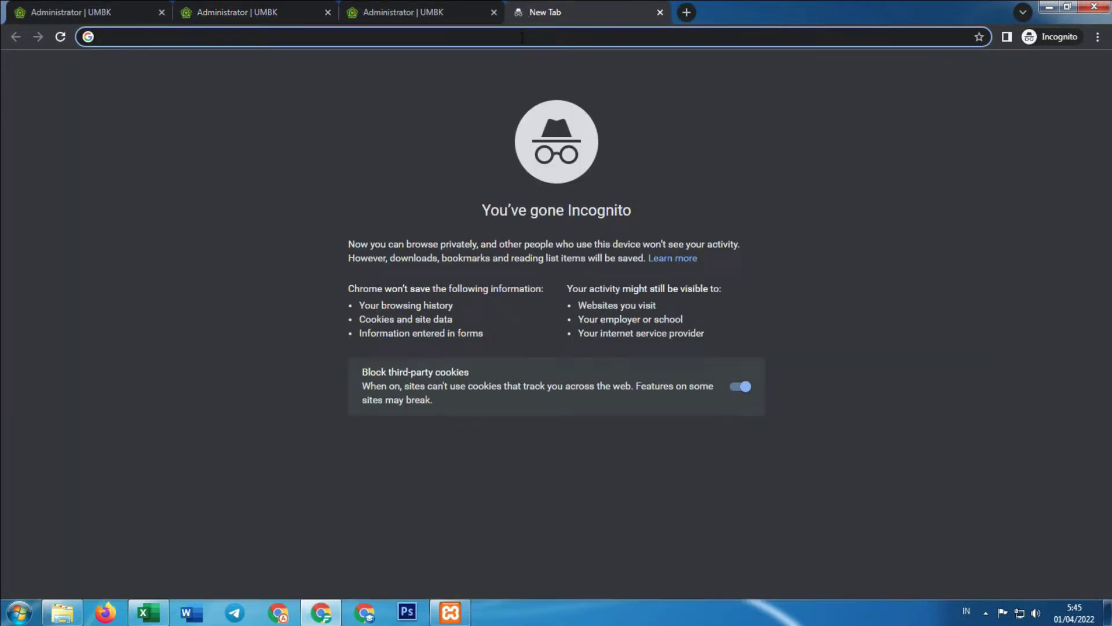
pyautogui.write('aplikasipendidikan.net')
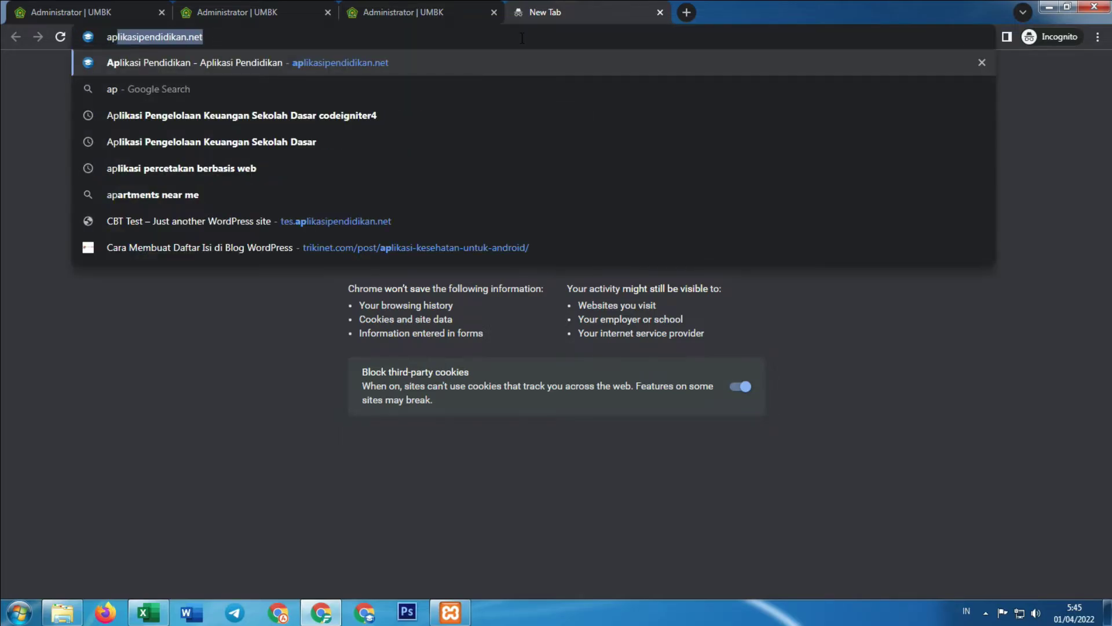
pyautogui.press('Return')
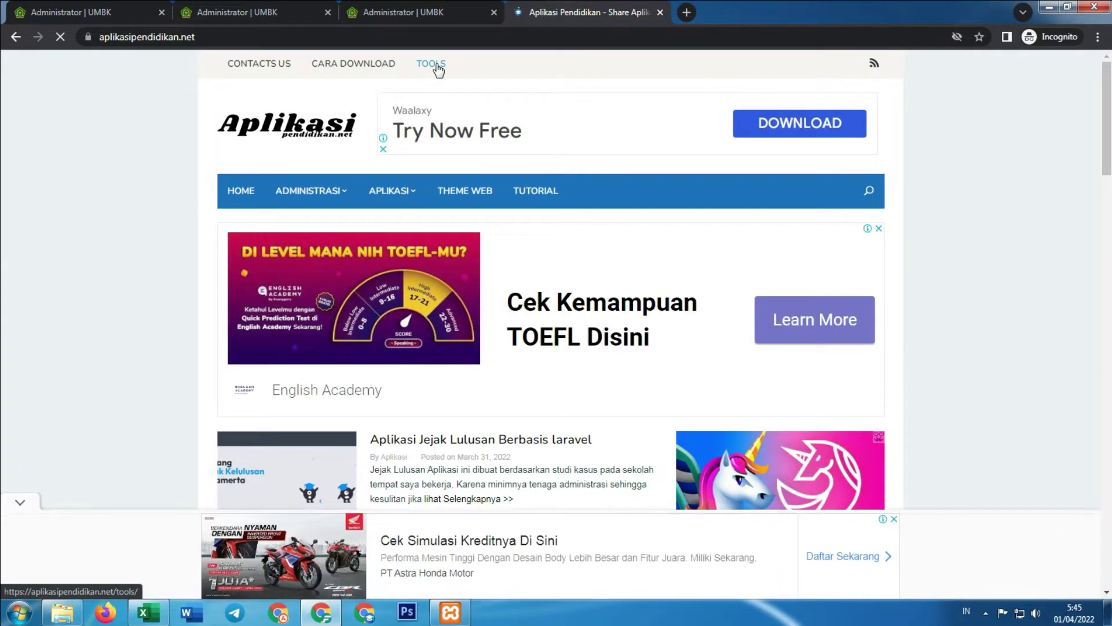
pyautogui.click(436, 64)
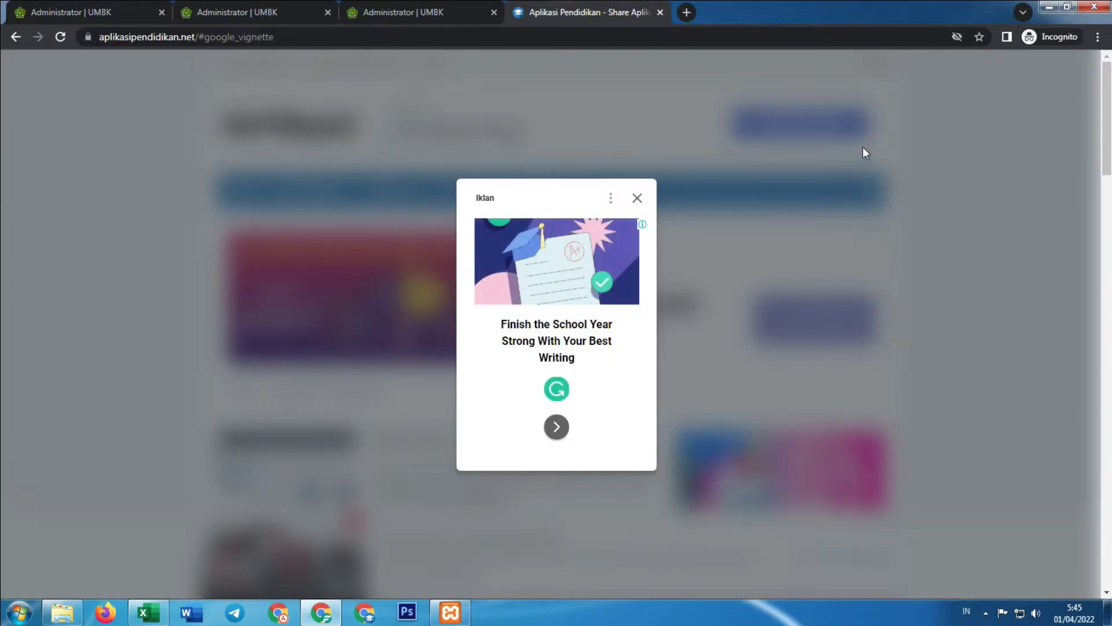
pyautogui.click(637, 197)
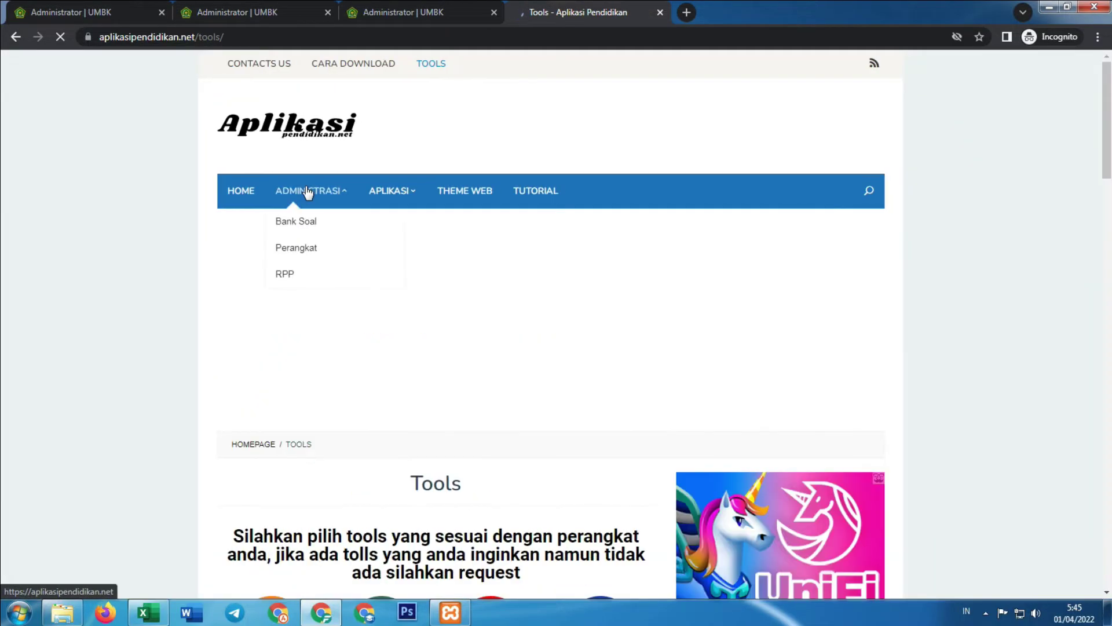
pyautogui.scroll(-3, 307, 191)
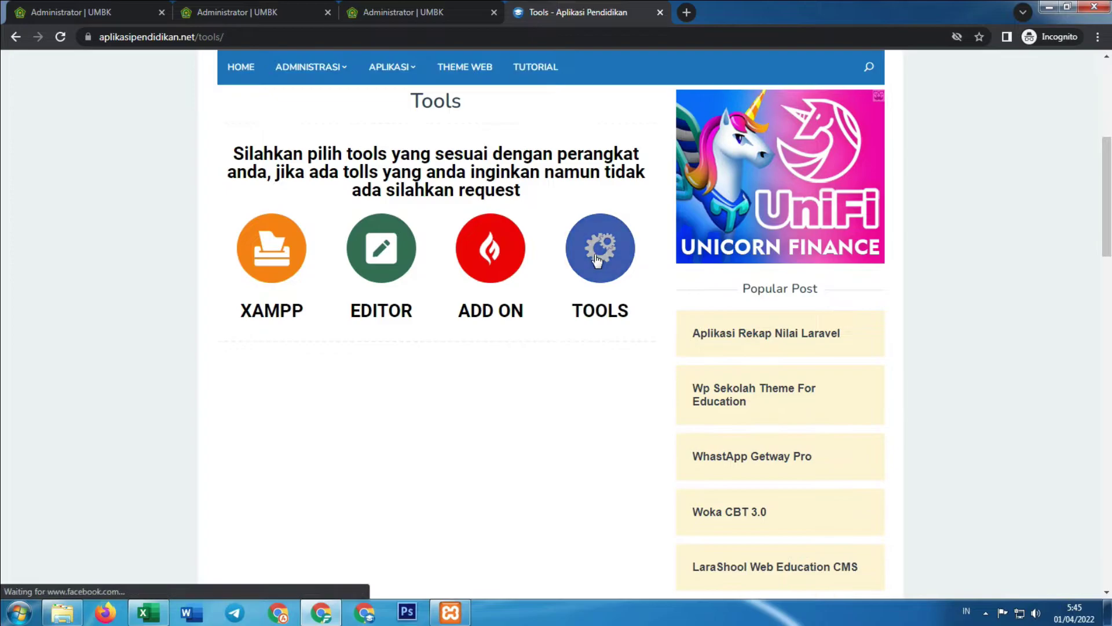
pyautogui.click(598, 260)
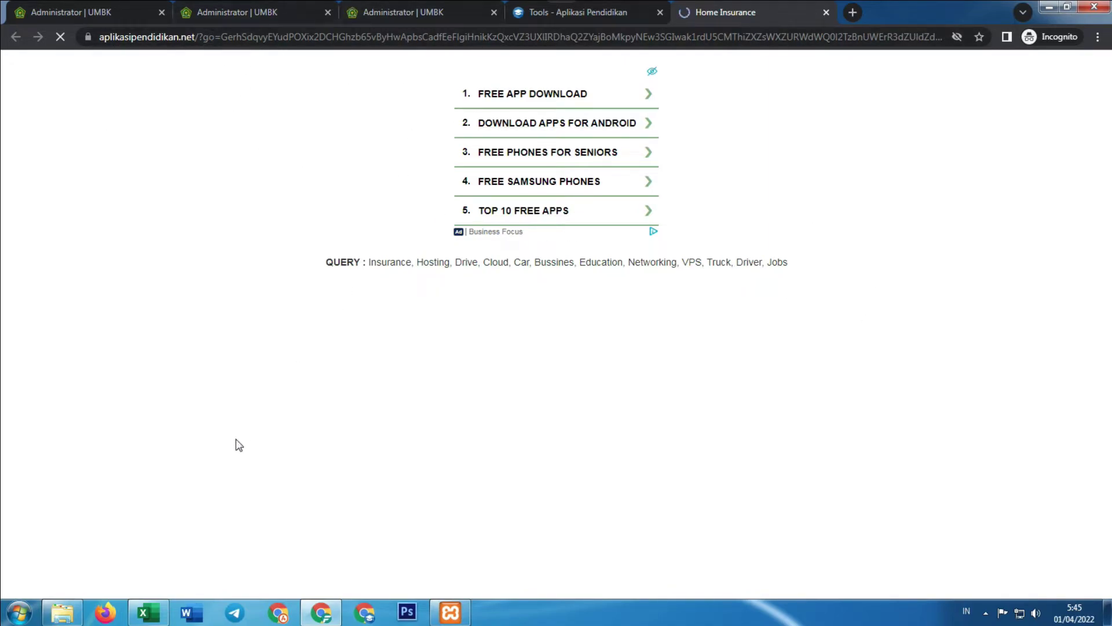
pyautogui.click(63, 618)
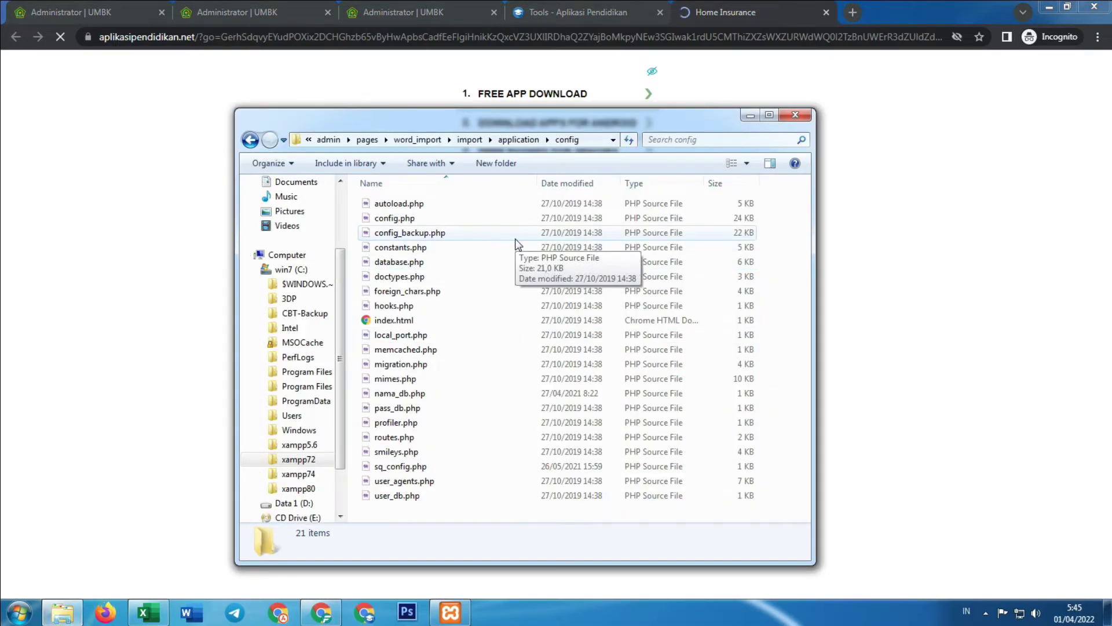
# Move the Explorer window aside and bring up the context menu for sq_config.php
pyautogui.moveTo(656, 117); pyautogui.dragTo(672, 100)
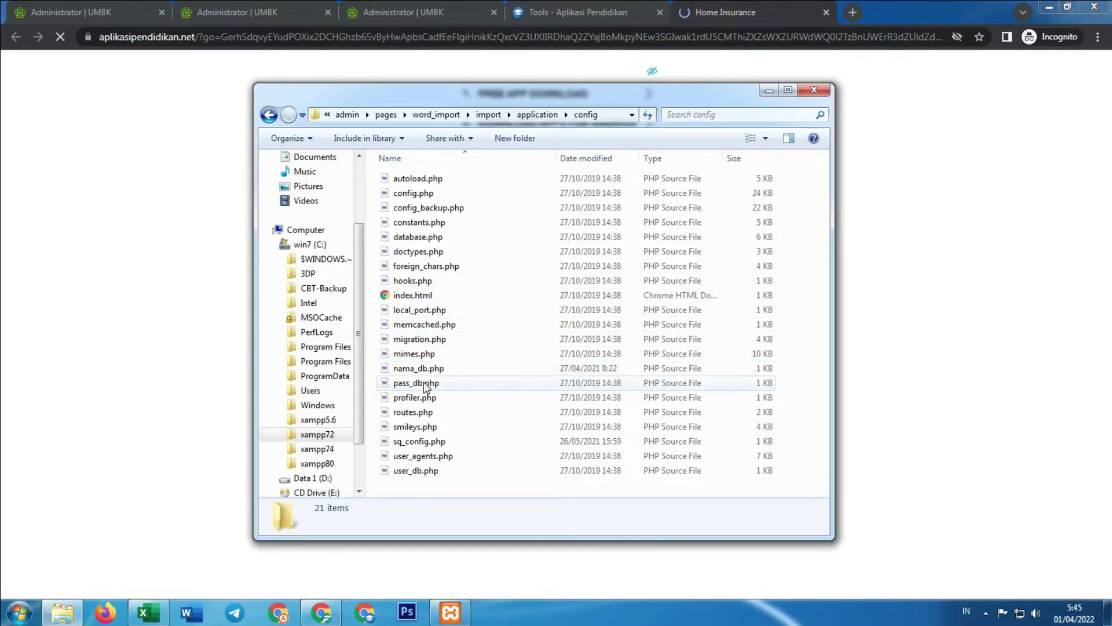
pyautogui.rightClick(416, 442)
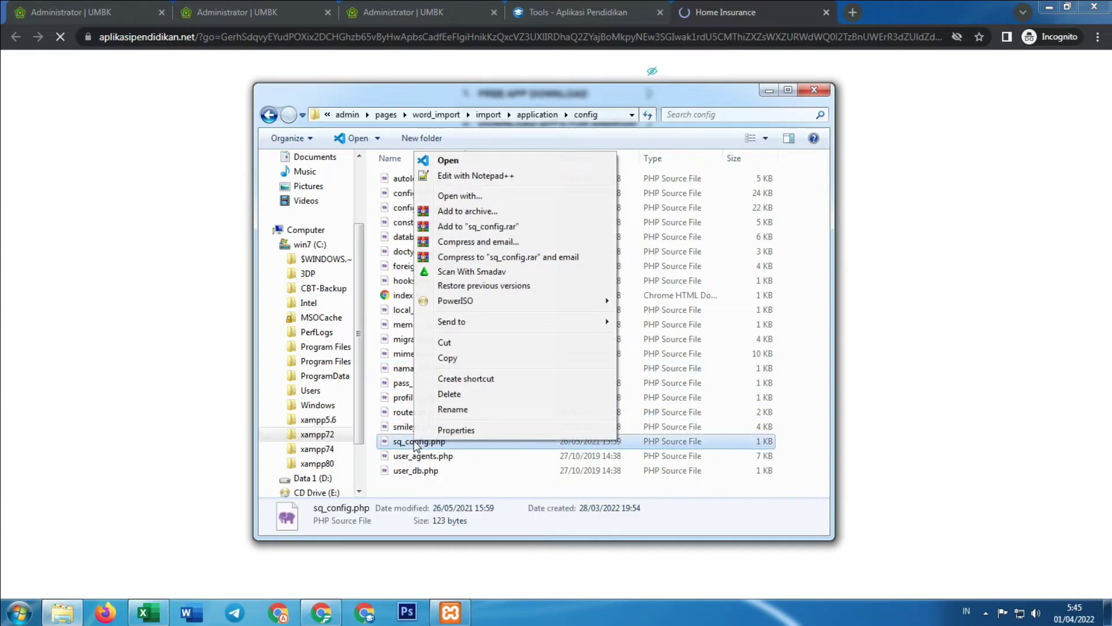
# Edit sq_config.php with Notepad++, replacing database name 'edmad2' with 'umbk' on line 5
pyautogui.click(458, 179)
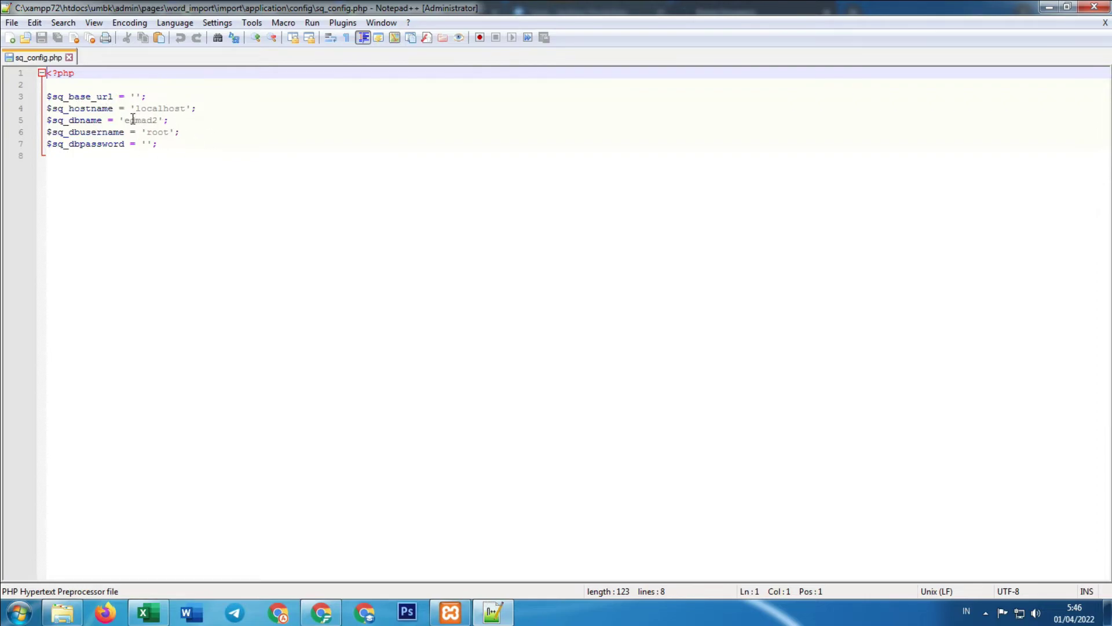
pyautogui.moveTo(125, 120); pyautogui.dragTo(161, 119)
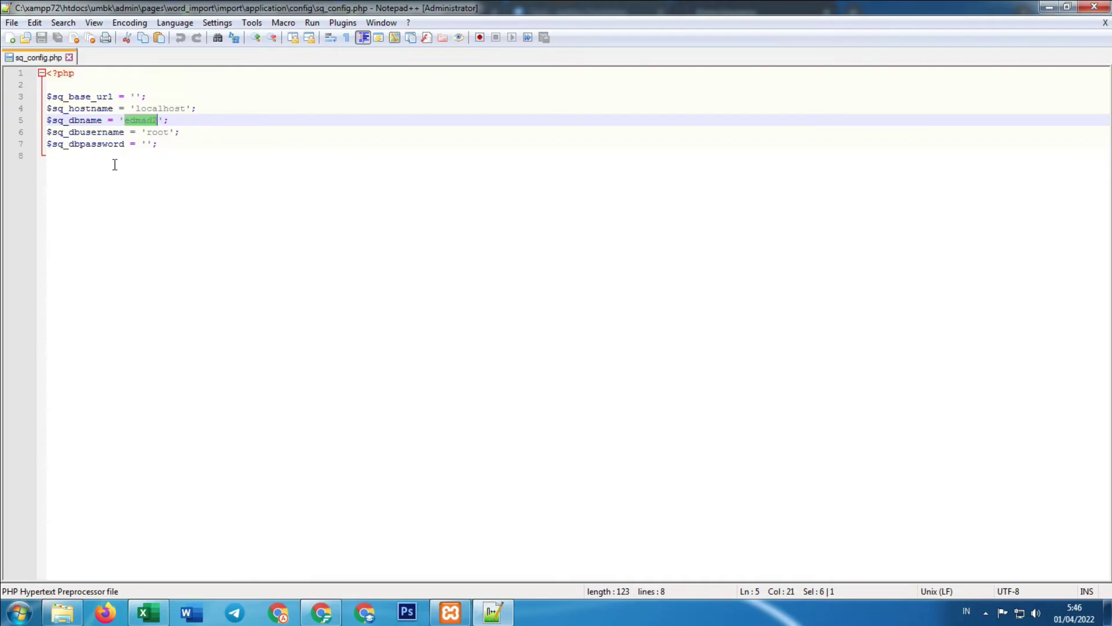
pyautogui.write('umbk')
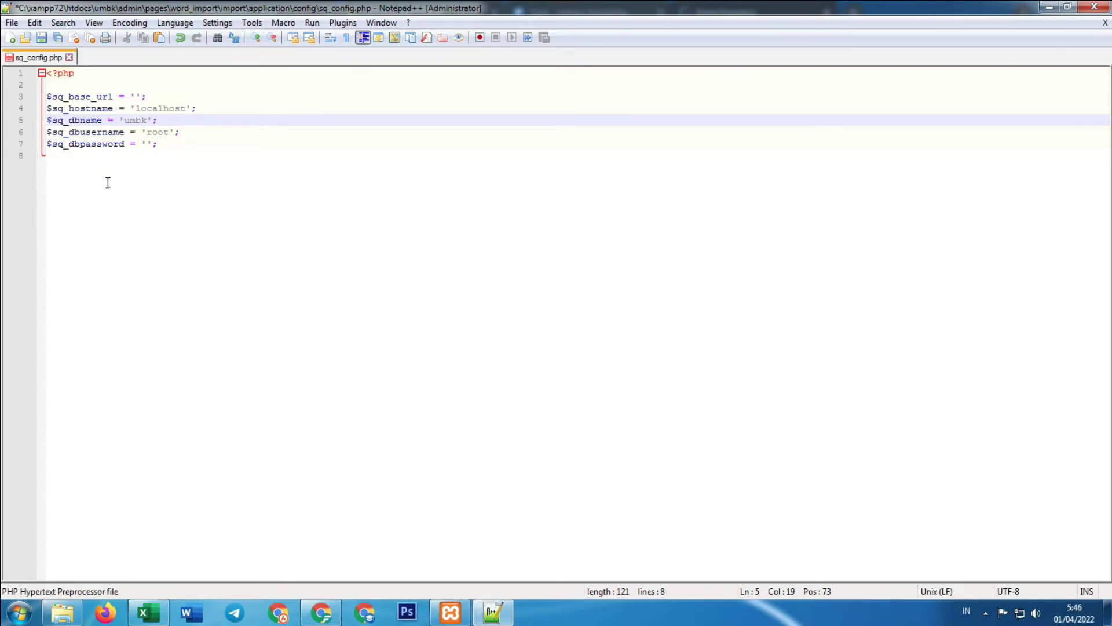
# Return to Chrome, open a new tab and close the Home Insurance ad tab
pyautogui.click(305, 621)
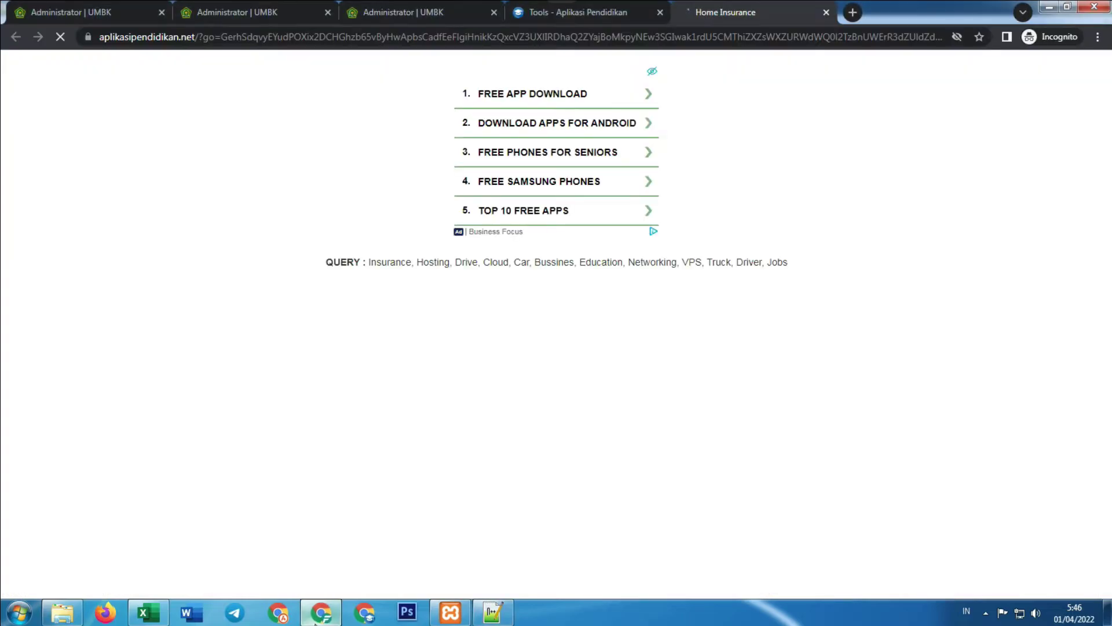
pyautogui.click(851, 12)
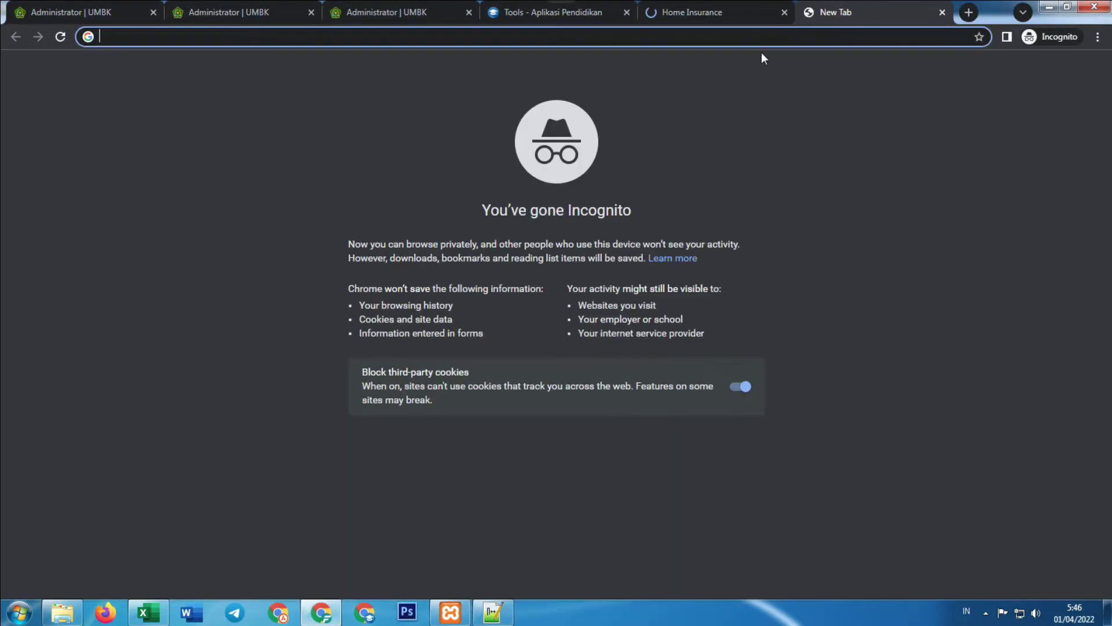
pyautogui.click(685, 3)
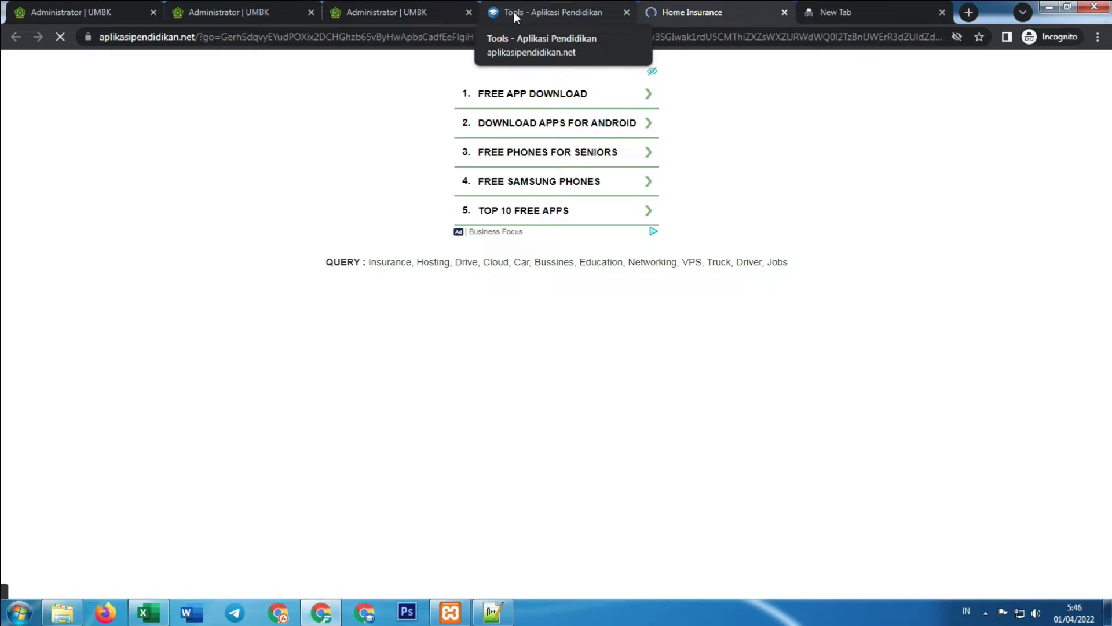
pyautogui.click(783, 12)
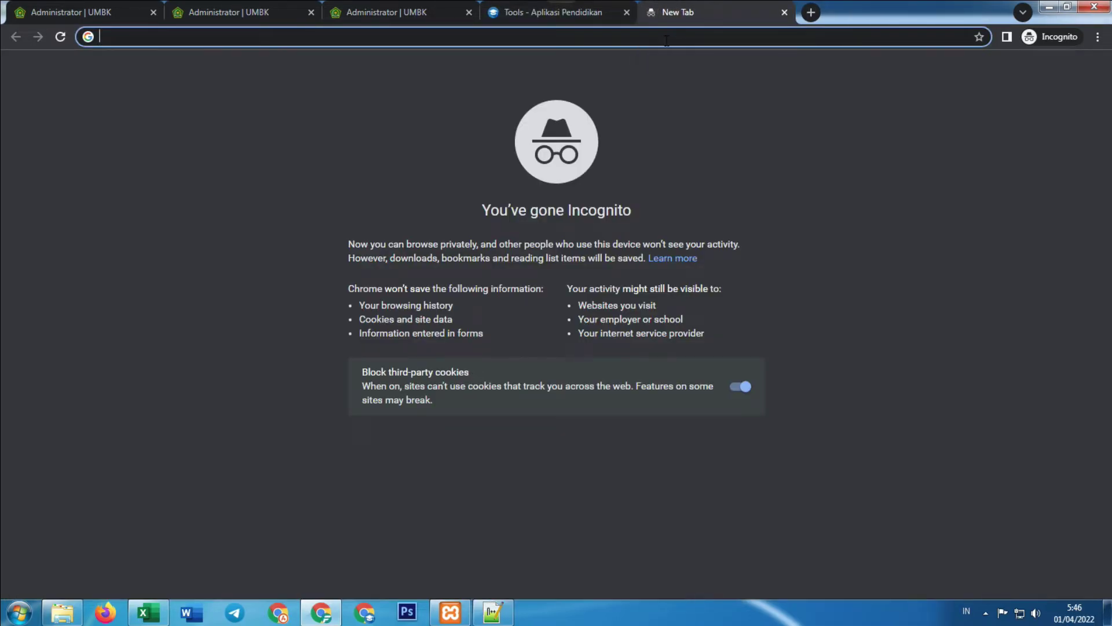
# Open phpMyAdmin via localhost, view the umbk database's tables, then return to sq_config.php
pyautogui.write('loxa')
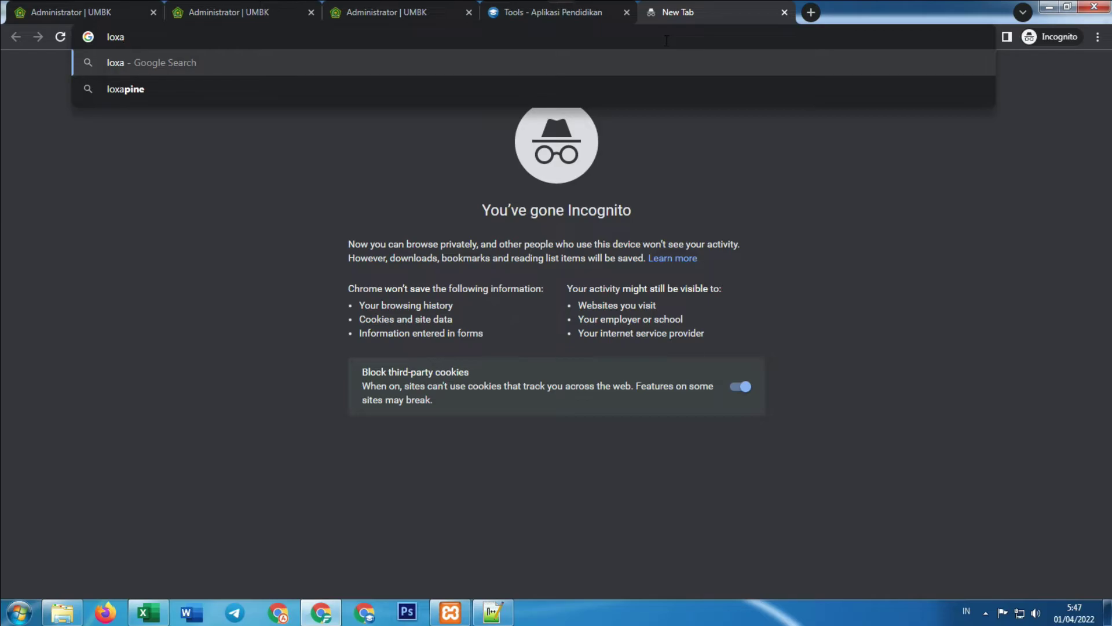
pyautogui.press('BackSpace')
pyautogui.press('BackSpace')
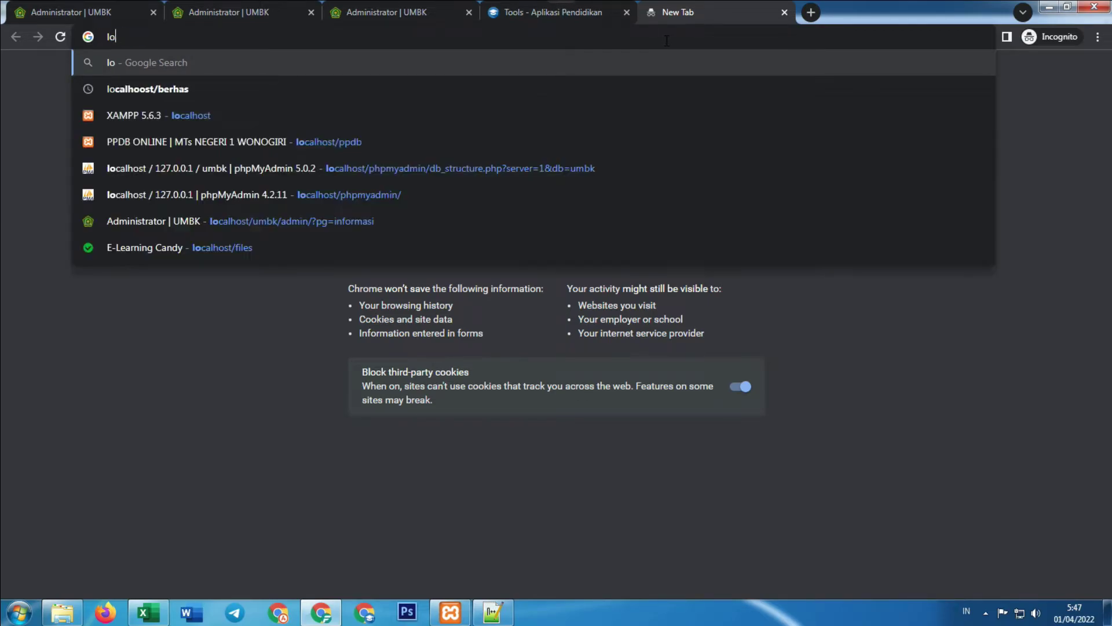
pyautogui.write('calhost')
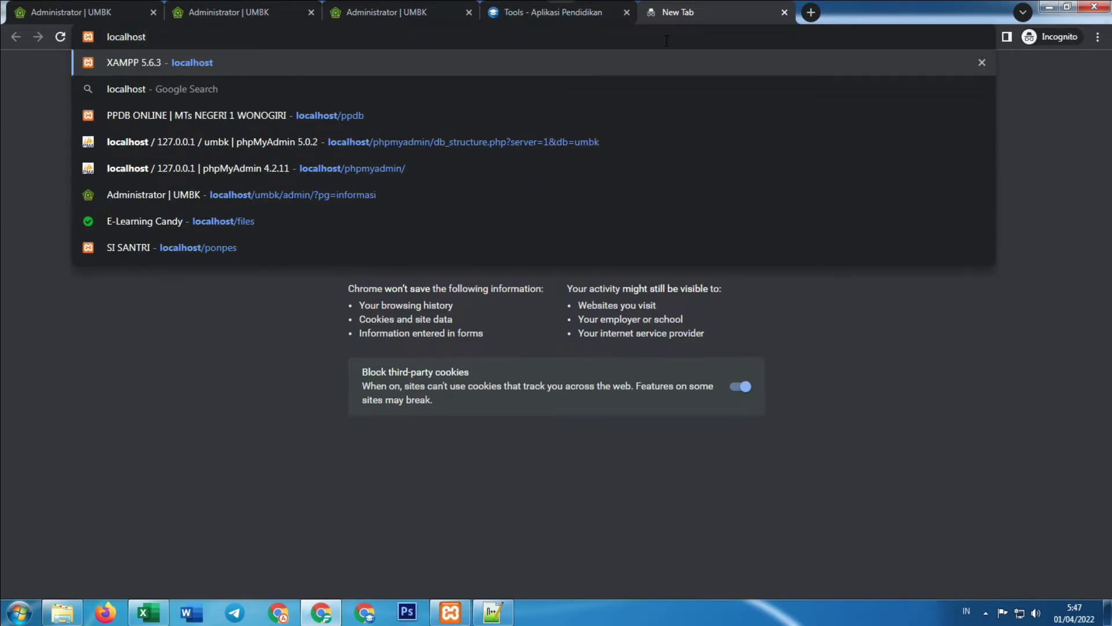
pyautogui.press('Return')
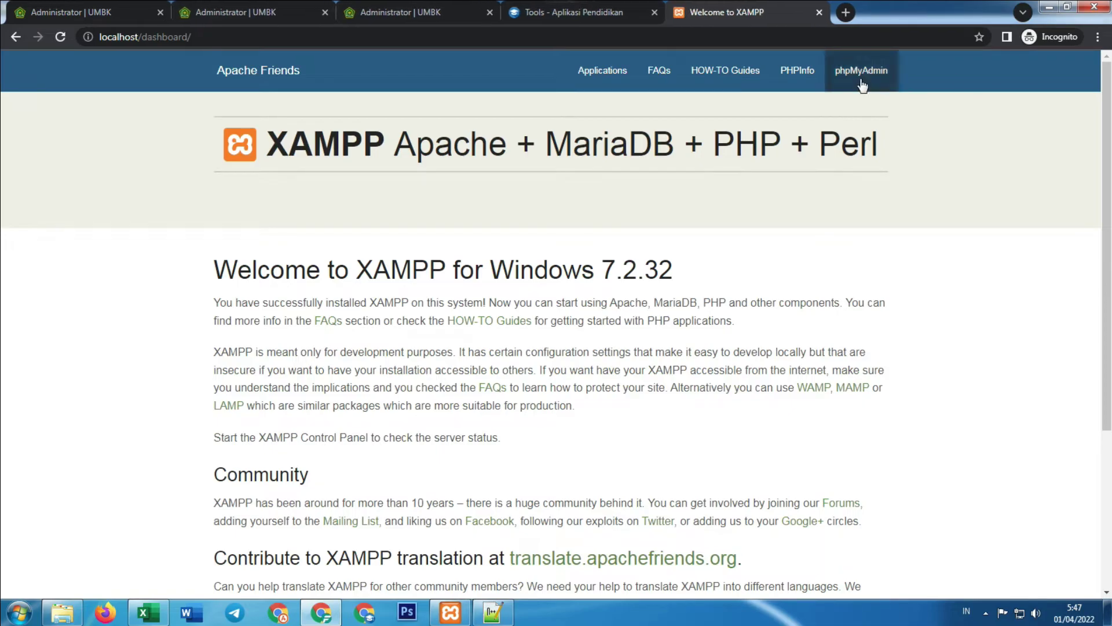
pyautogui.click(842, 93)
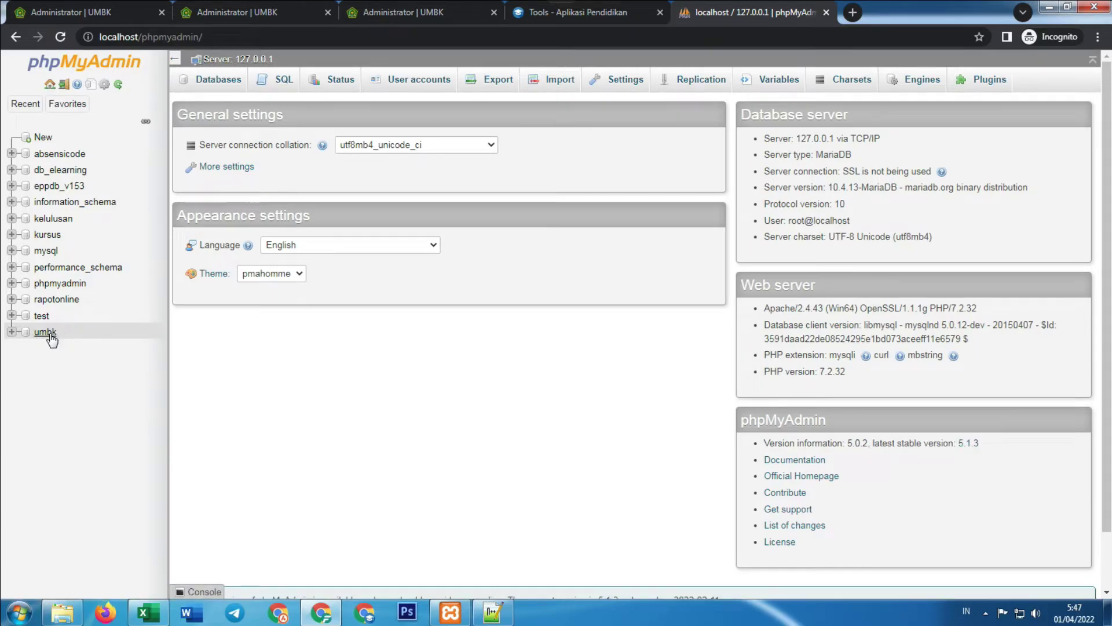
pyautogui.click(49, 334)
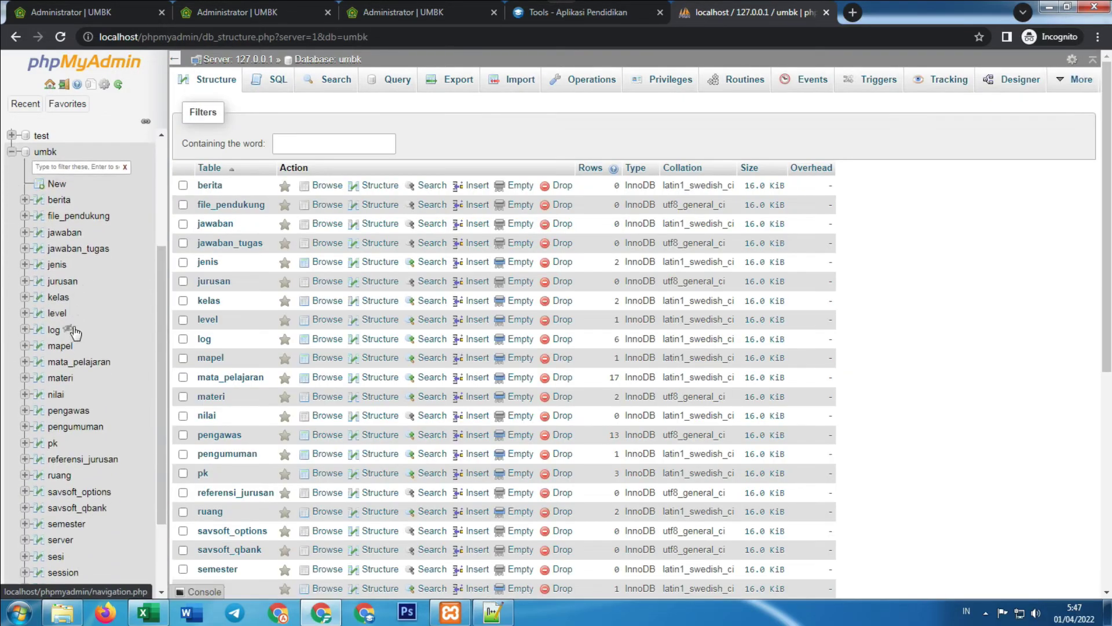
pyautogui.click(11, 151)
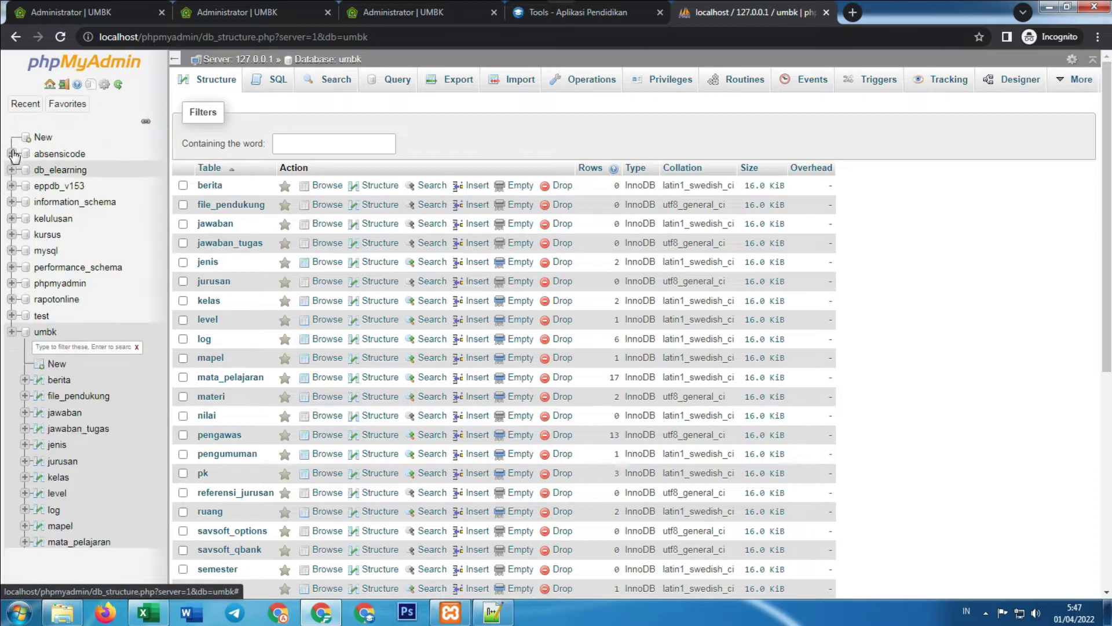
pyautogui.click(492, 612)
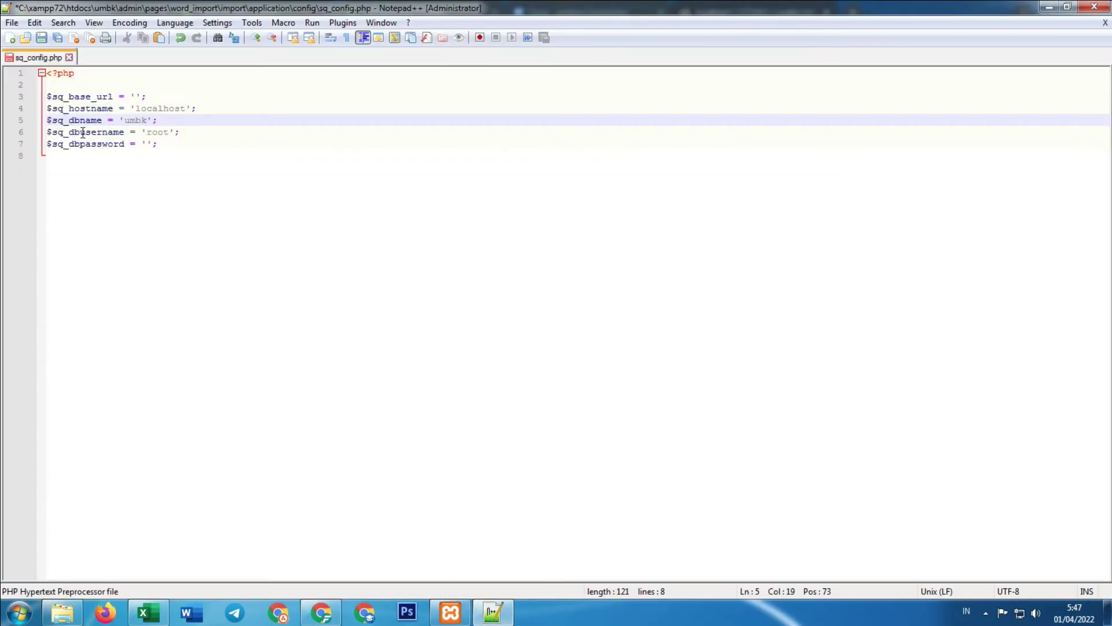
# Save sq_config.php with $sq_dbname 'umbk' and user root, then minimize Notepad++
pyautogui.click(255, 184)
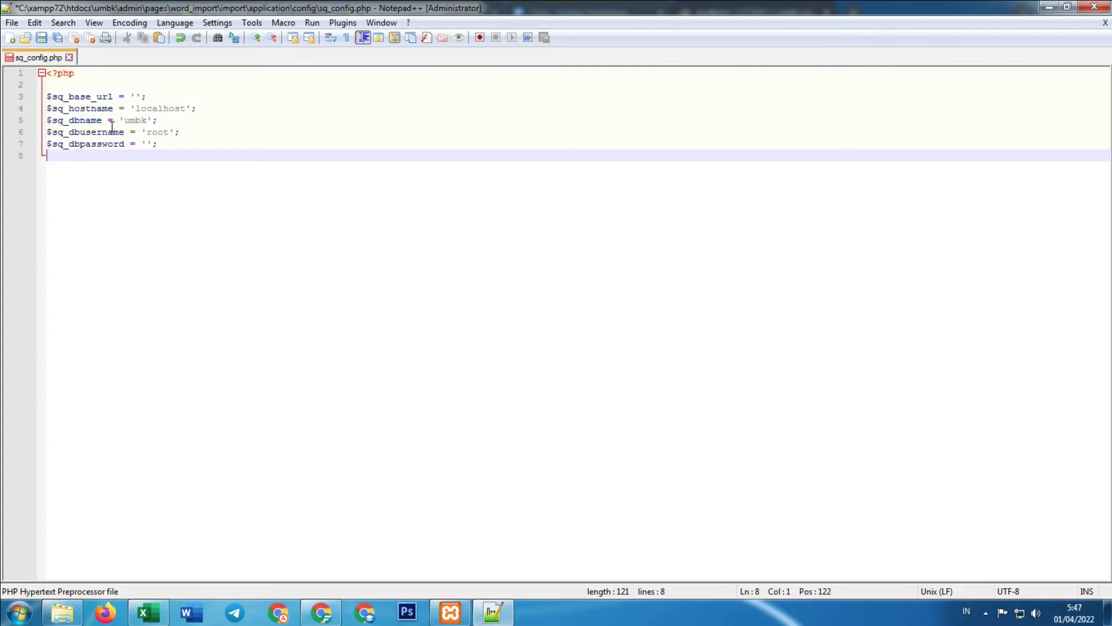
pyautogui.click(149, 132)
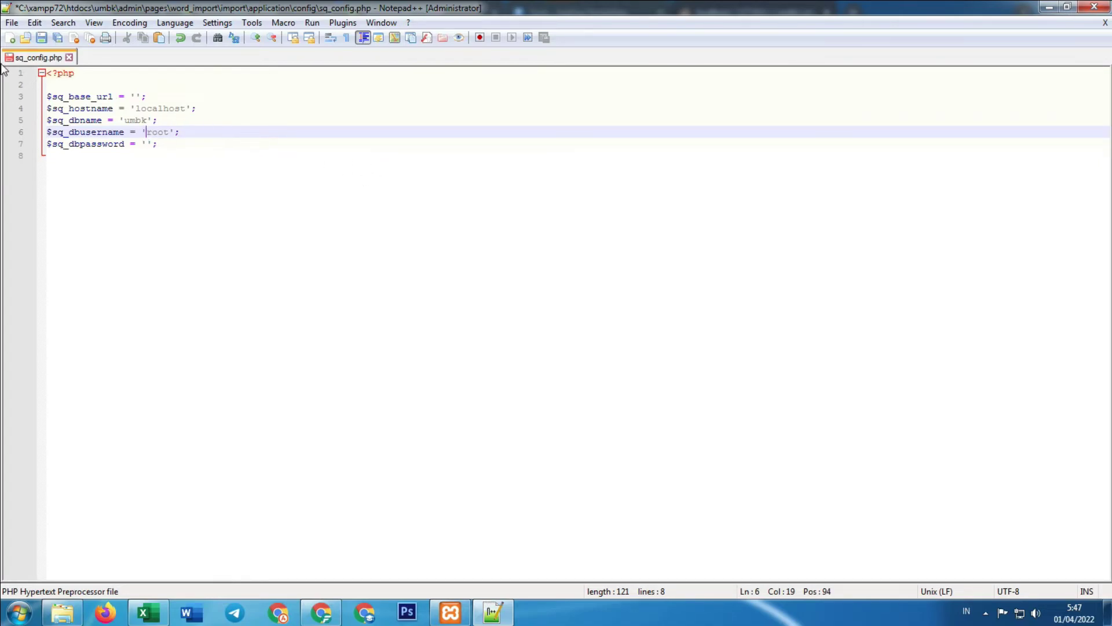
pyautogui.click(11, 24)
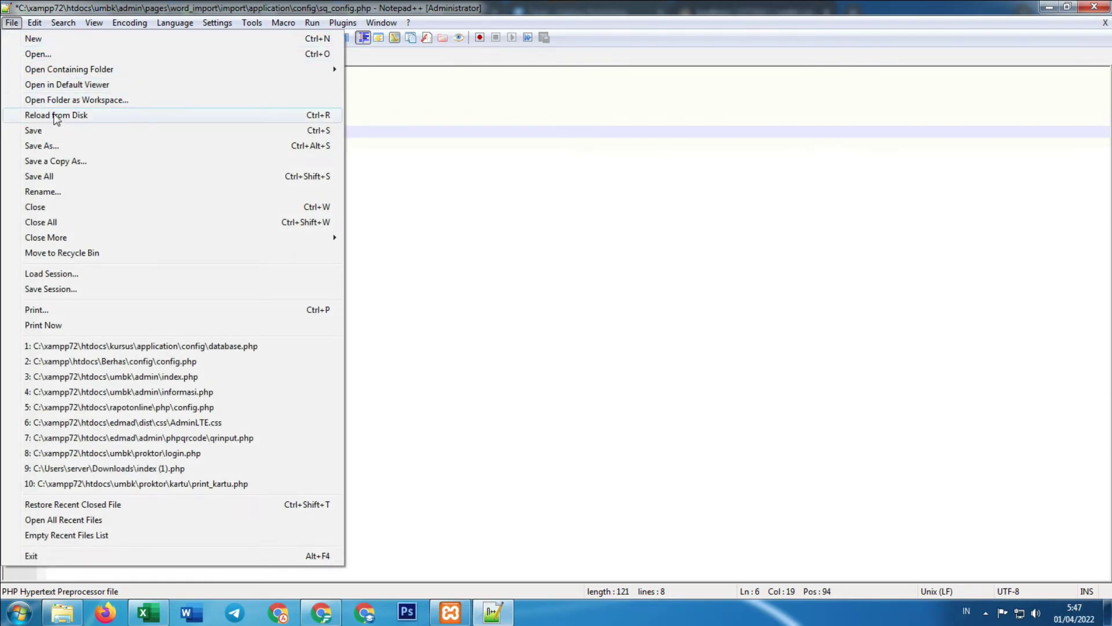
pyautogui.click(61, 132)
pyautogui.click(659, 190)
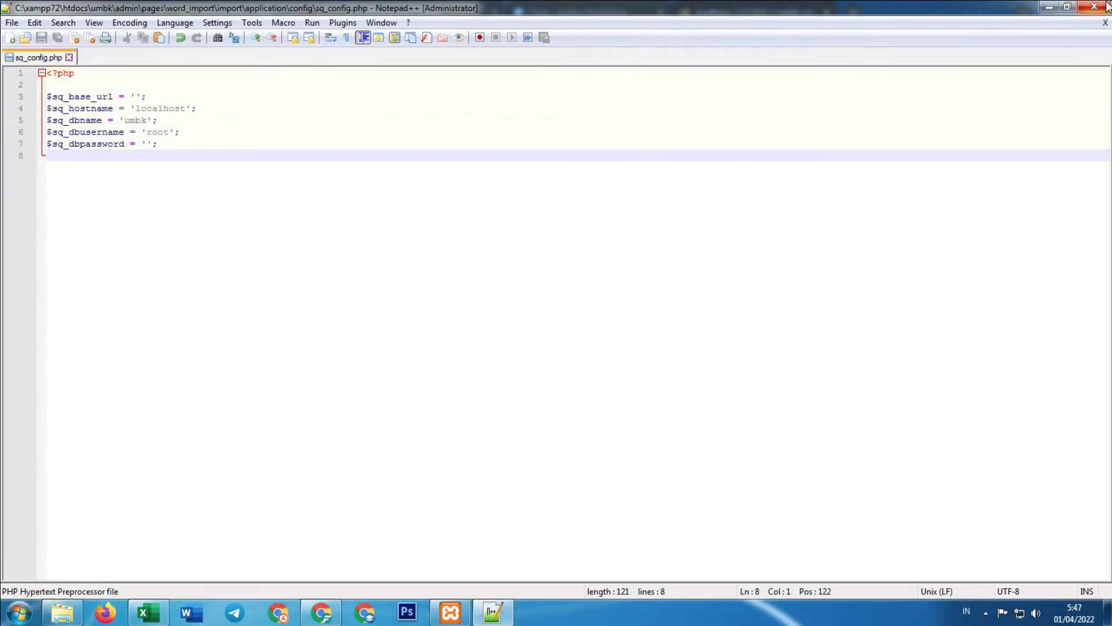
pyautogui.click(1048, 7)
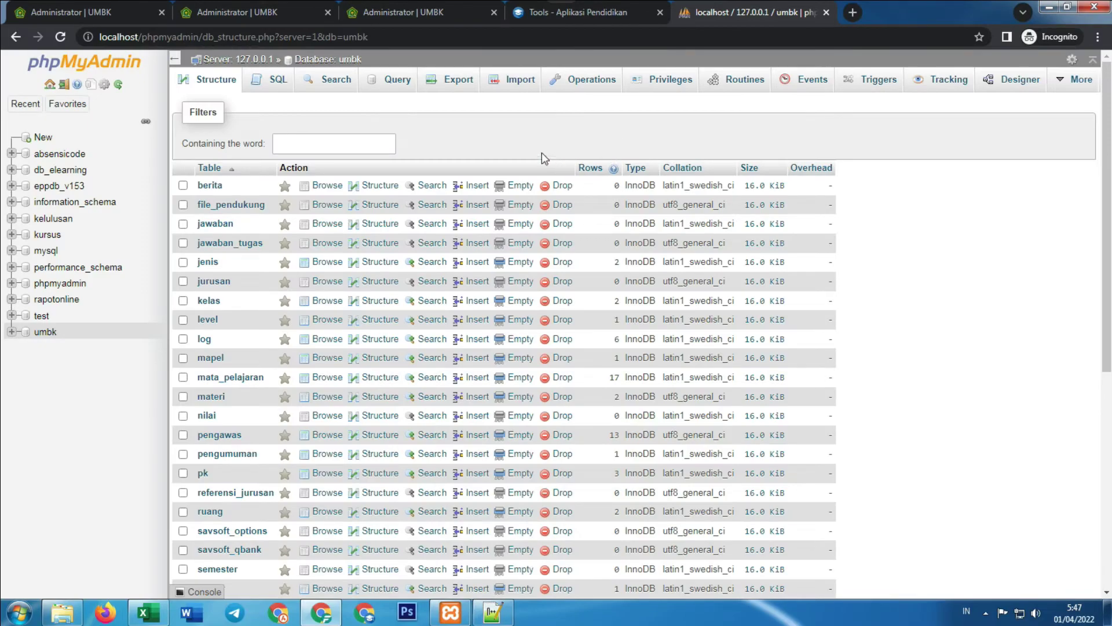
# Download the Ms Word import format sample (1).docx from the Import Soal page and open it
pyautogui.click(417, 11)
pyautogui.click(264, 7)
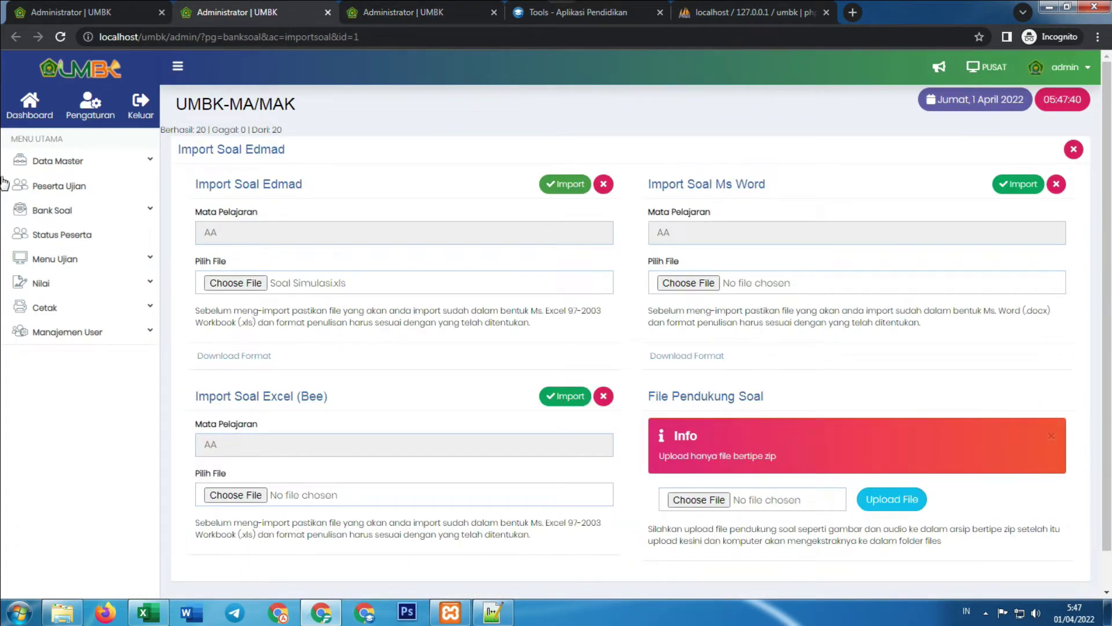
pyautogui.click(52, 8)
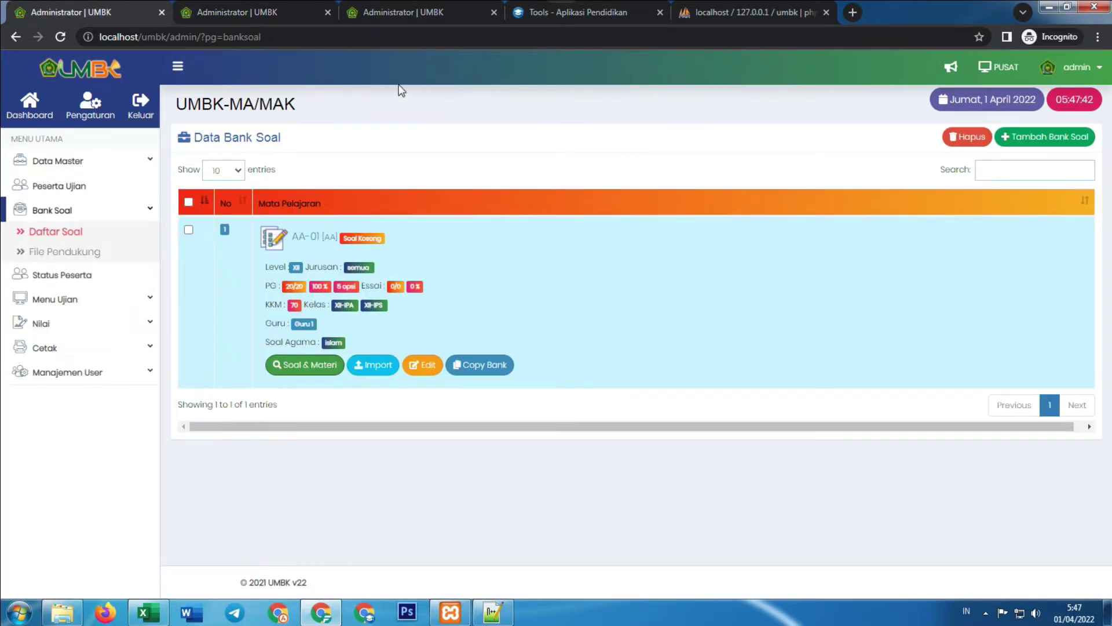
pyautogui.click(224, 7)
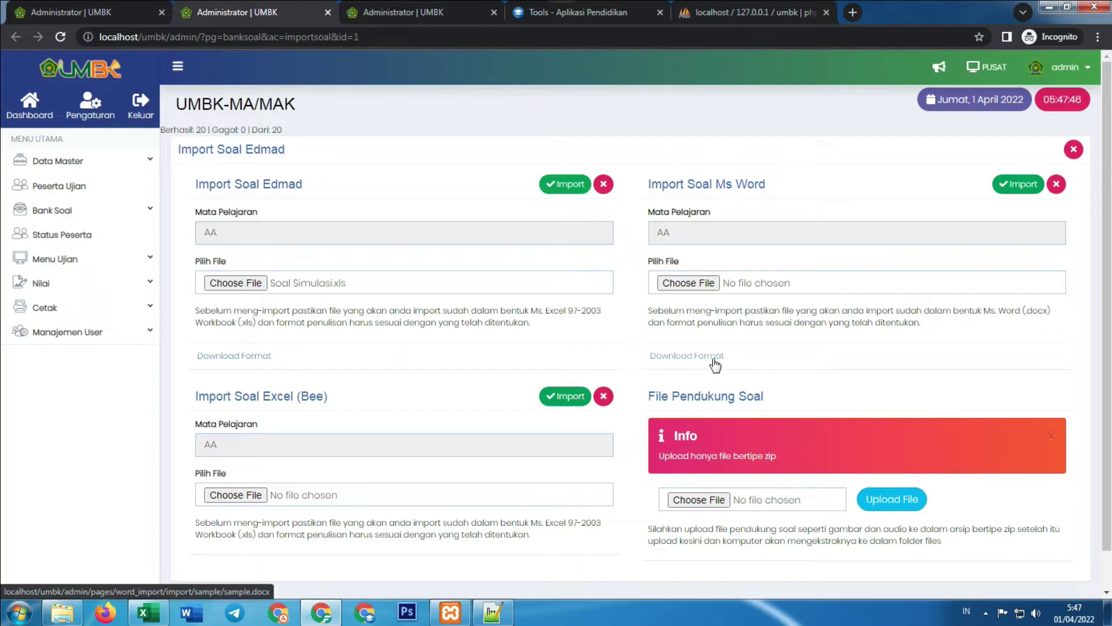
pyautogui.click(722, 363)
pyautogui.click(89, 581)
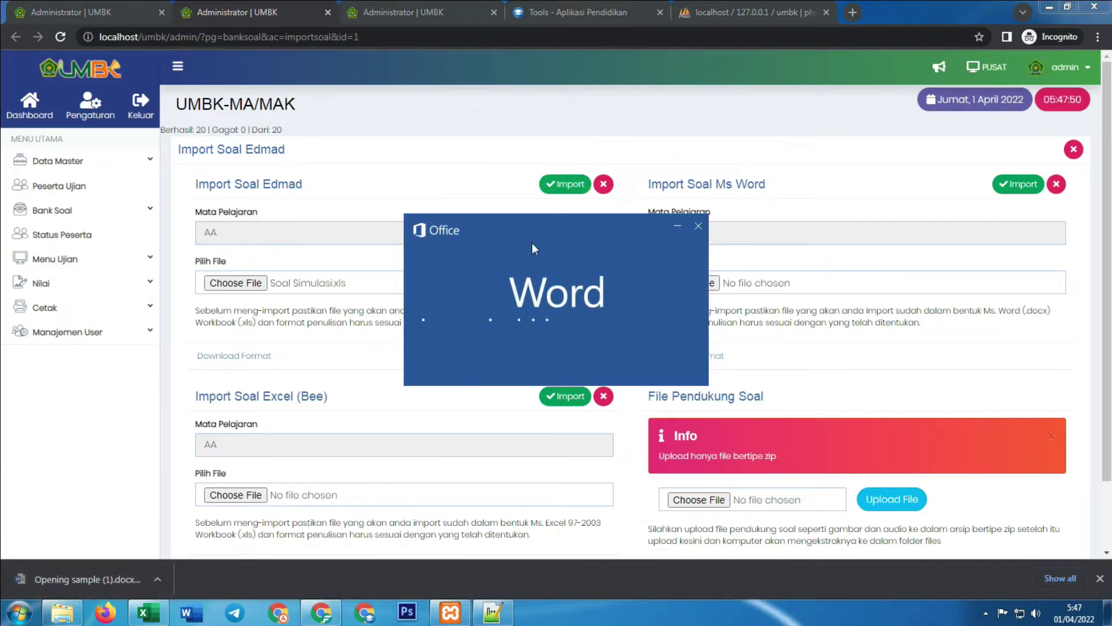
# Scroll through sample (1).docx and enable editing
pyautogui.scroll(-3, 534, 248)
pyautogui.scroll(-1, 534, 248)
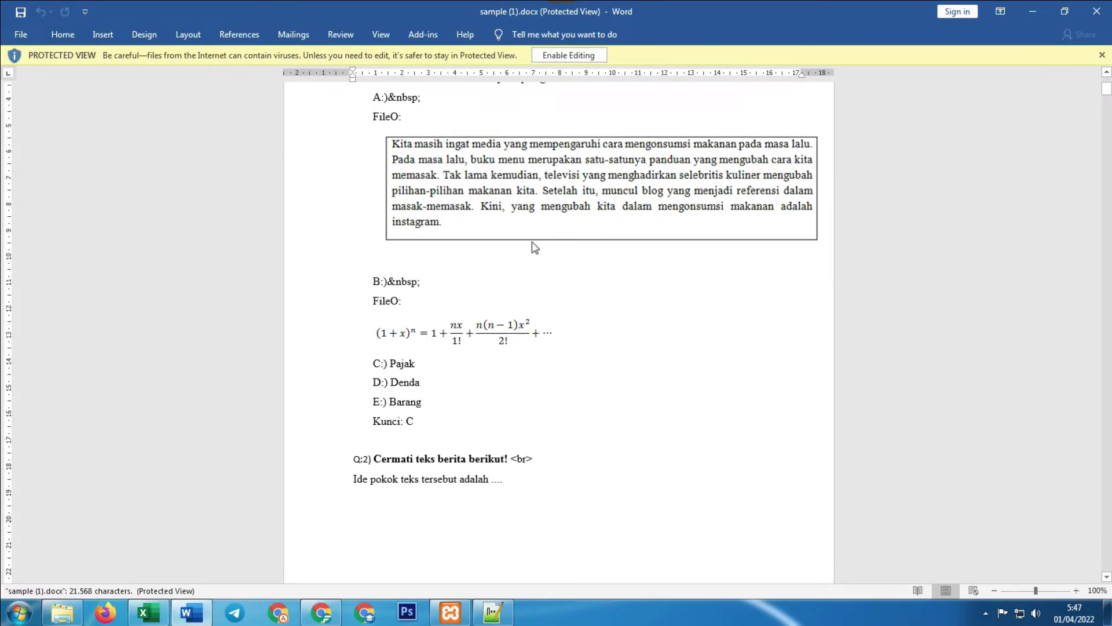
pyautogui.scroll(-3, 533, 246)
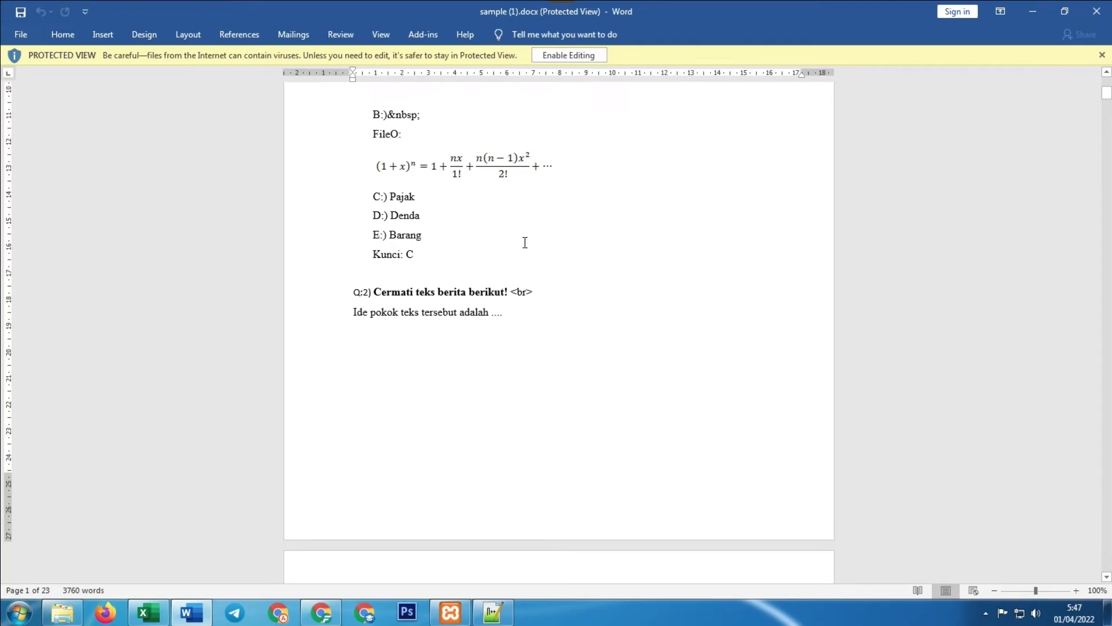
pyautogui.scroll(-10, 525, 242)
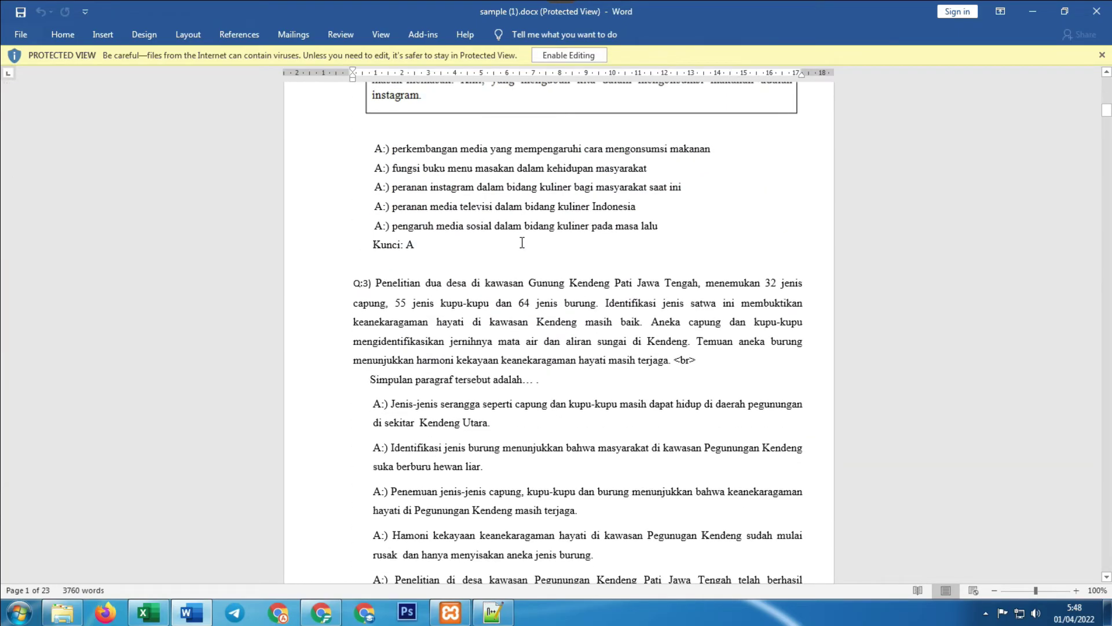
pyautogui.scroll(8, 475, 179)
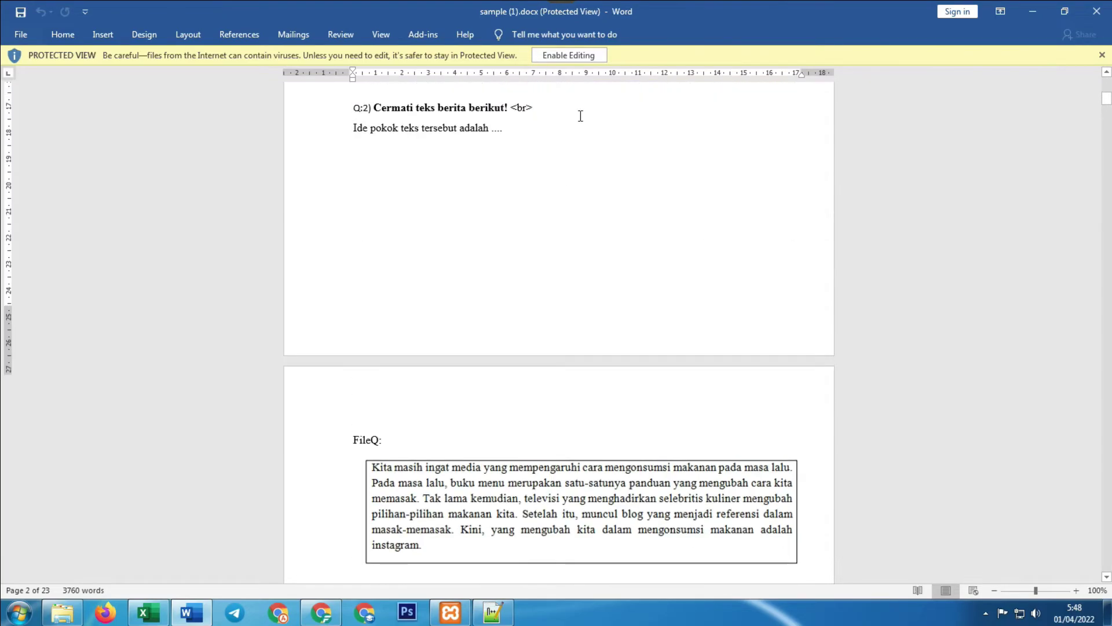
pyautogui.click(571, 55)
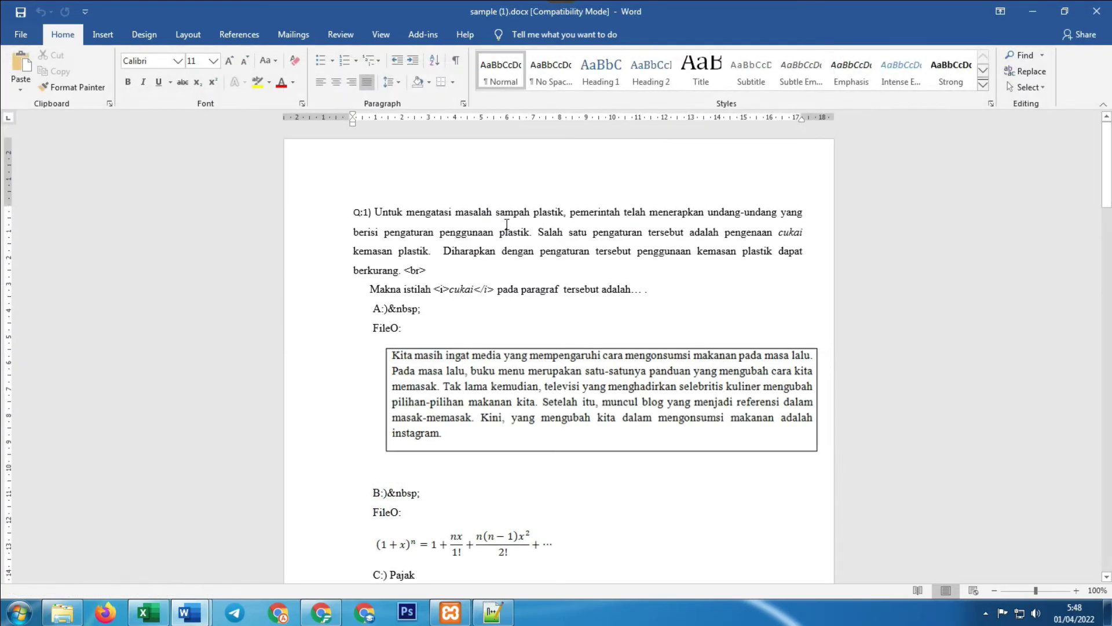
# Inspect the Q:1) label, question paragraph, <br> tag and <i> tags around 'cukai'
pyautogui.moveTo(351, 212); pyautogui.dragTo(373, 209)
pyautogui.click(364, 213)
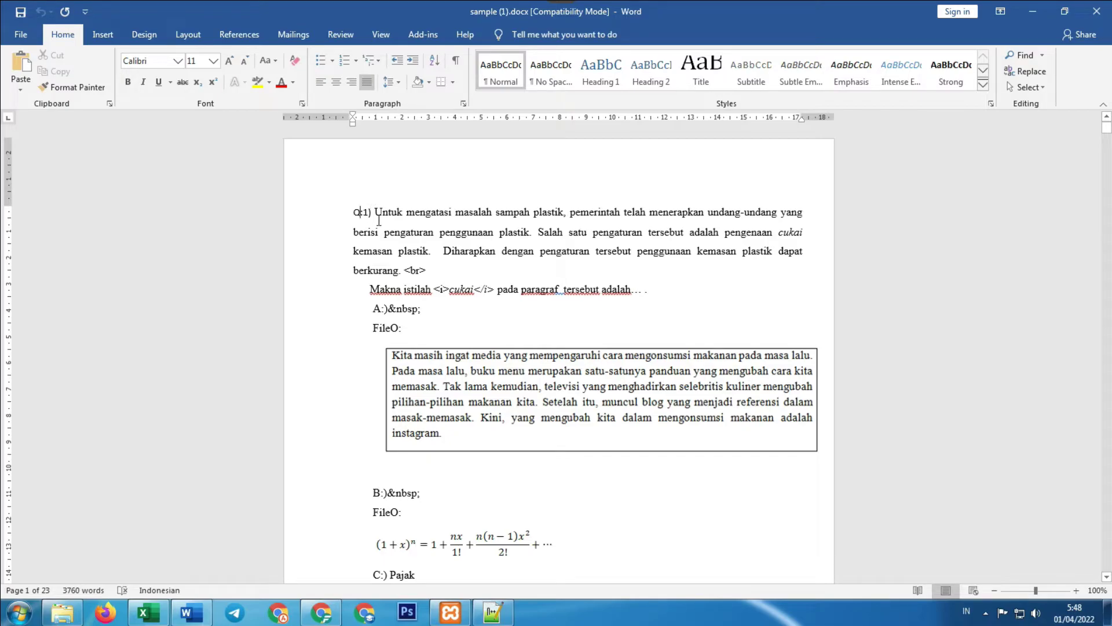
pyautogui.moveTo(391, 212); pyautogui.dragTo(407, 270)
pyautogui.click(425, 269)
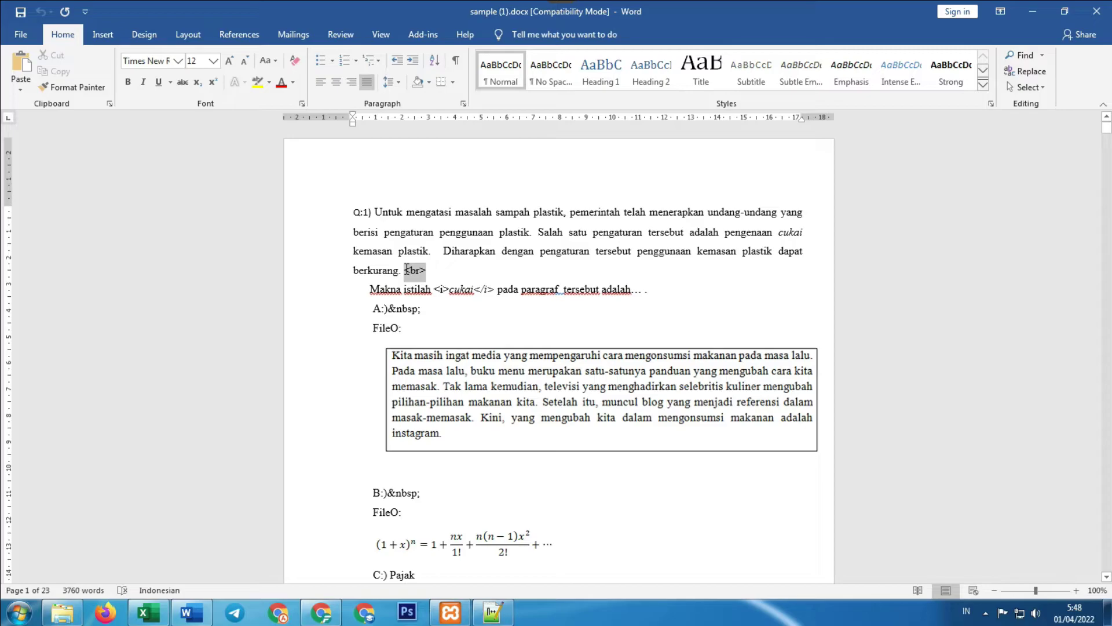
pyautogui.click(371, 263)
pyautogui.moveTo(447, 287); pyautogui.dragTo(496, 287)
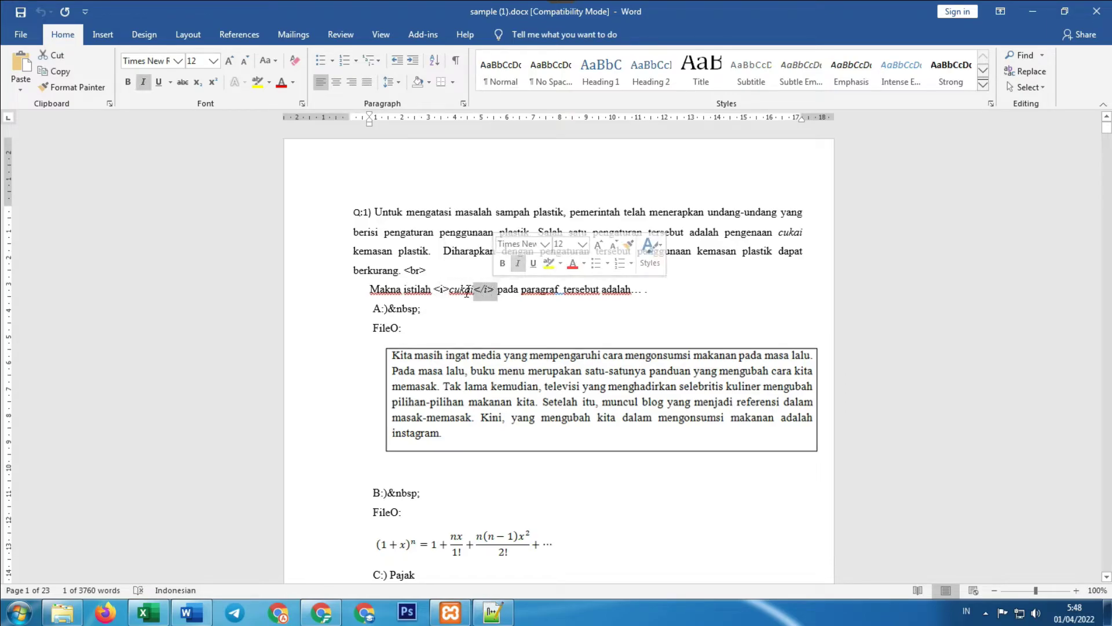
pyautogui.scroll(-1, 458, 294)
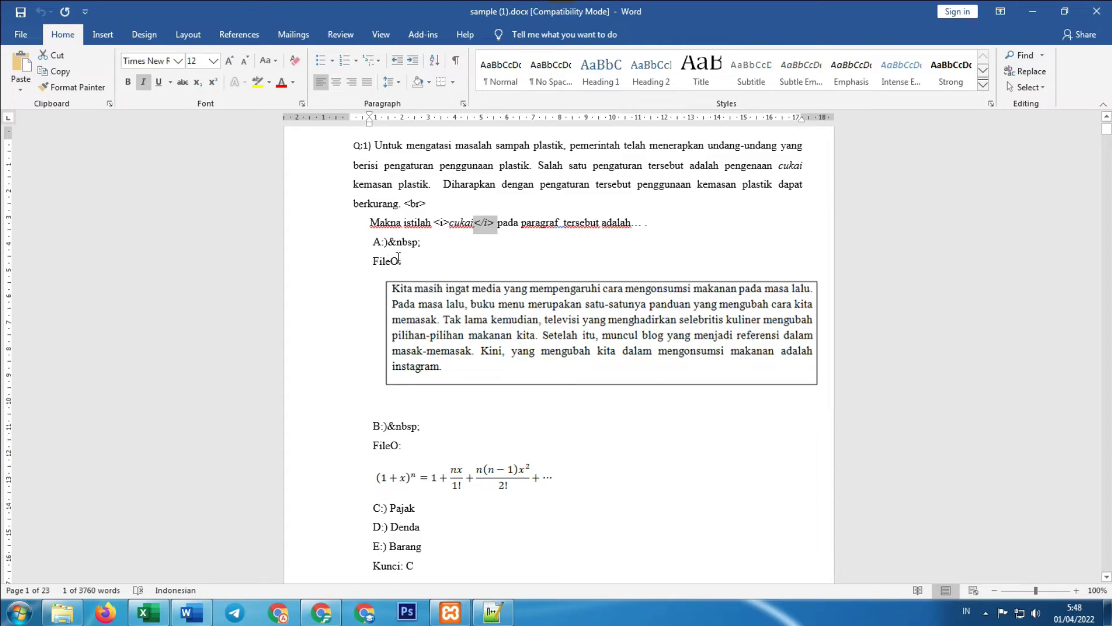
pyautogui.click(438, 243)
# Examine the boxed text picture under answer A and the FileO: line
pyautogui.scroll(-1, 349, 241)
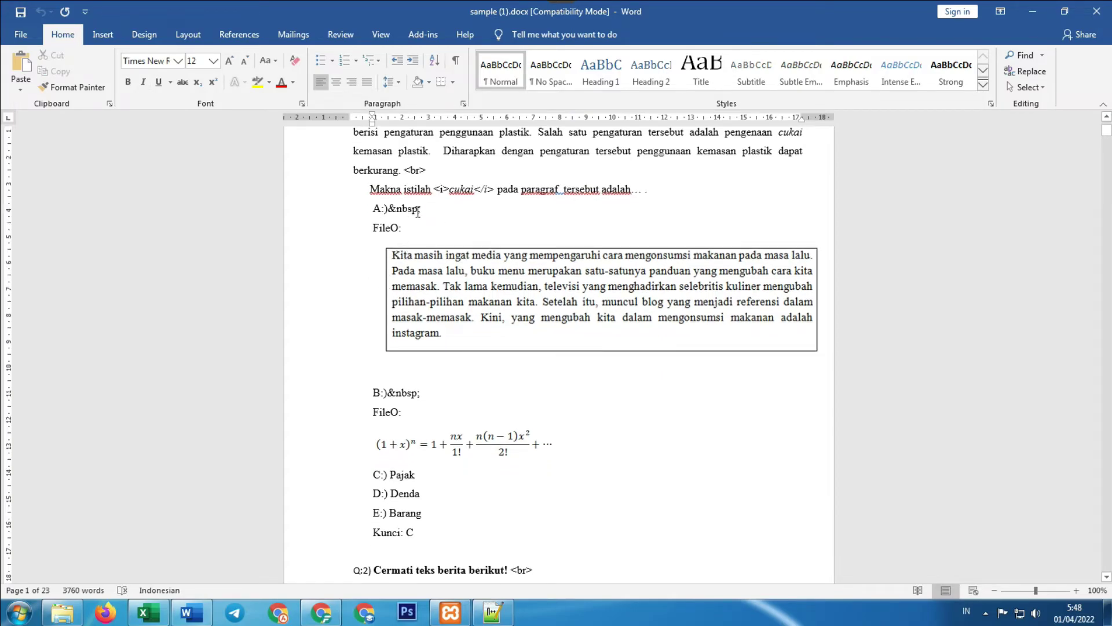
pyautogui.scroll(-1, 418, 213)
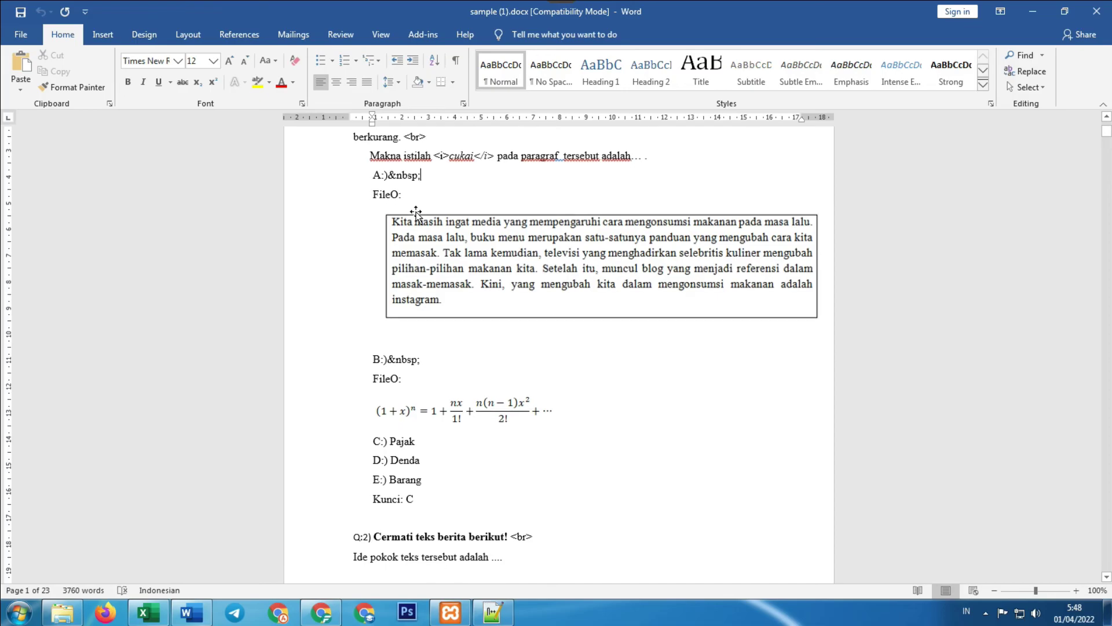
pyautogui.click(493, 253)
pyautogui.click(466, 178)
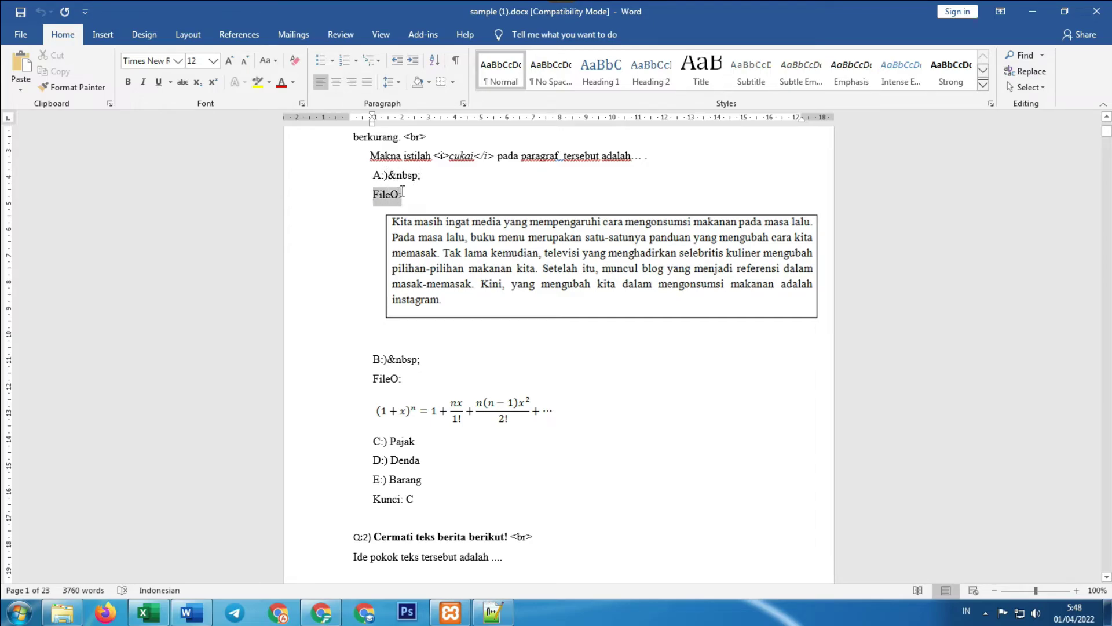
pyautogui.click(420, 200)
pyautogui.moveTo(370, 195); pyautogui.dragTo(399, 203)
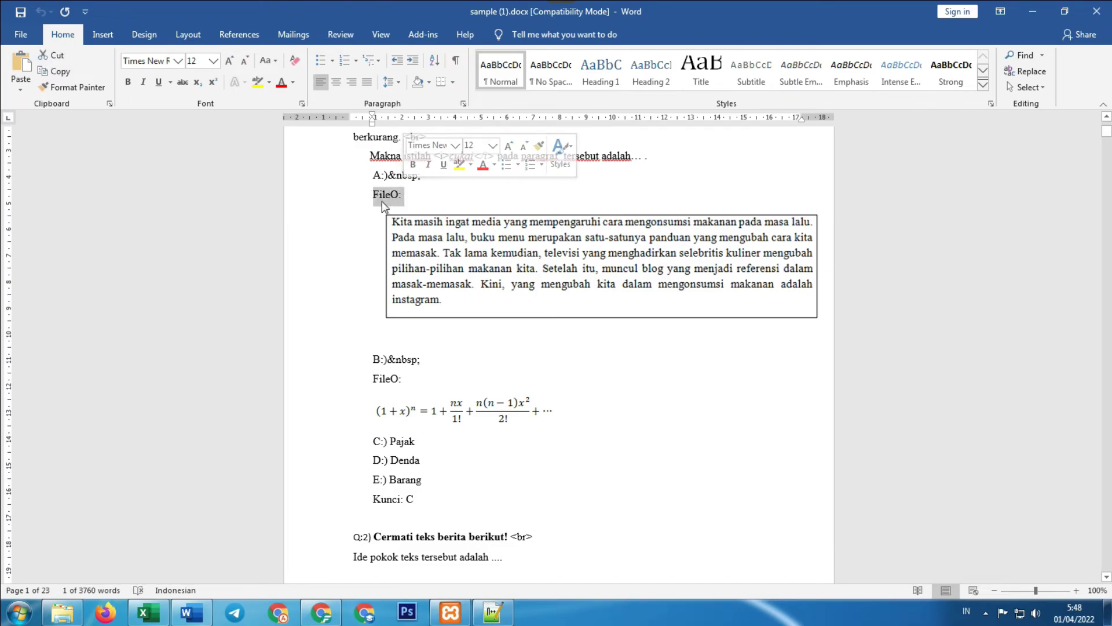
pyautogui.click(440, 246)
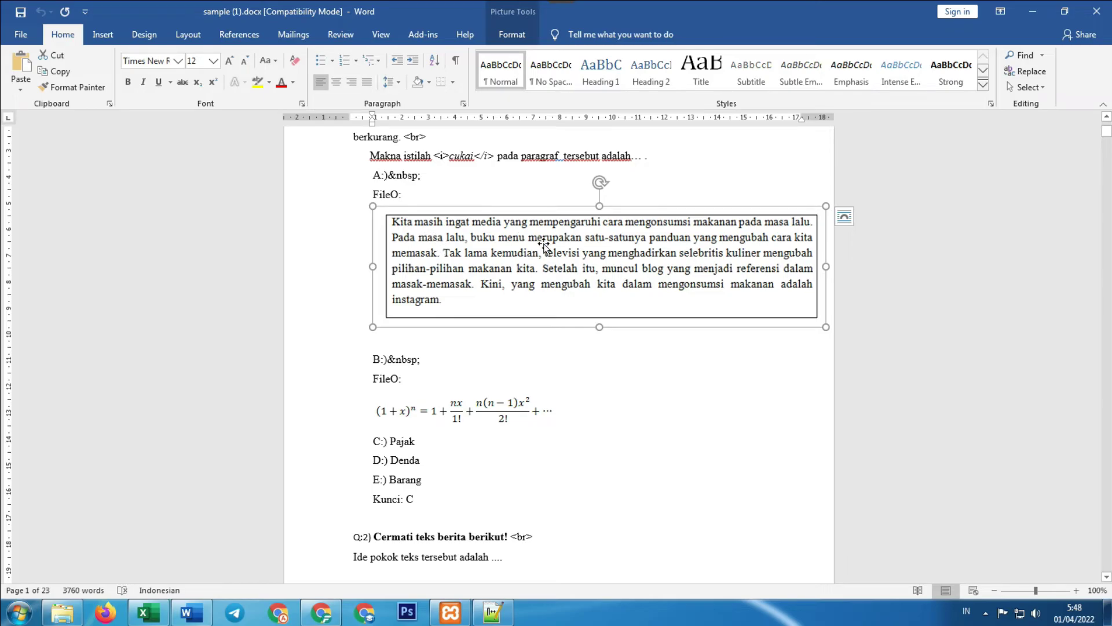
pyautogui.scroll(-4, 544, 247)
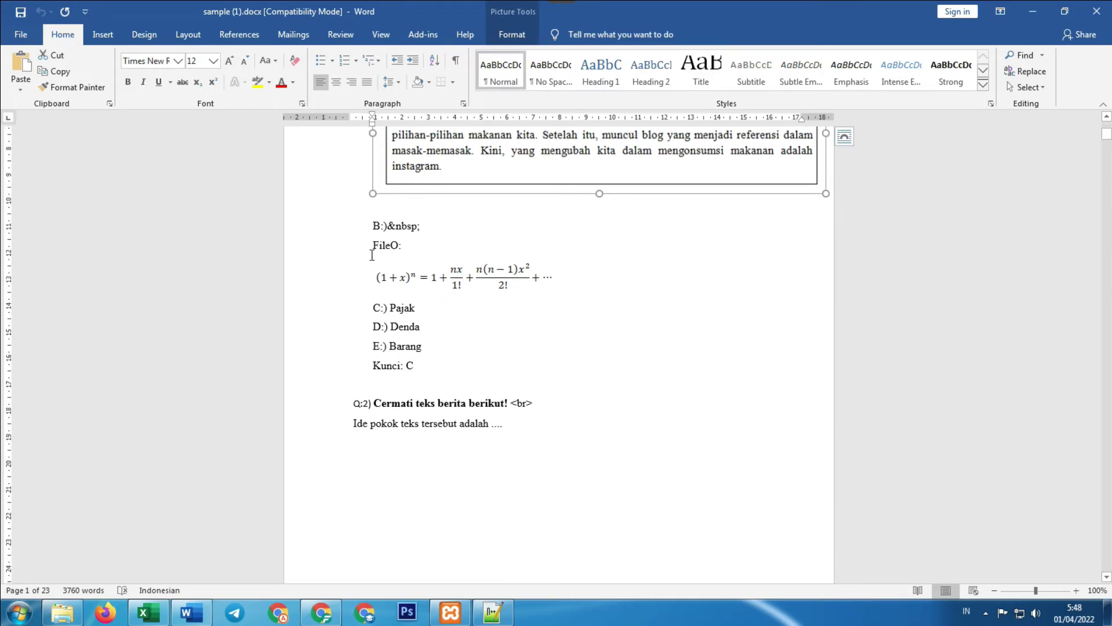
pyautogui.scroll(-6, 400, 248)
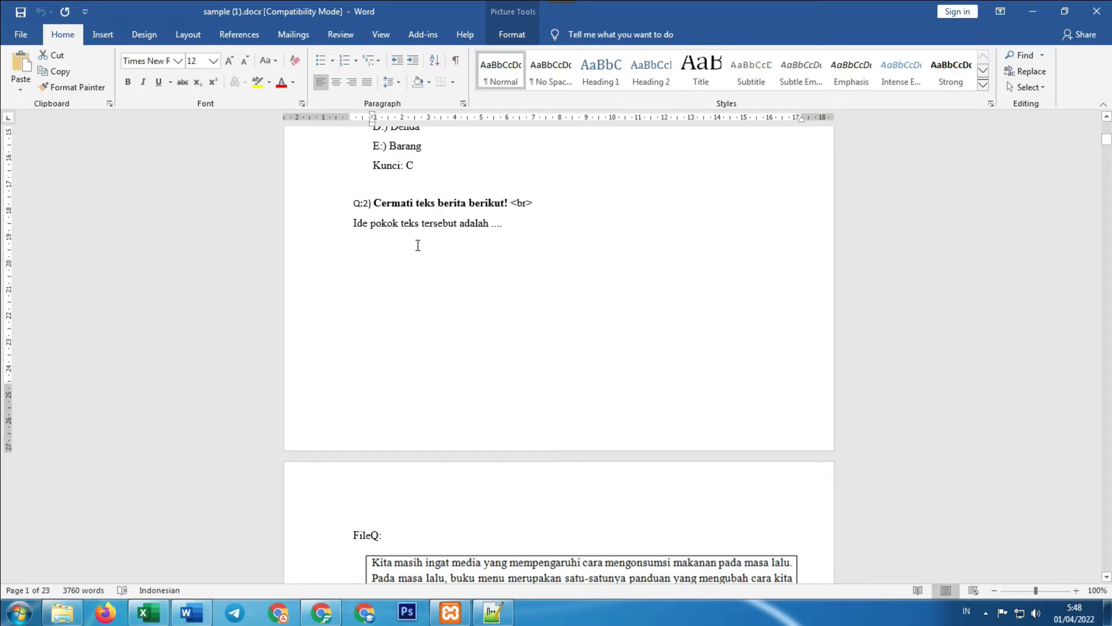
pyautogui.scroll(-7, 372, 272)
pyautogui.scroll(15, 405, 256)
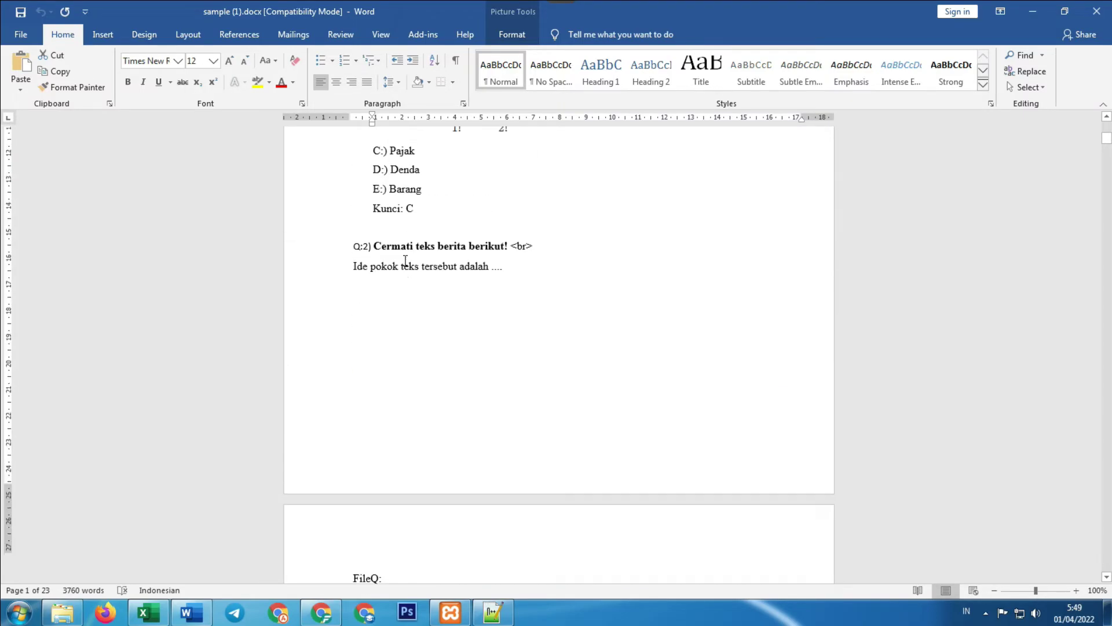
# Close Word and start a new bank from UMBK's Bank Soal > Daftar Soal list
pyautogui.click(1099, 7)
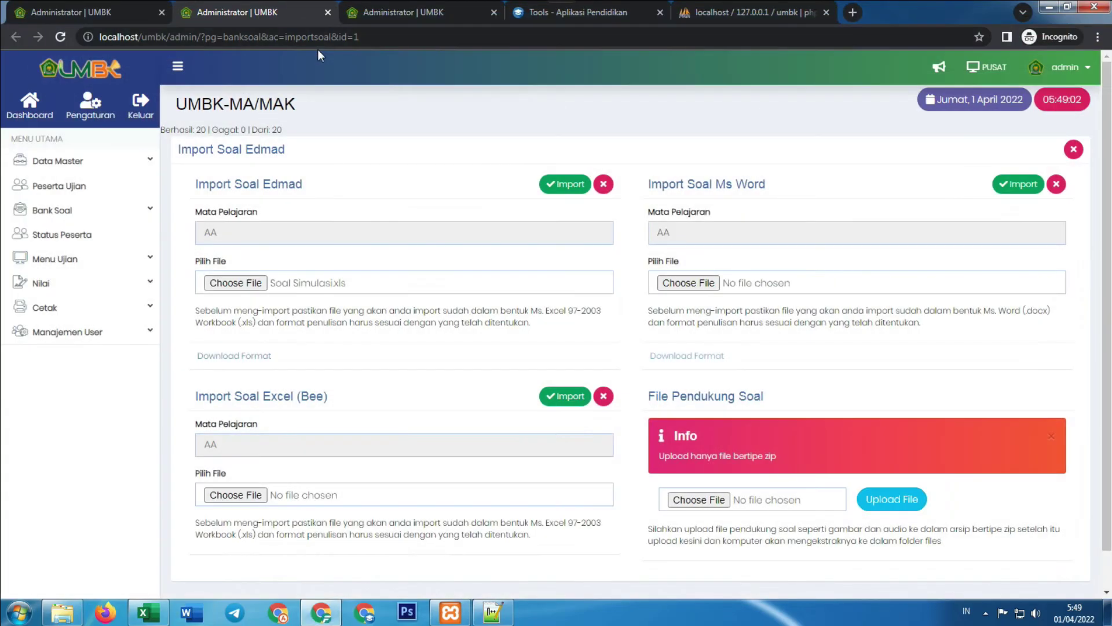
pyautogui.click(74, 212)
pyautogui.click(84, 237)
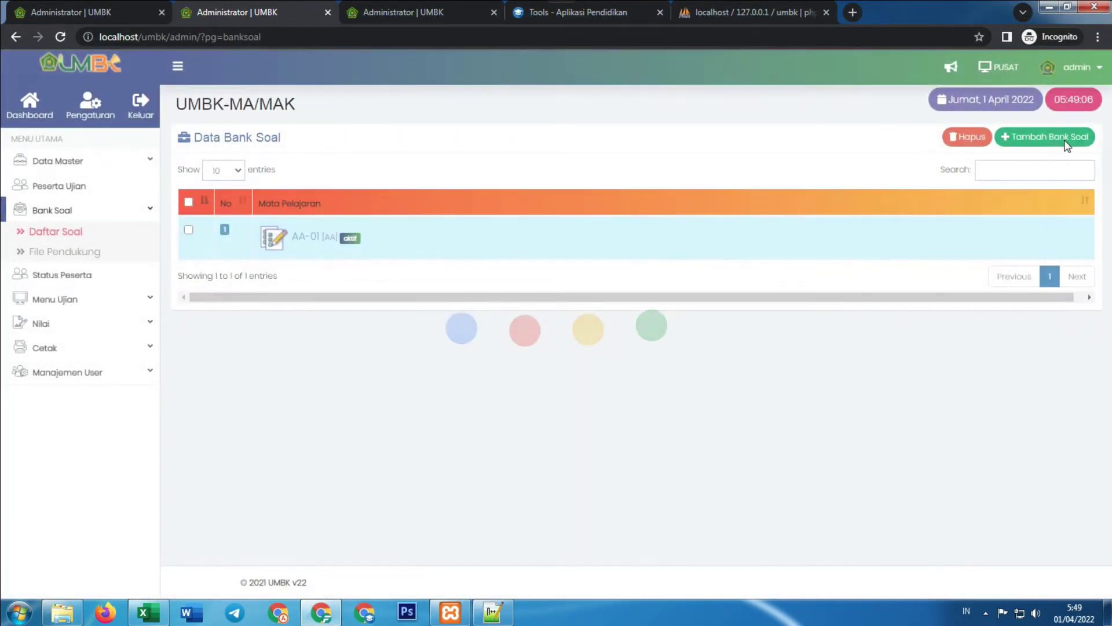
pyautogui.click(1037, 142)
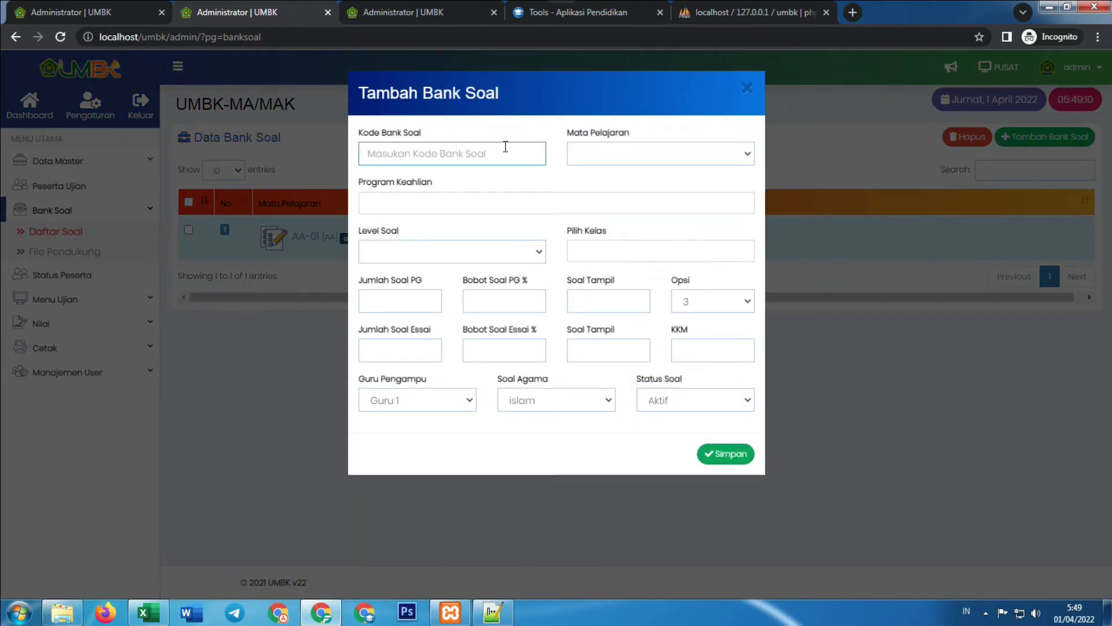
# Enter bank code BI-01 and choose Bahasa Indonesia as the subject
pyautogui.write('BI-01')
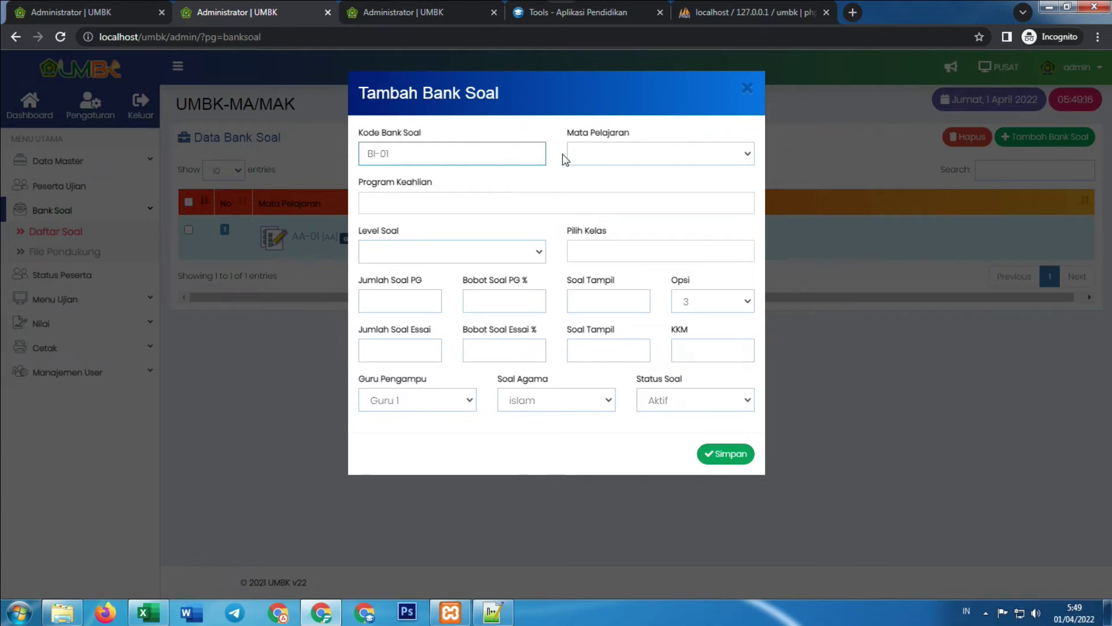
pyautogui.click(622, 151)
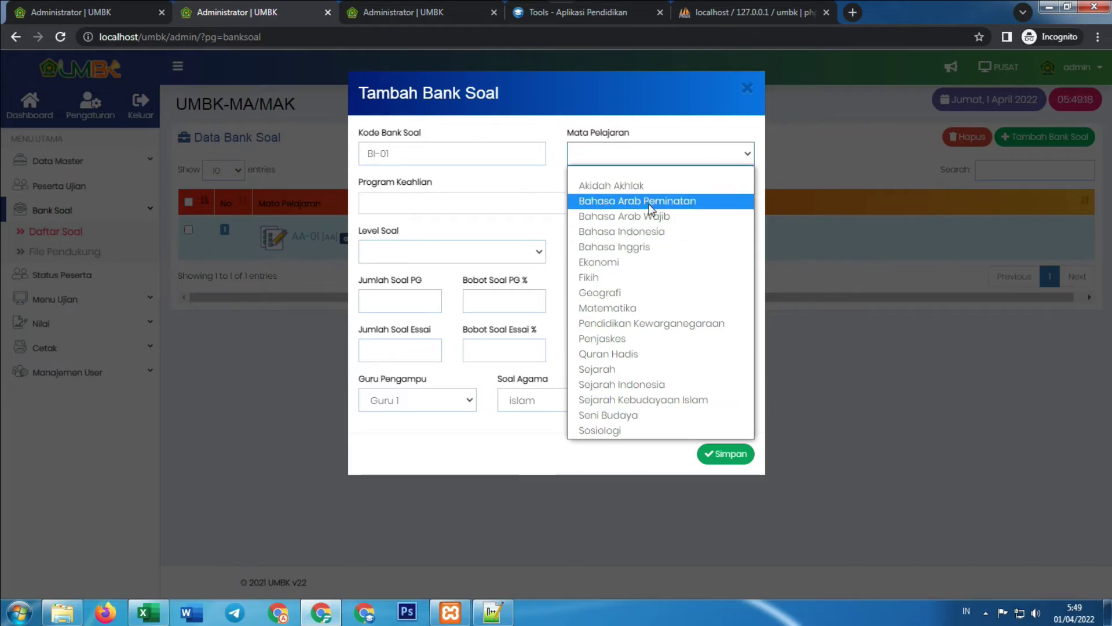
pyautogui.click(643, 245)
pyautogui.click(657, 159)
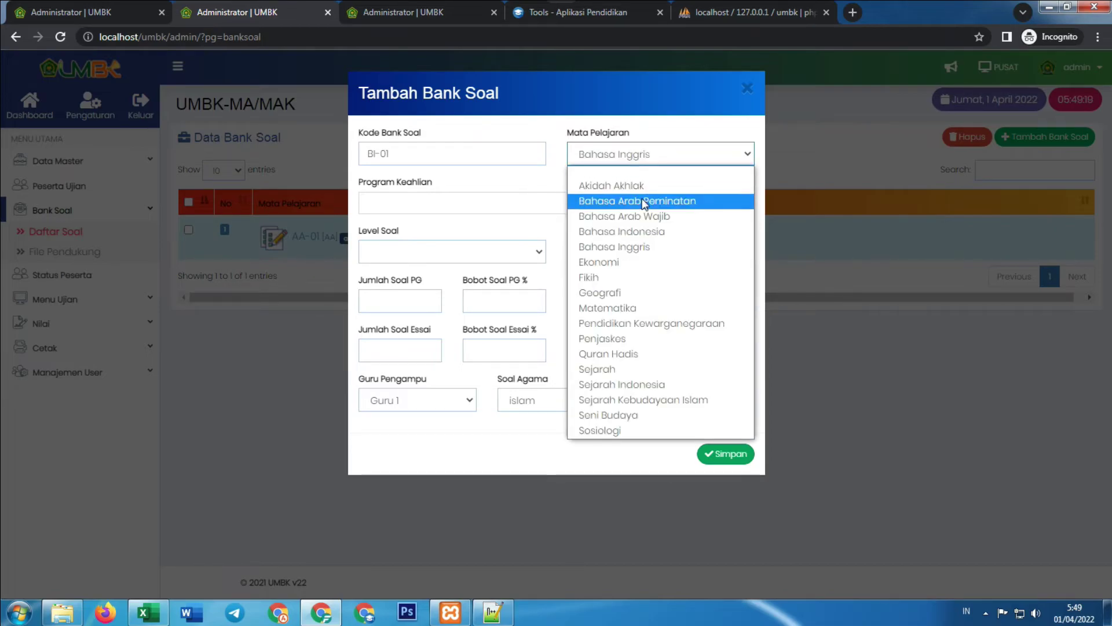
pyautogui.click(637, 231)
# Set programs IPA and IPS, level XII, and classes XII-IPA and XII-IPS
pyautogui.click(442, 196)
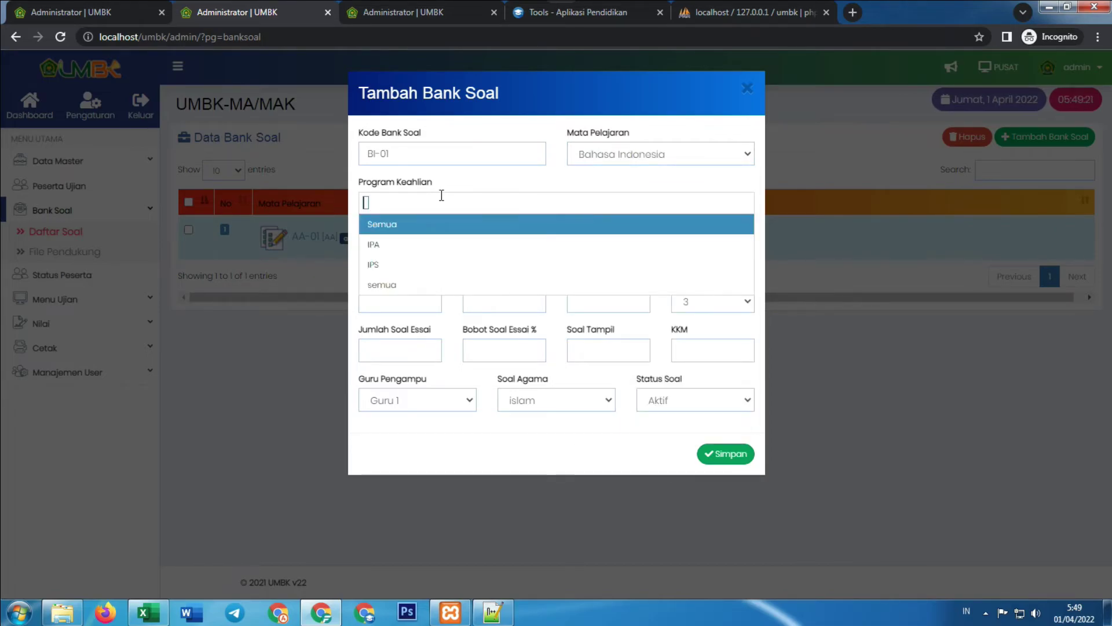
pyautogui.click(426, 243)
pyautogui.click(428, 264)
pyautogui.click(428, 262)
pyautogui.click(461, 282)
pyautogui.click(583, 249)
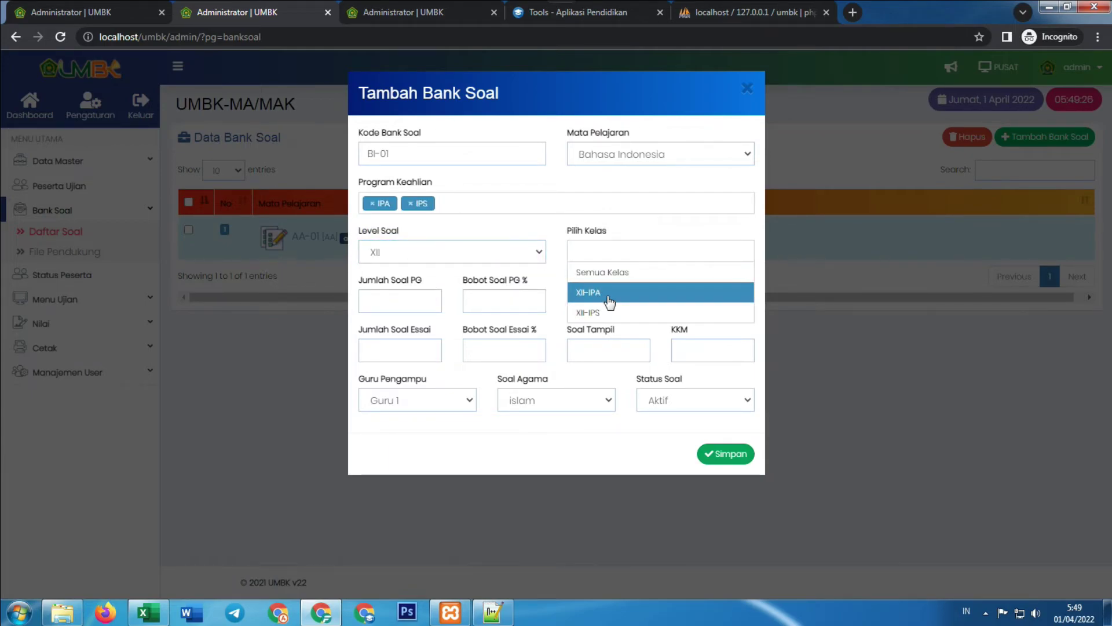
pyautogui.click(611, 292)
pyautogui.click(640, 251)
pyautogui.click(630, 314)
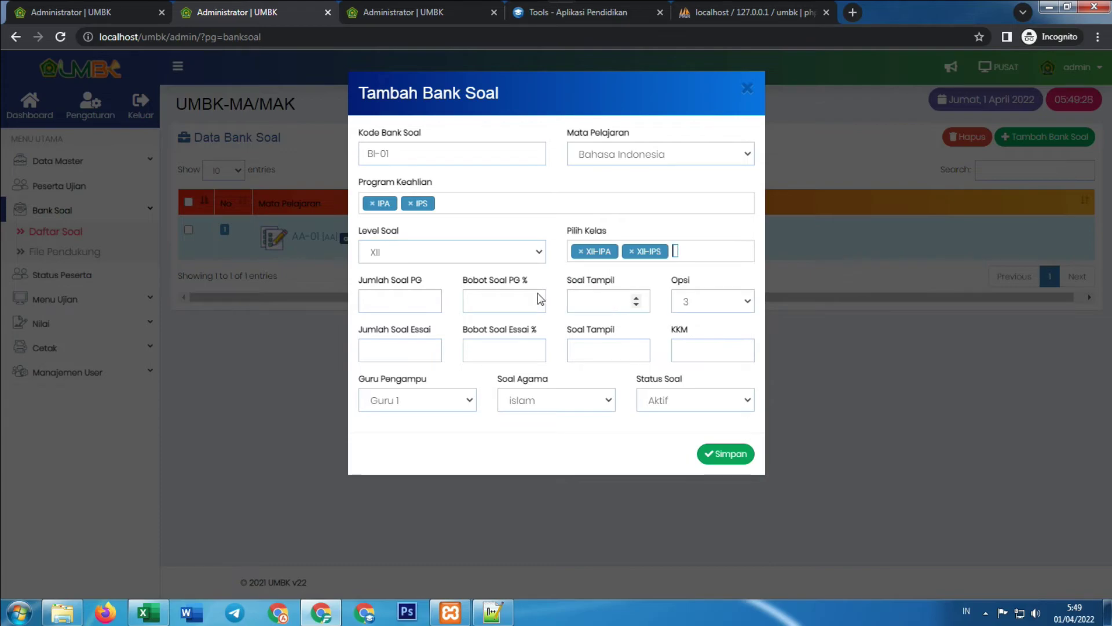
# Set 40 multiple-choice at 80%, 5 essays at 20%, five answer options, KKM 70
pyautogui.click(393, 300)
pyautogui.write('40')
pyautogui.click(486, 311)
pyautogui.click(408, 350)
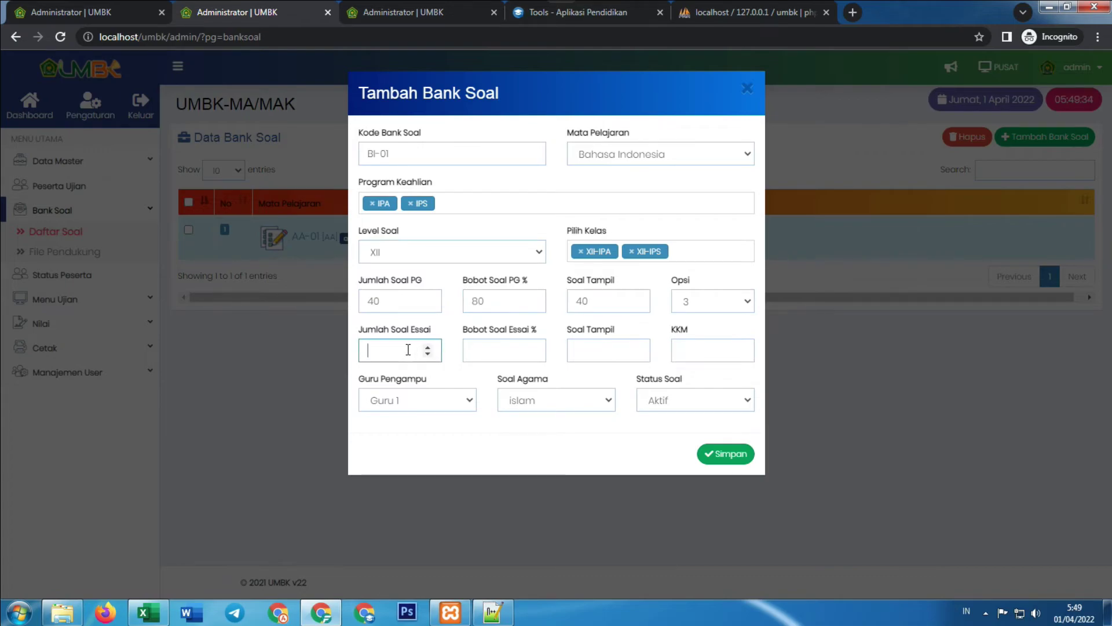
pyautogui.click(500, 351)
pyautogui.write('20')
pyautogui.click(699, 300)
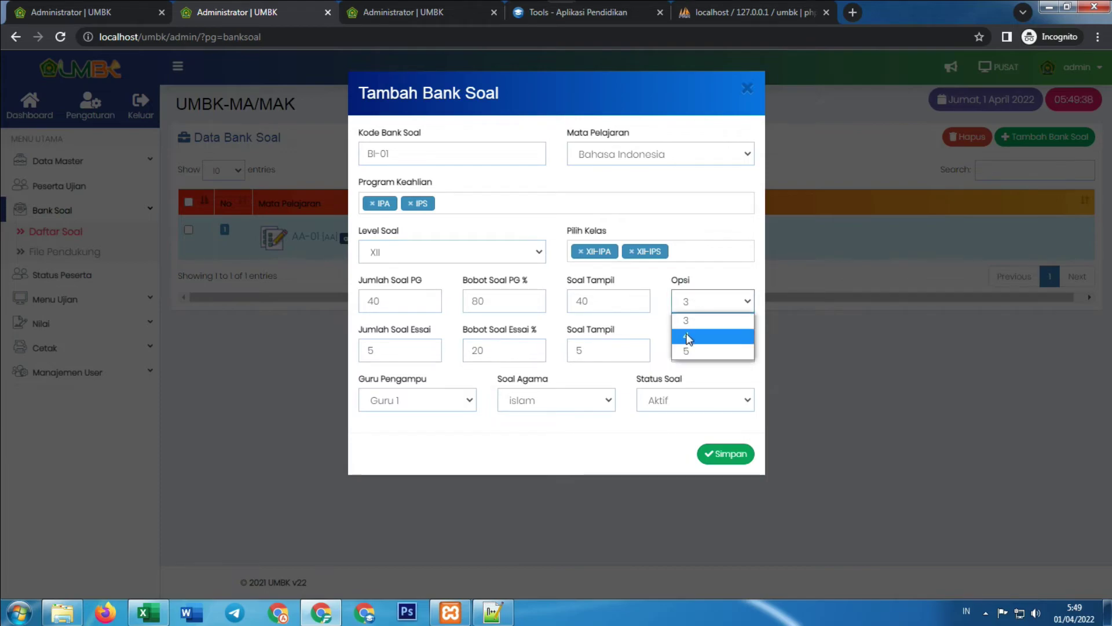
pyautogui.click(689, 351)
pyautogui.click(707, 353)
pyautogui.write('70')
# Mark the bank as non-religious, assign Guru 2, and save it
pyautogui.click(560, 400)
pyautogui.click(567, 419)
pyautogui.click(437, 401)
pyautogui.click(415, 451)
pyautogui.click(731, 455)
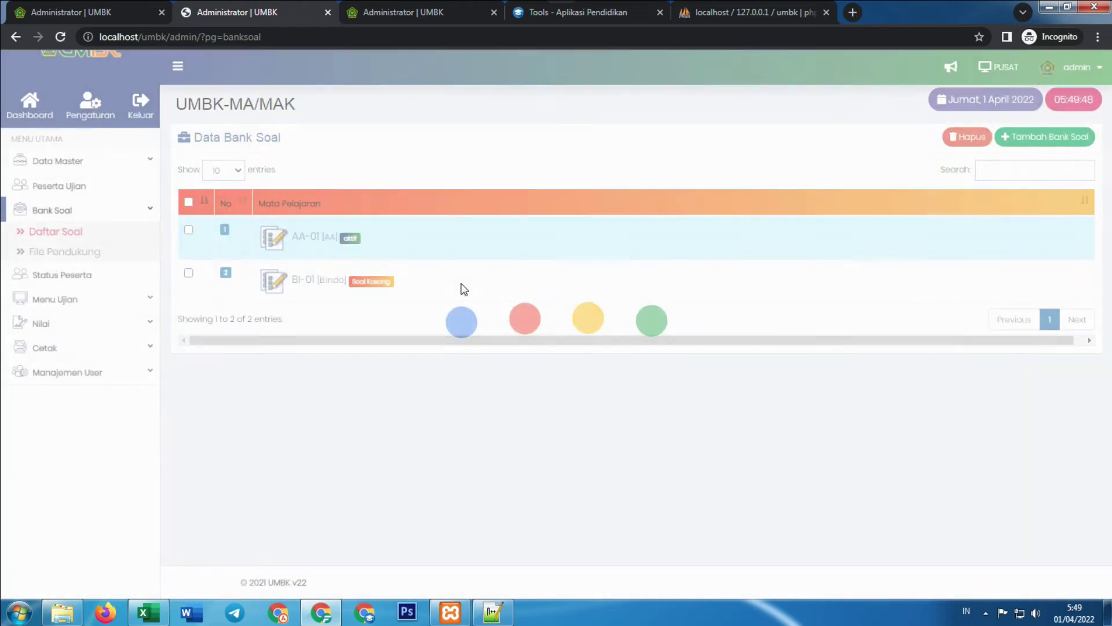
# Import the questions from sample.docx into bank BI-01 via Import Soal Ms Word
pyautogui.click(305, 284)
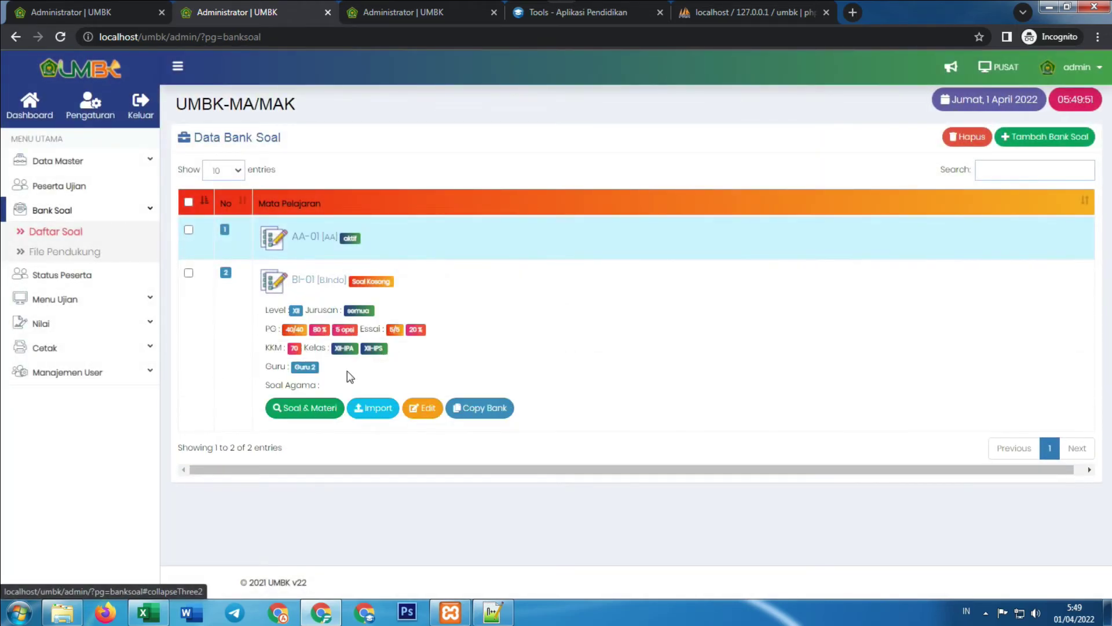
pyautogui.click(373, 407)
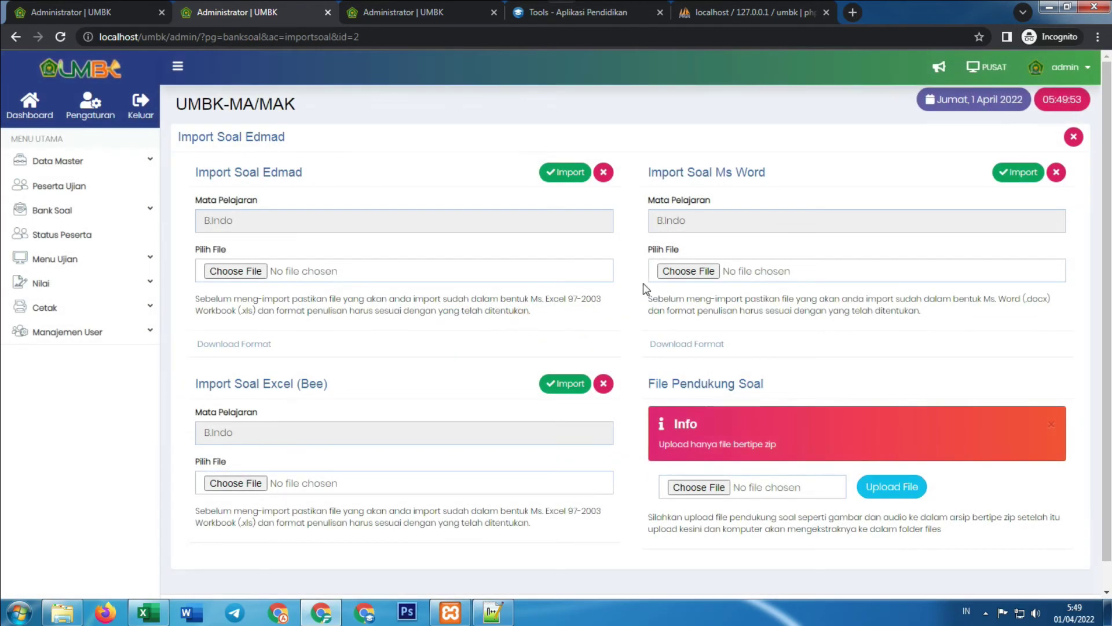
pyautogui.click(703, 271)
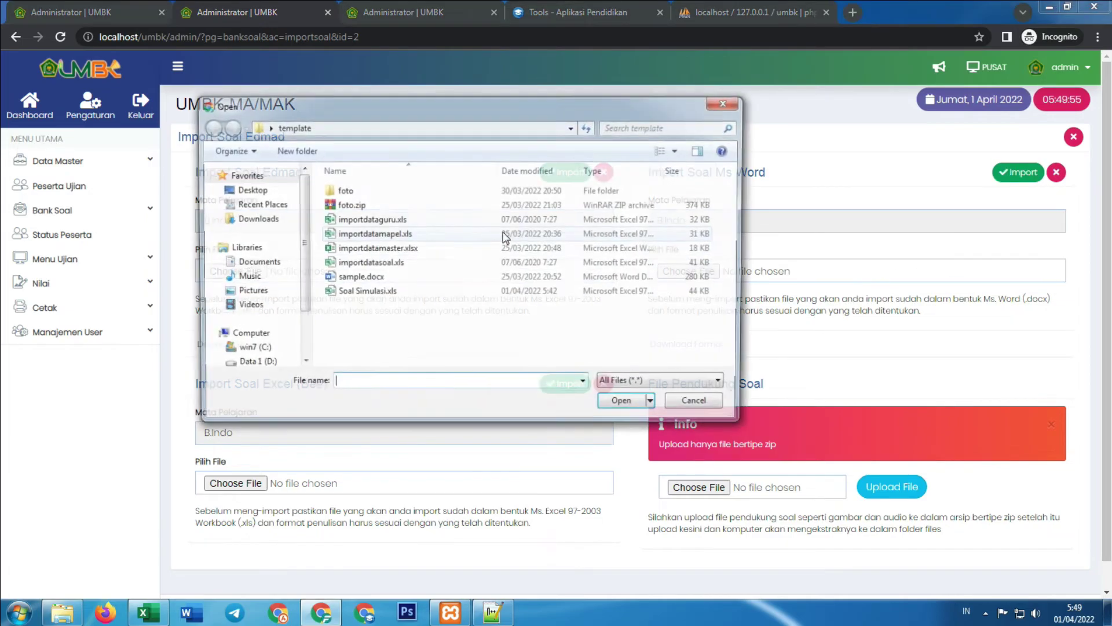
pyautogui.click(371, 277)
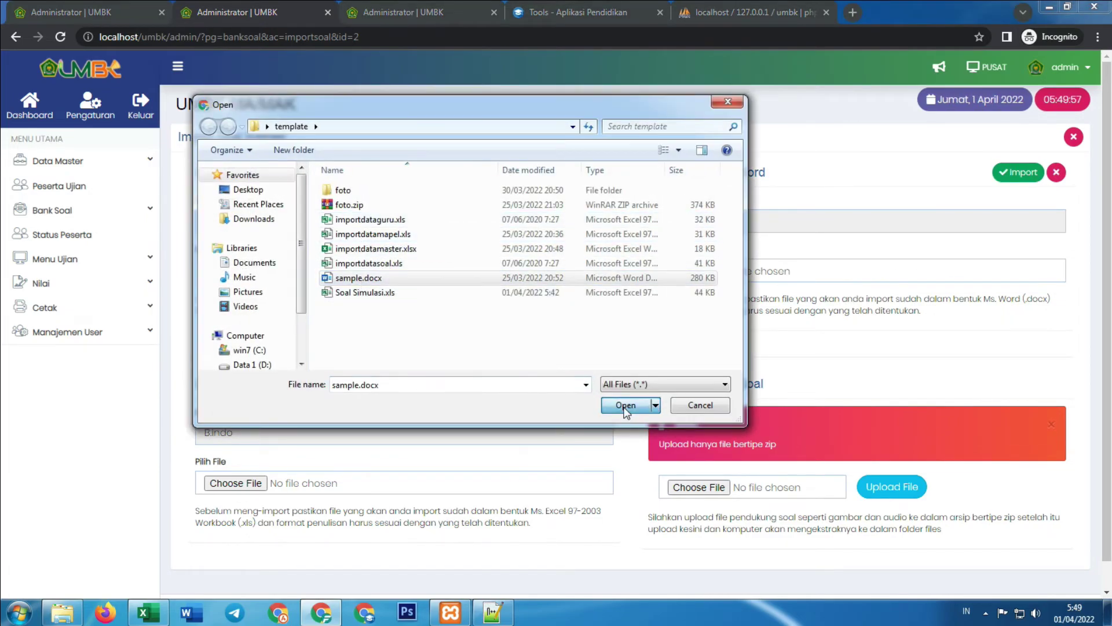
pyautogui.click(626, 405)
pyautogui.click(1018, 173)
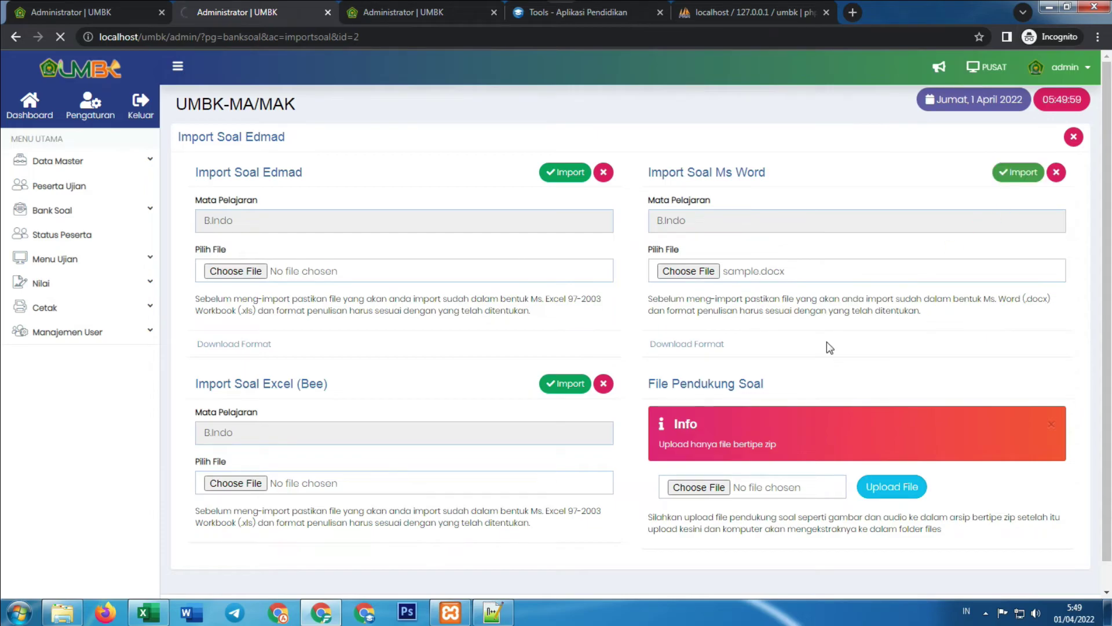
pyautogui.scroll(-2, 829, 347)
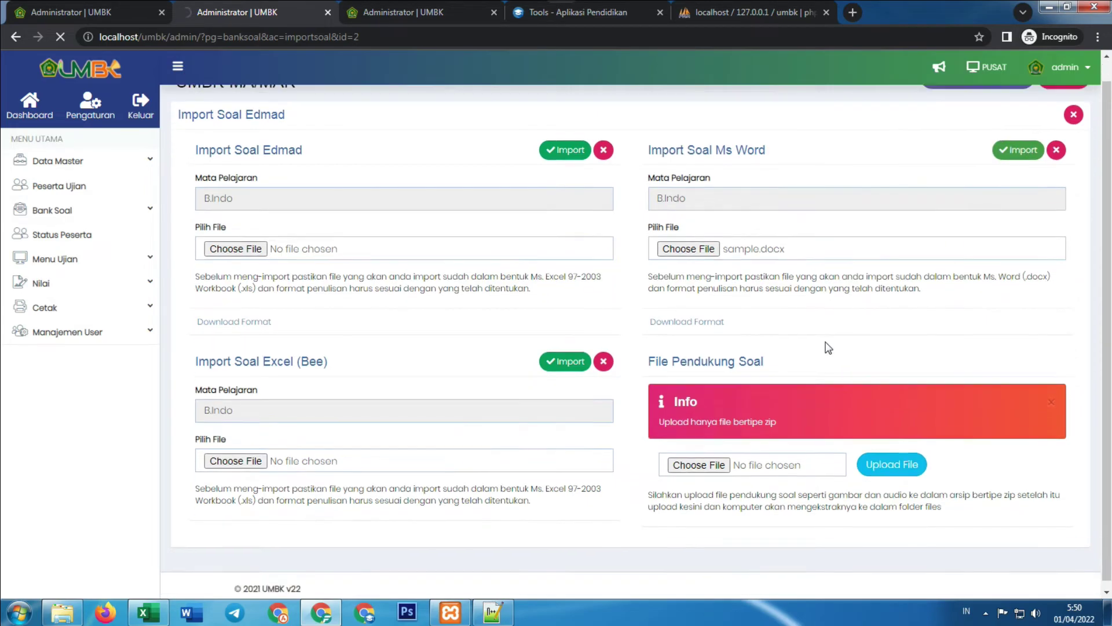
pyautogui.scroll(2, 828, 347)
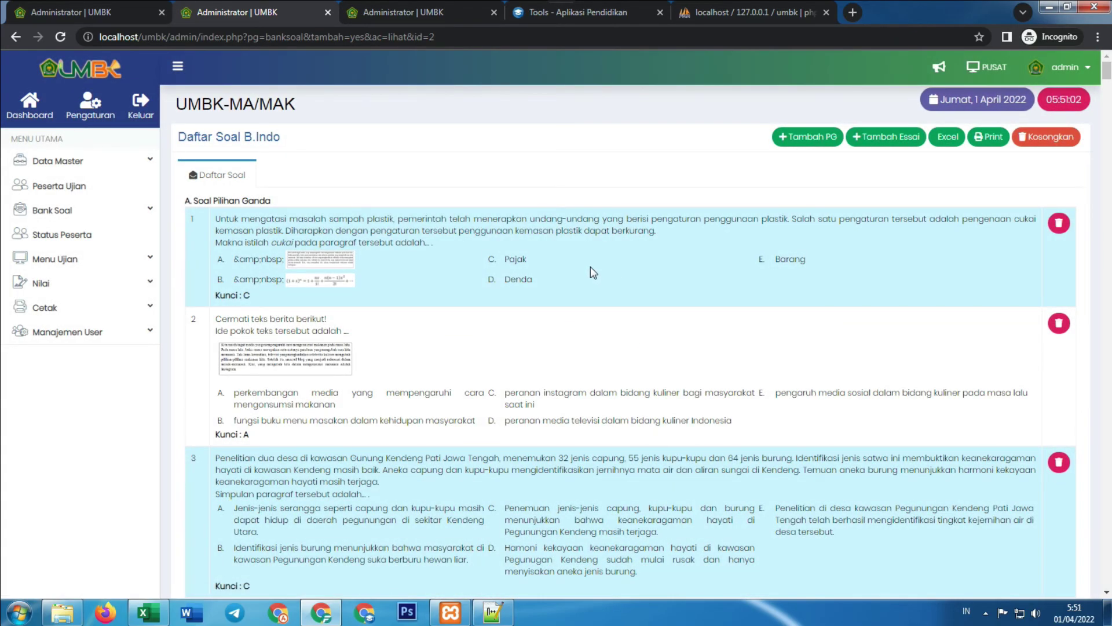
# Review the imported B.Indo questions through number 135, then return to the dashboard
pyautogui.scroll(-15, 591, 268)
pyautogui.scroll(20, 589, 266)
pyautogui.scroll(-20, 542, 268)
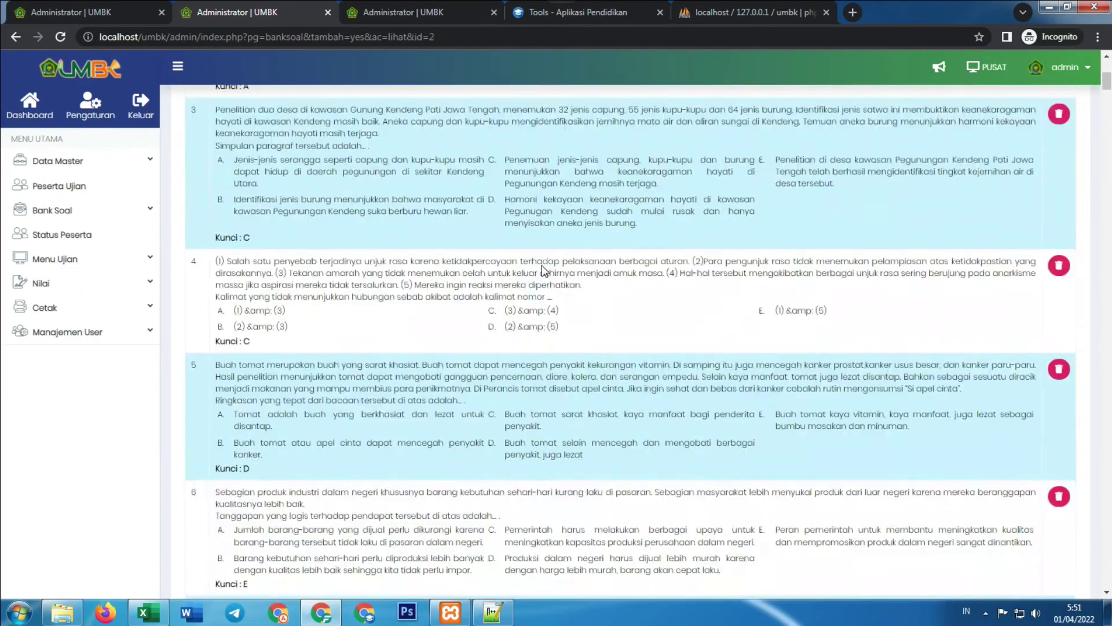
pyautogui.scroll(-20, 541, 266)
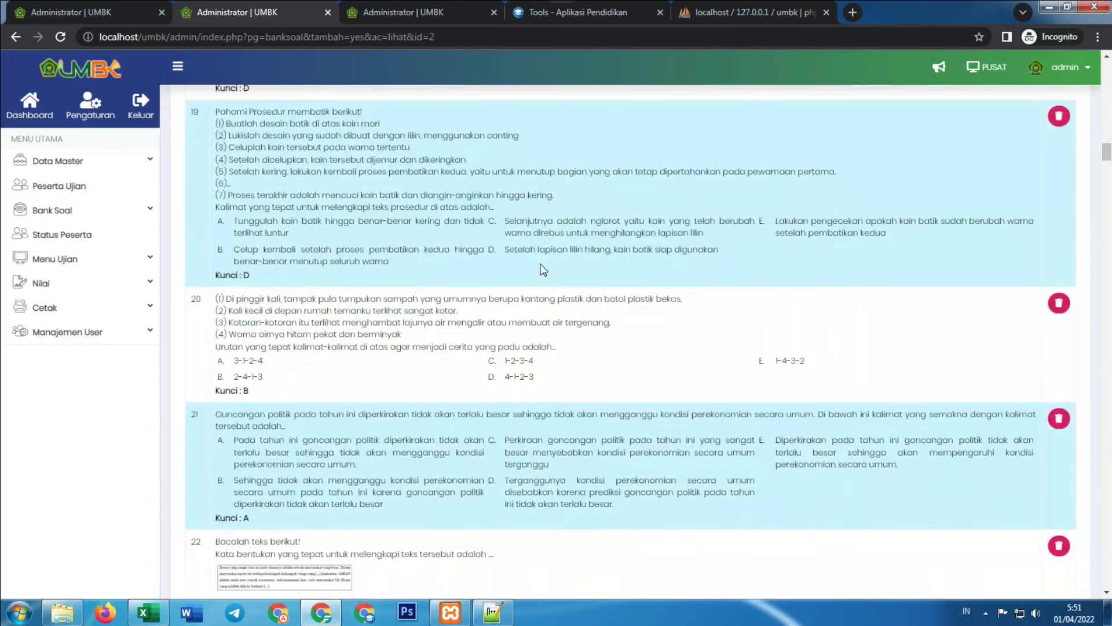
pyautogui.scroll(-20, 539, 259)
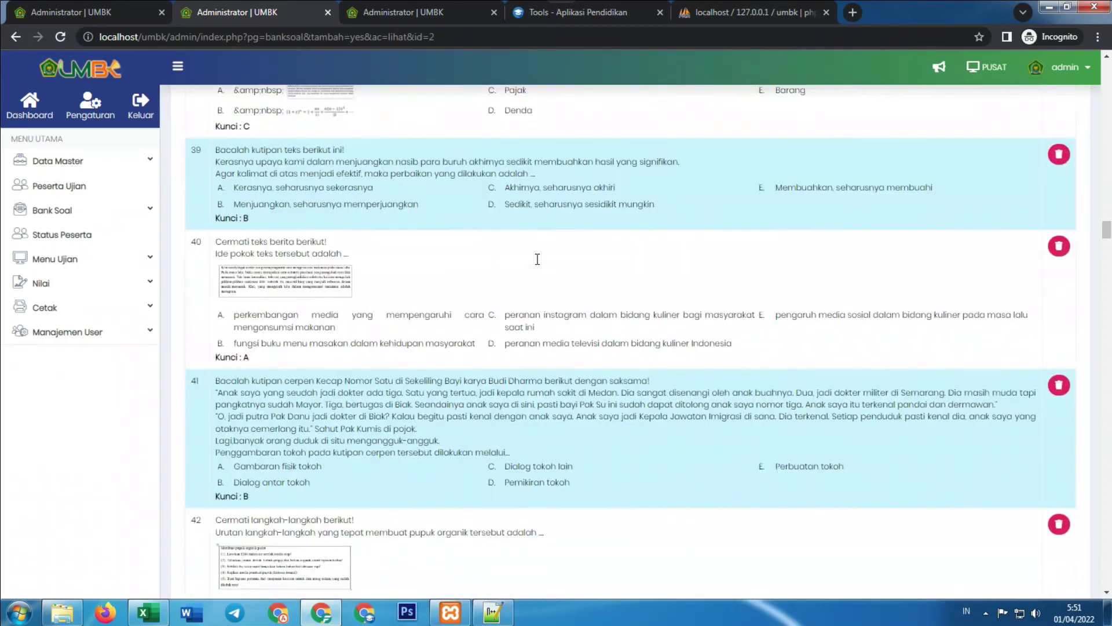
pyautogui.scroll(-20, 324, 277)
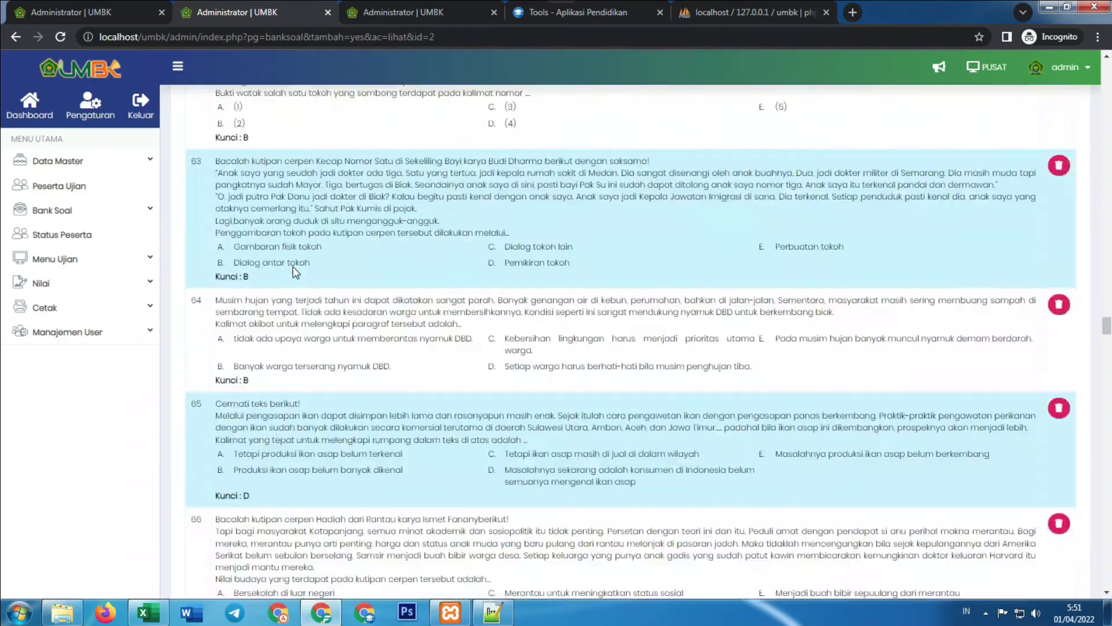
pyautogui.scroll(-20, 296, 271)
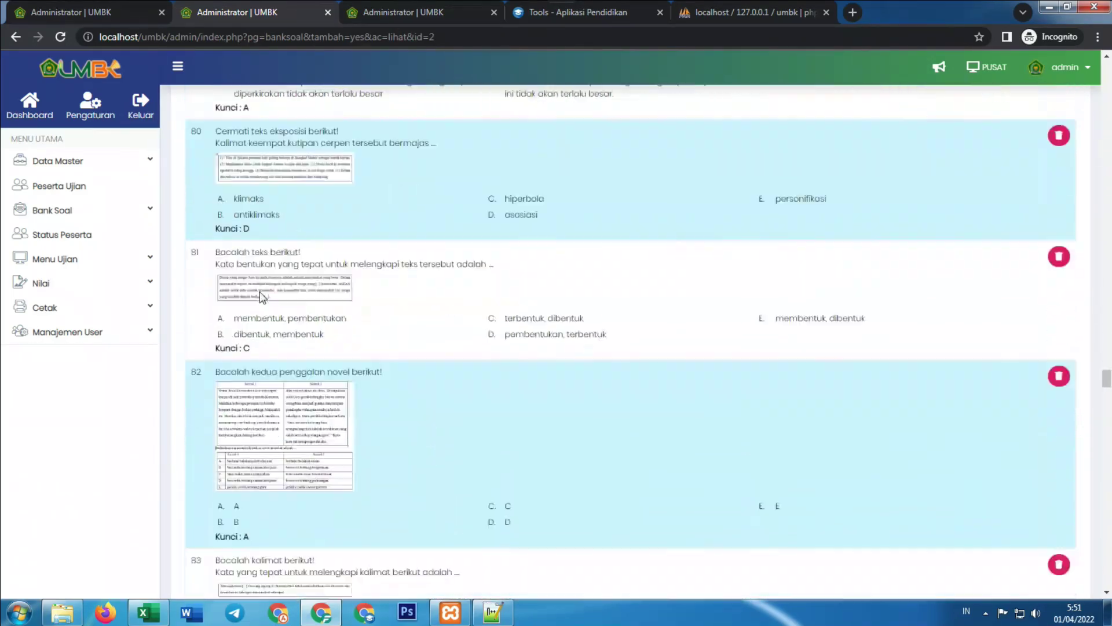
pyautogui.scroll(-20, 423, 293)
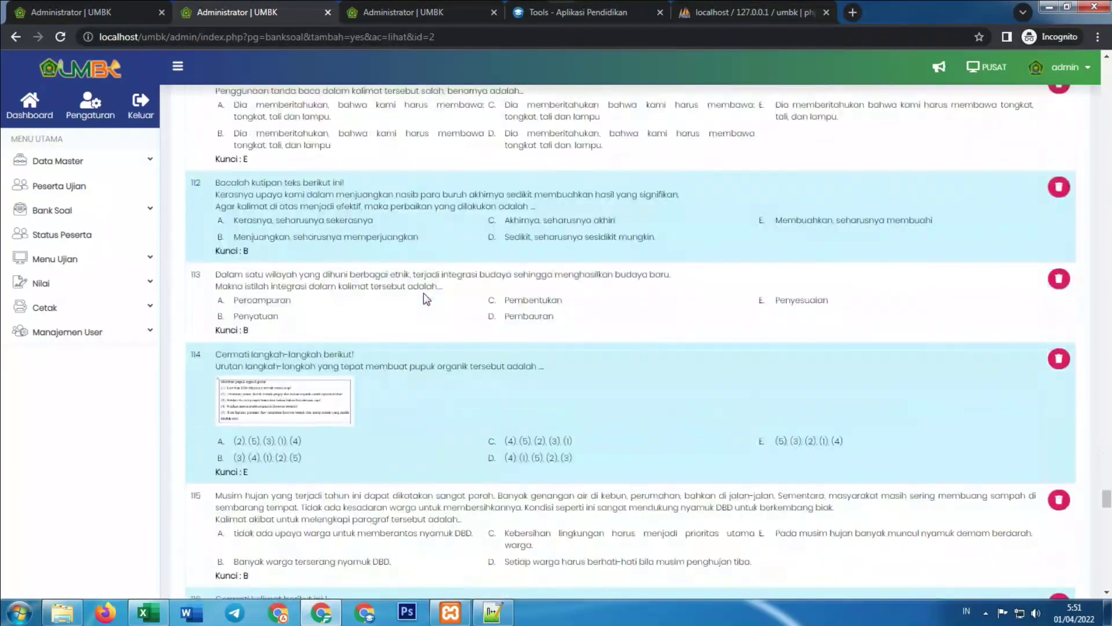
pyautogui.scroll(-9, 423, 293)
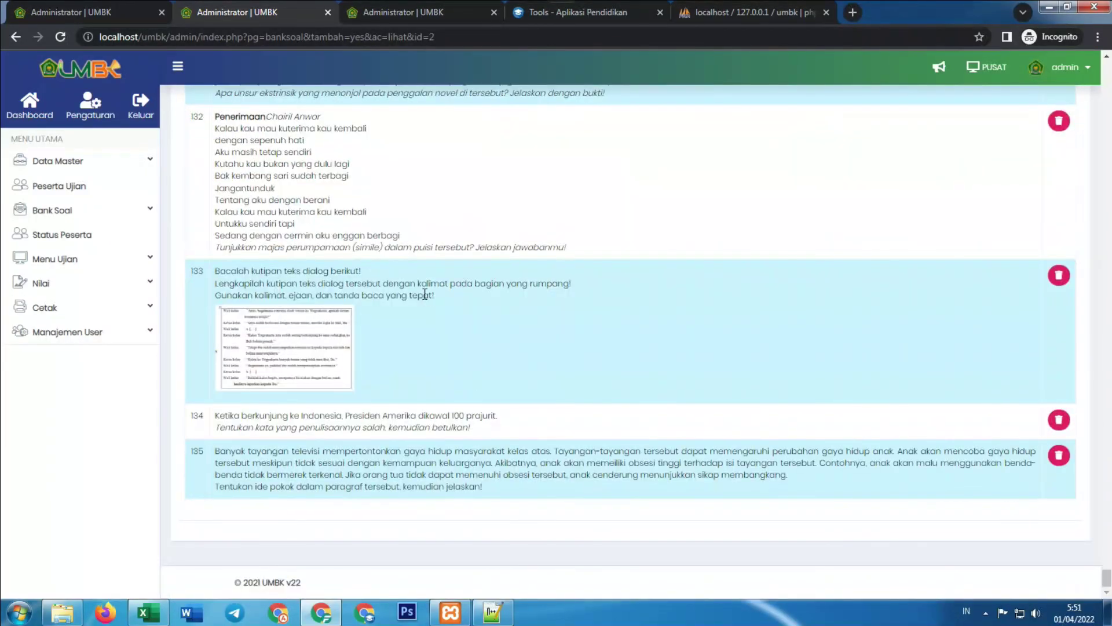
pyautogui.scroll(20, 425, 293)
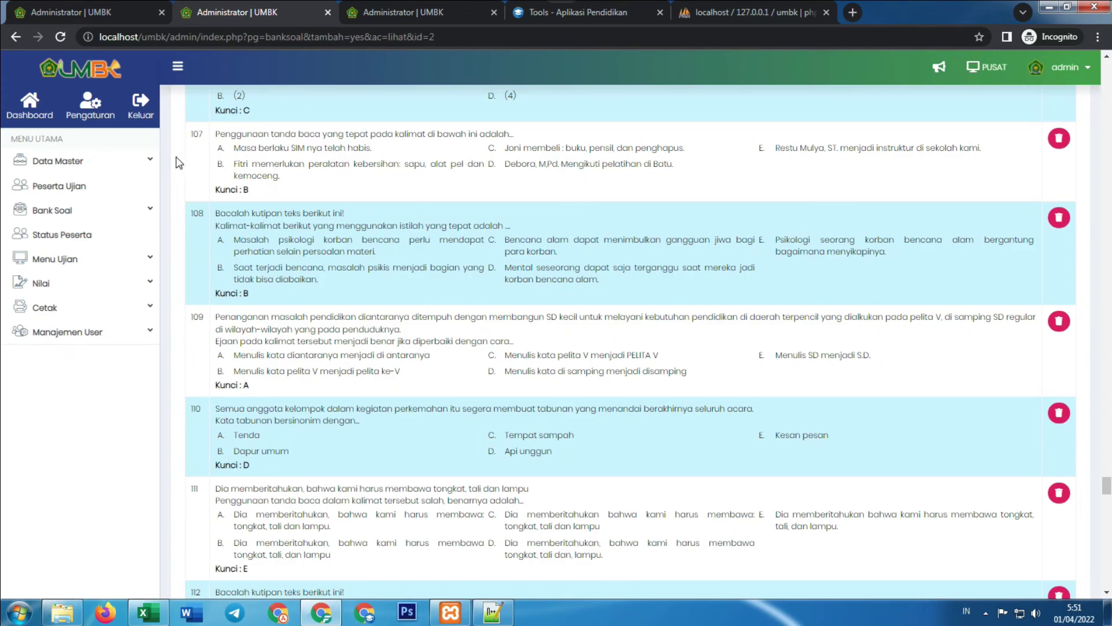
pyautogui.scroll(7, 178, 156)
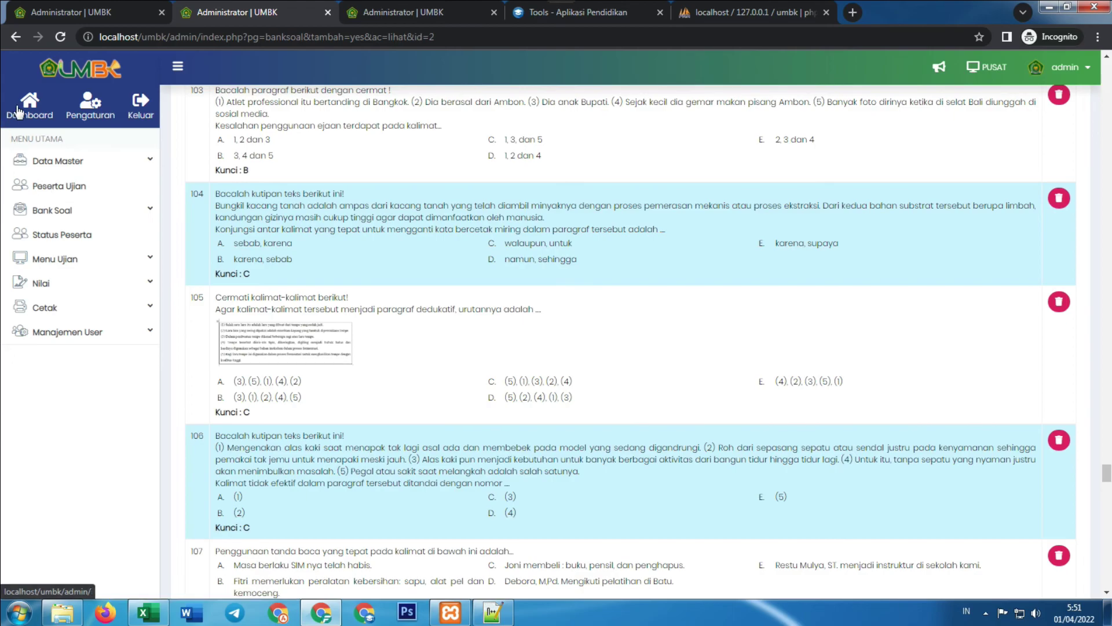
pyautogui.click(18, 111)
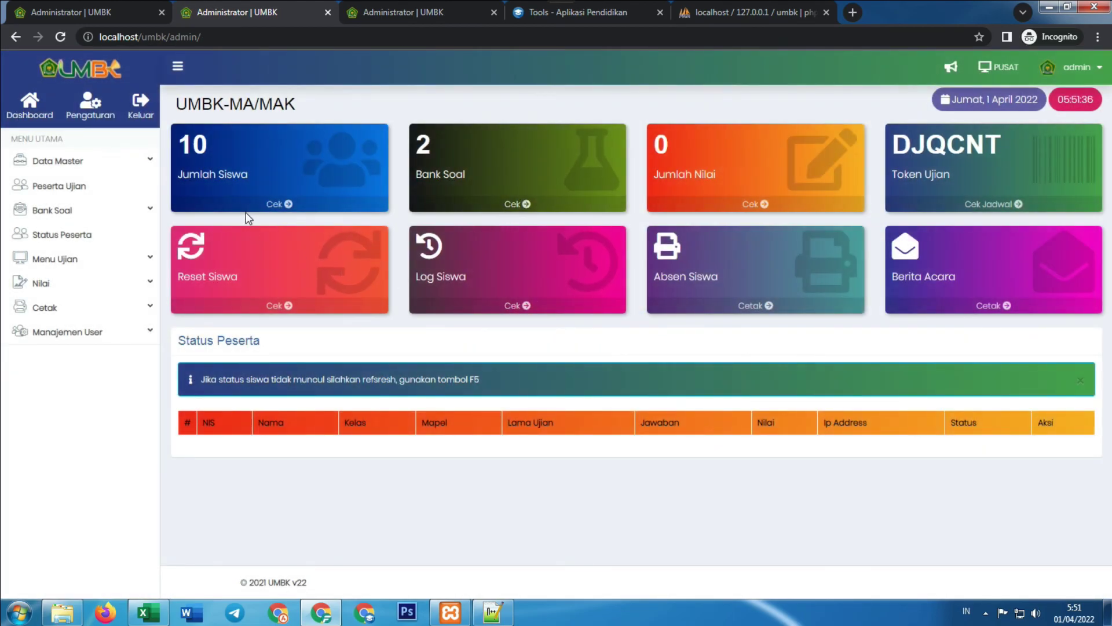